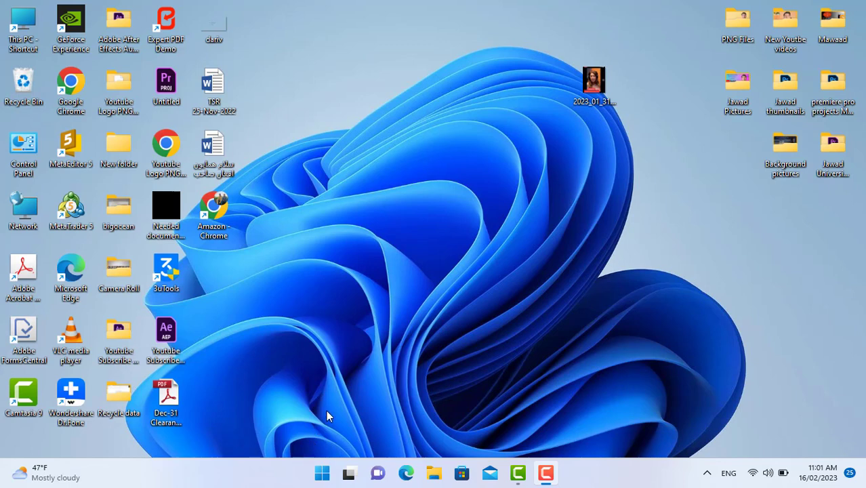
Launch Adobe Photoshop 2022 from the recent apps in Windows search.
left_click(321, 474)
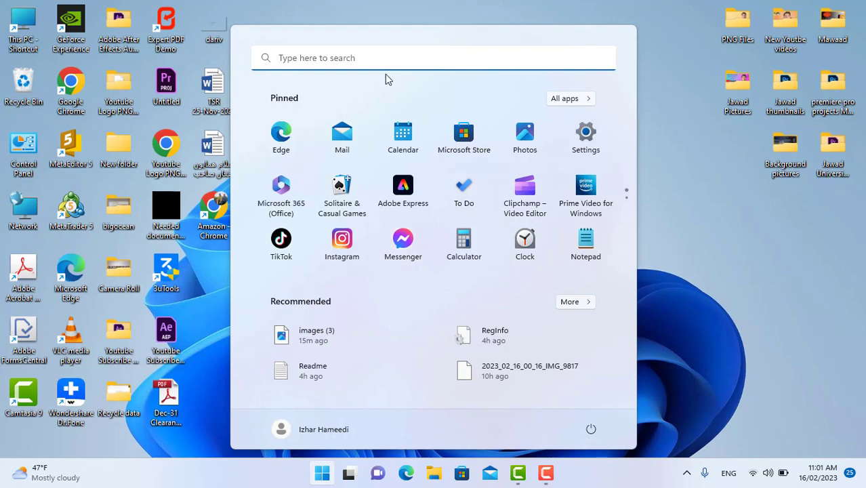
left_click(420, 15)
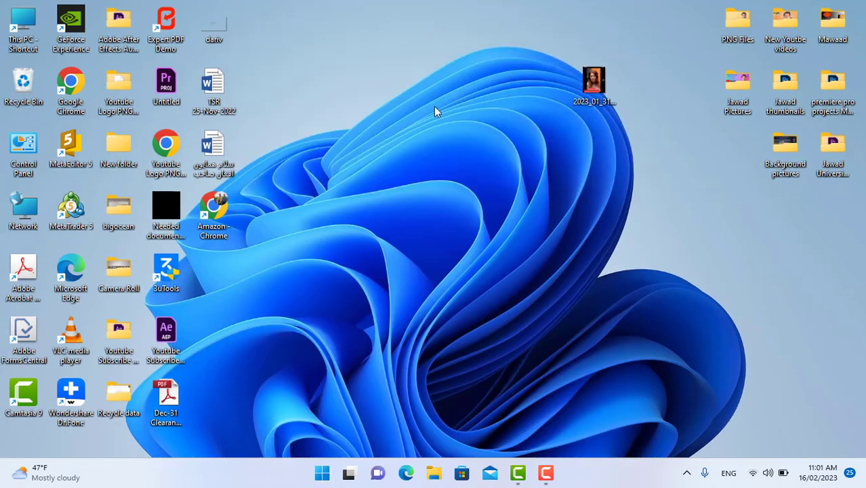
left_click(323, 474)
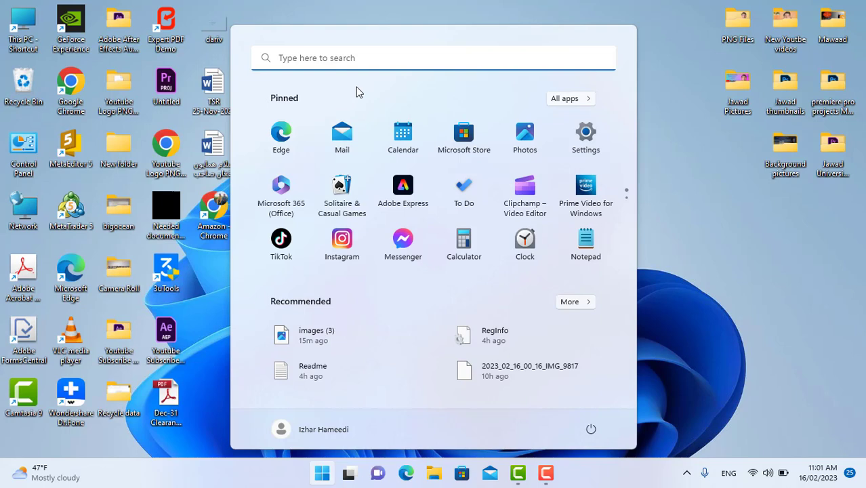
left_click(316, 59)
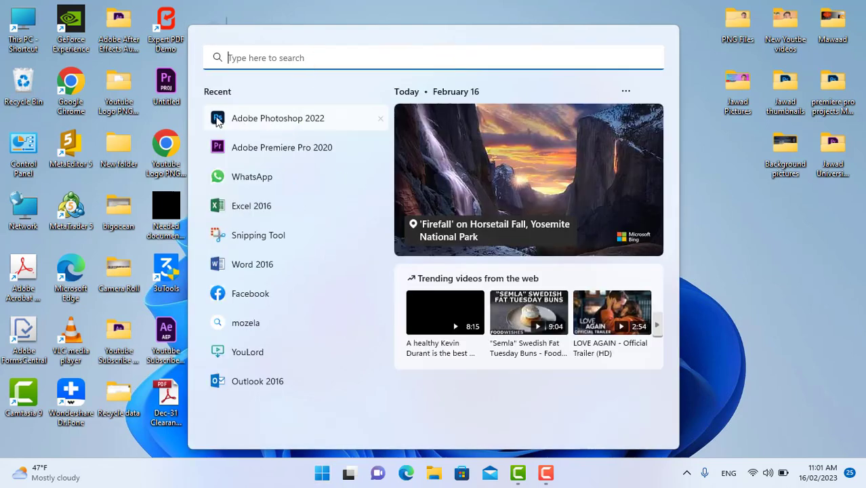
left_click(257, 119)
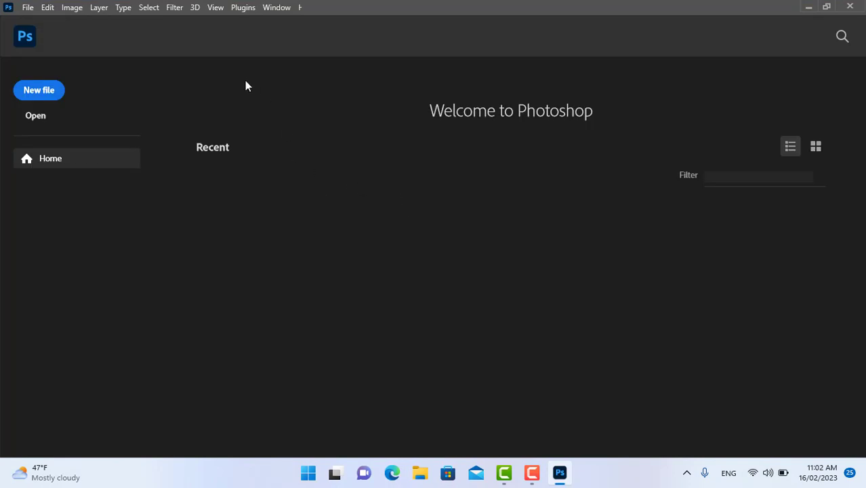
Create a new 1920 x 1080 pixel document at 300 pixels/inch with RGB Color and a white background.
left_click(32, 90)
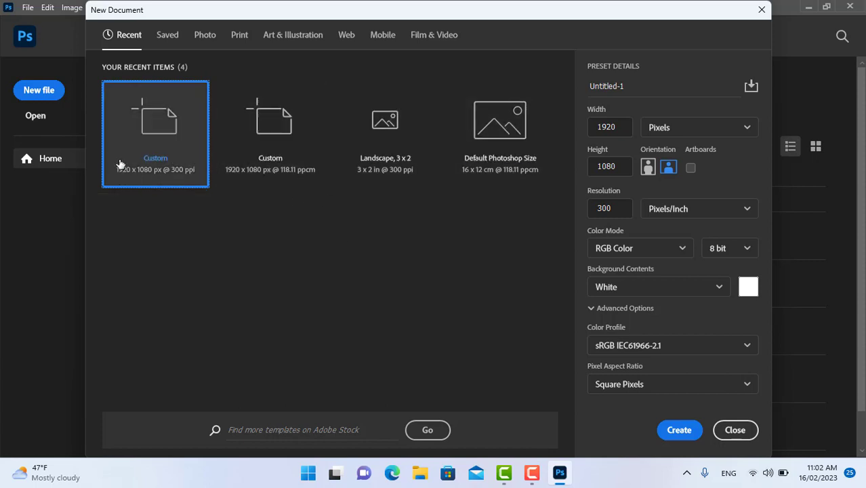
left_click(747, 128)
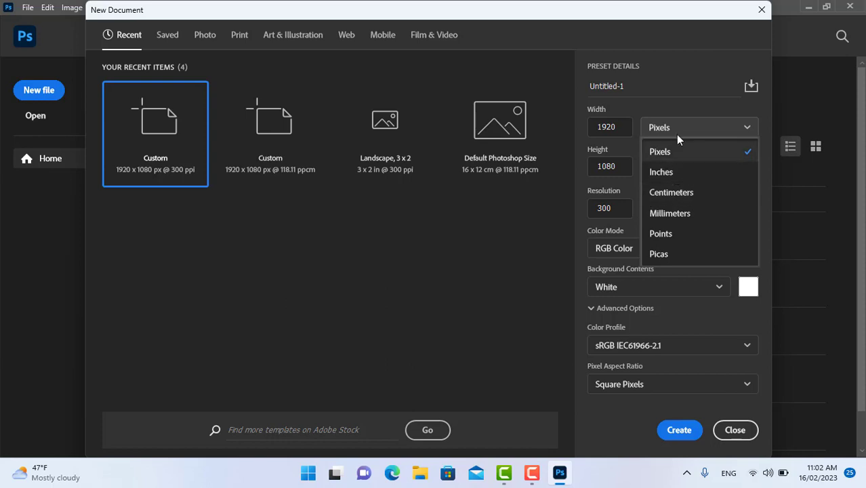
left_click(725, 155)
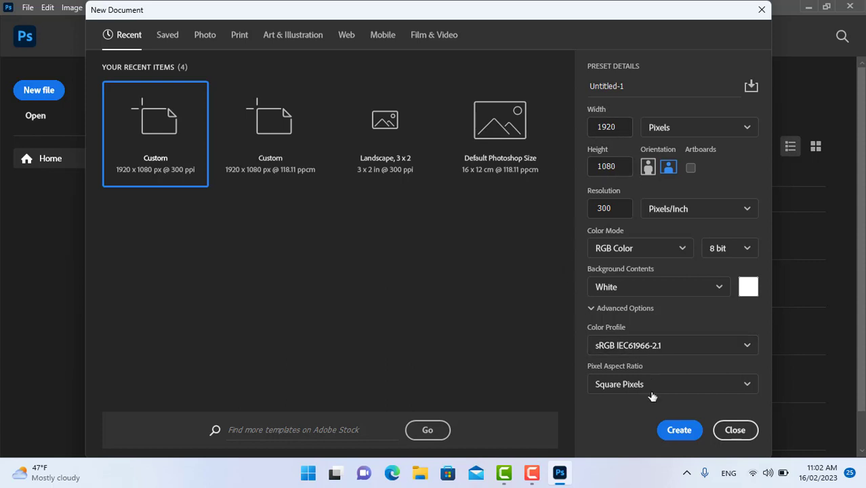
left_click(679, 431)
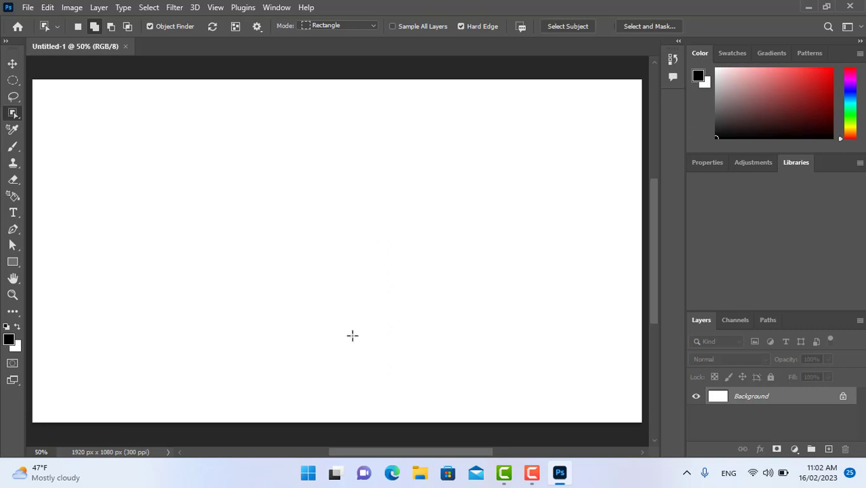
Place the photo "WhatsApp Image 2022-12-25 at 3.24.59 PM (1)" from the desktop's personal pictures folder onto the canvas.
left_click(421, 474)
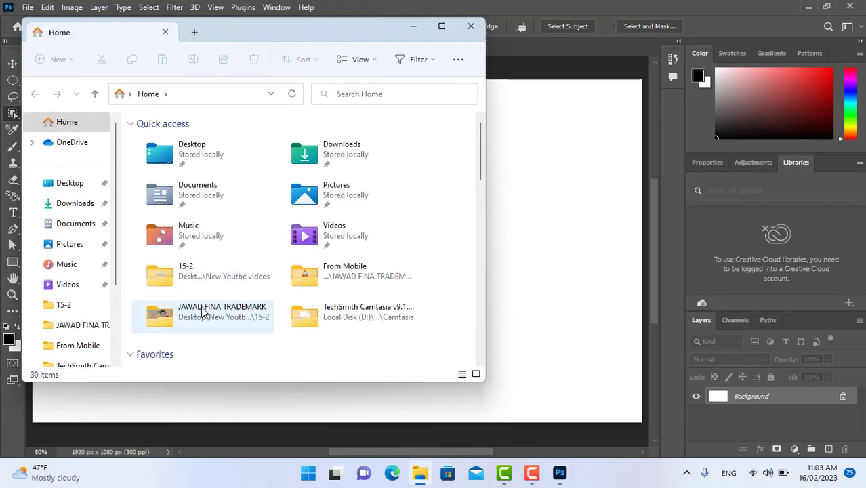
left_click(67, 183)
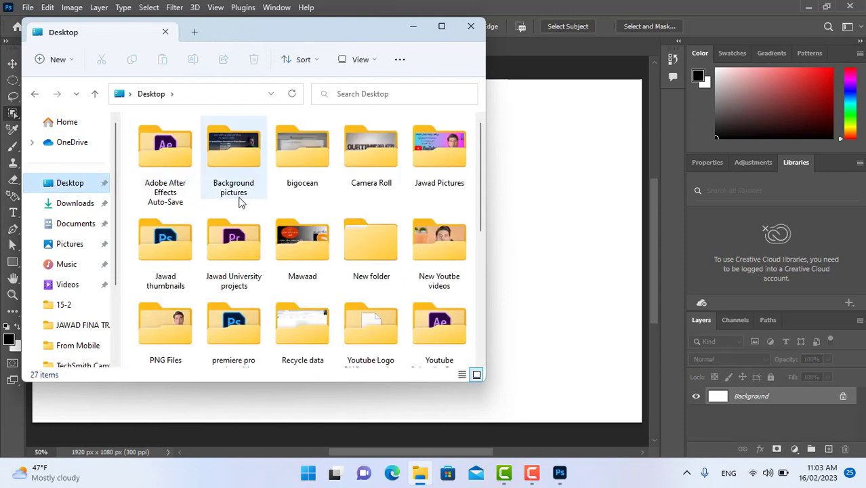
double_click(426, 152)
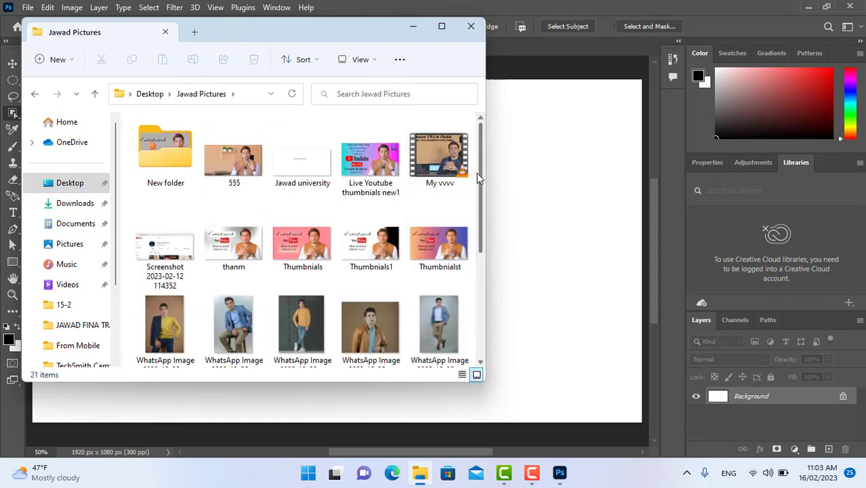
left_click_drag(476, 175, 477, 248)
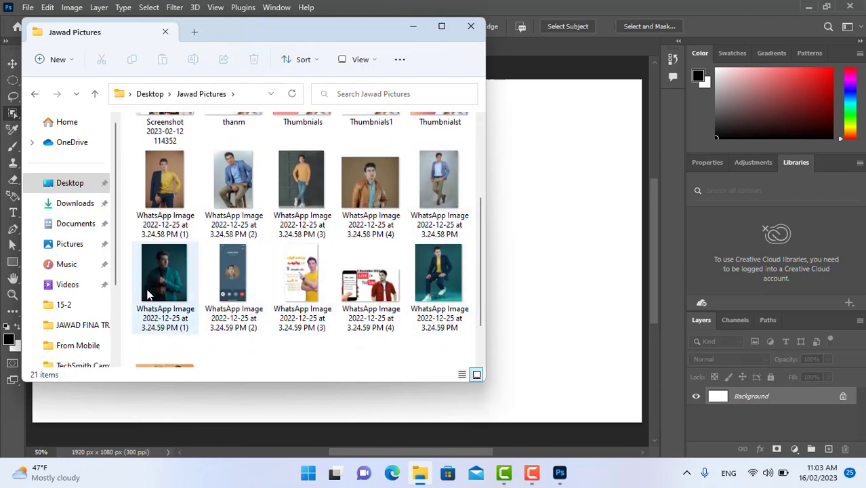
left_click_drag(165, 271, 515, 284)
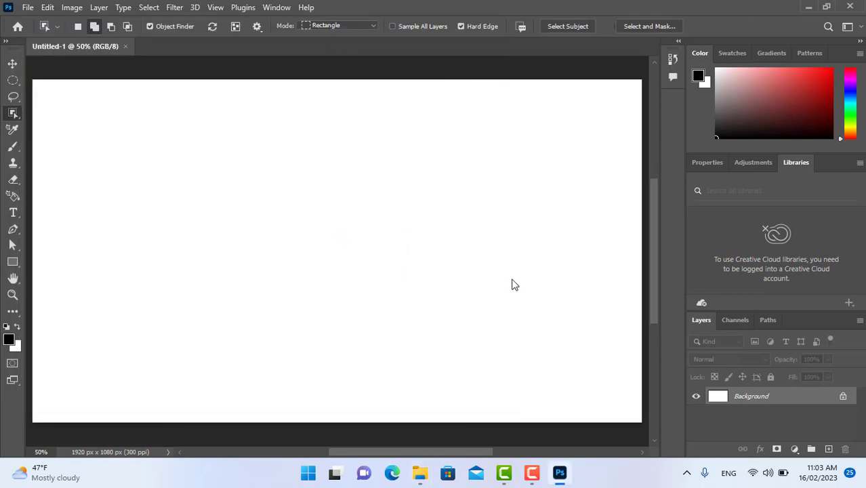
Commit the placed photo, select the man with Select Subject, and bring the selection into Select and Mask.
left_click(13, 115)
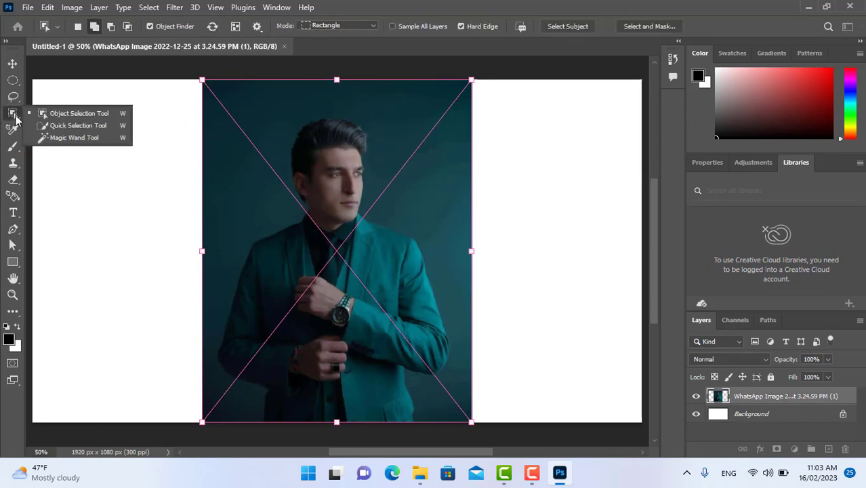
left_click(49, 112)
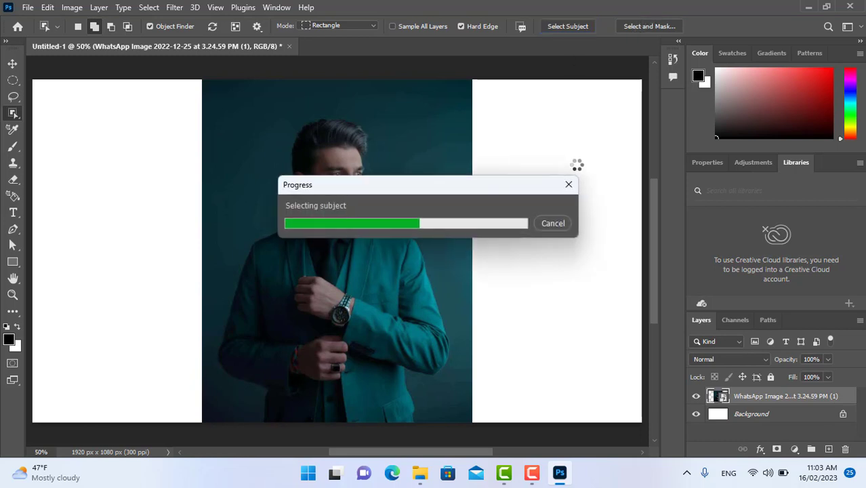
left_click(639, 25)
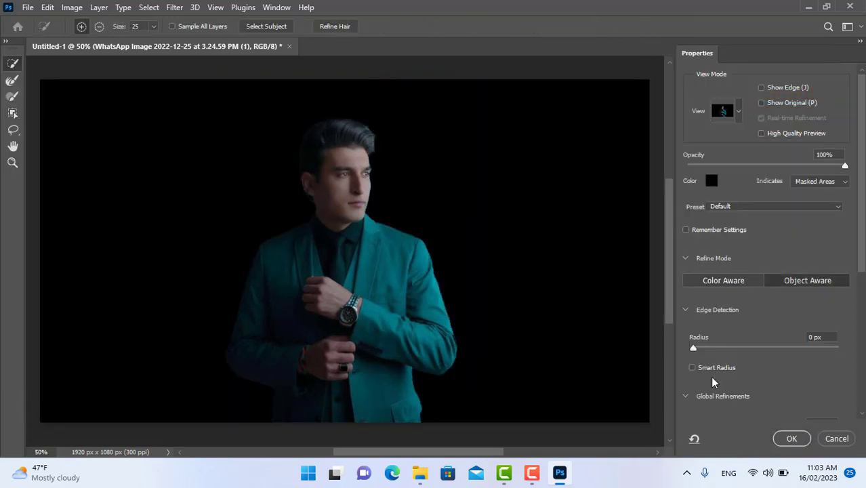
Refine the selection edge of the man with Smooth 15 and Contrast 13%.
left_click_drag(861, 227, 861, 302)
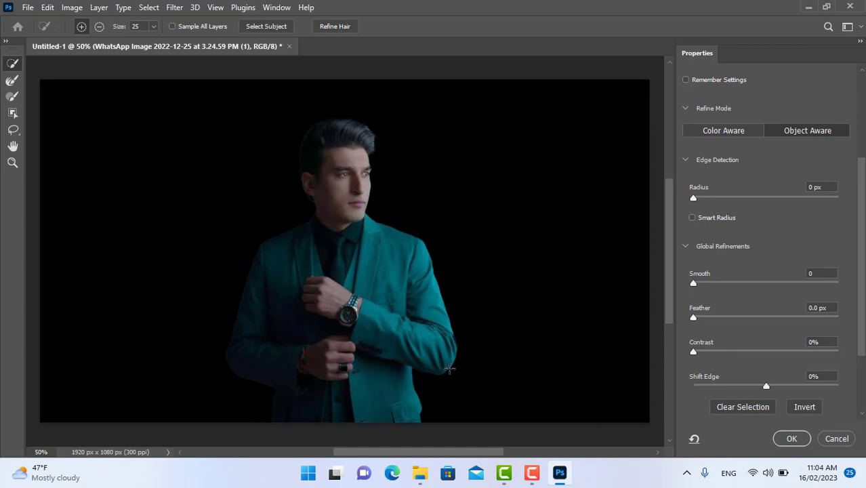
left_click_drag(692, 283, 715, 285)
left_click_drag(694, 352, 712, 352)
Output the refined selection to a New Layer with Layer Mask.
left_click_drag(864, 281, 861, 345)
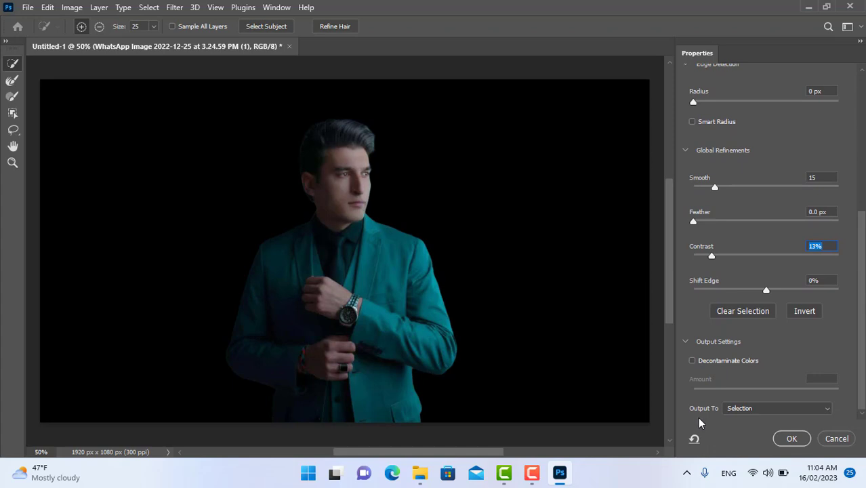
left_click(827, 410)
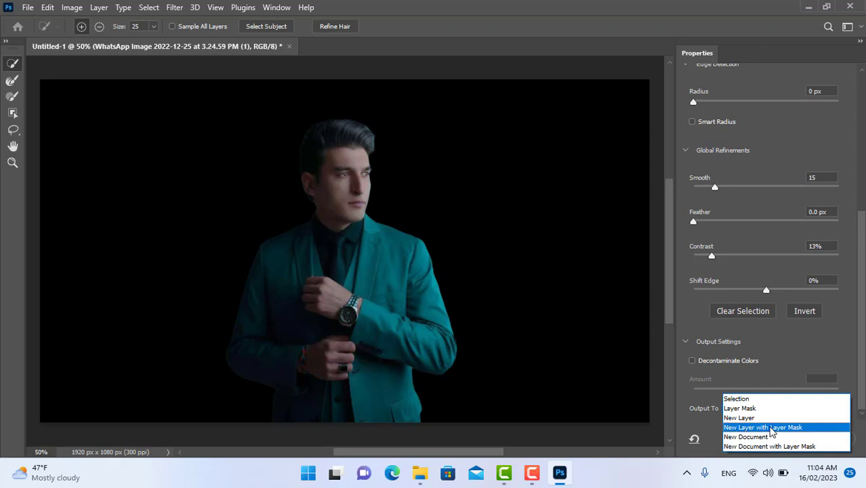
left_click(771, 427)
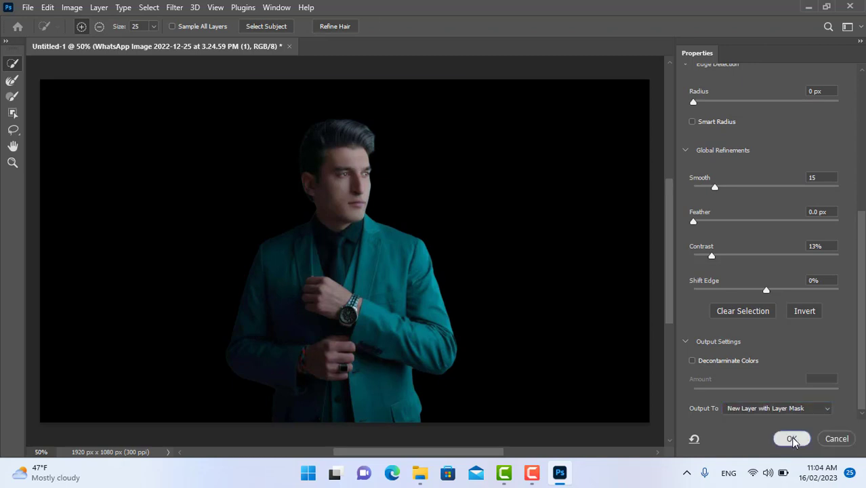
left_click(789, 437)
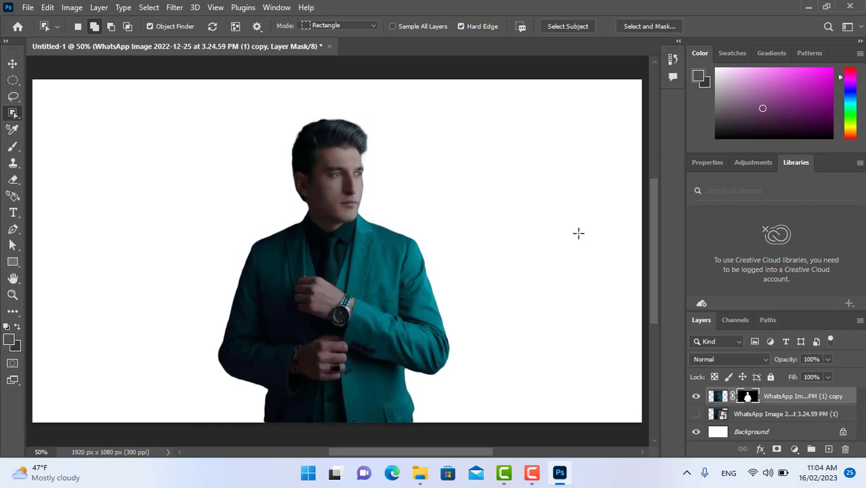
Move the cut-out man to the right side of the canvas with the Move tool.
left_click(12, 64)
left_click_drag(338, 273, 315, 292)
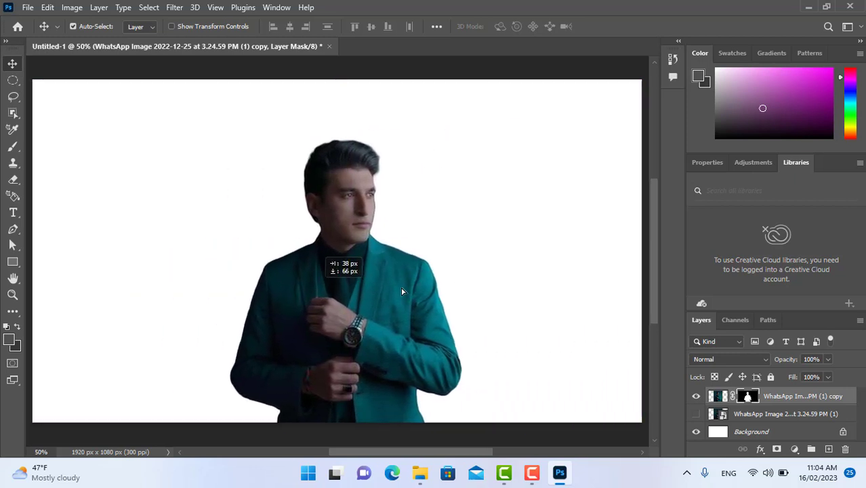
left_click_drag(401, 291, 486, 281)
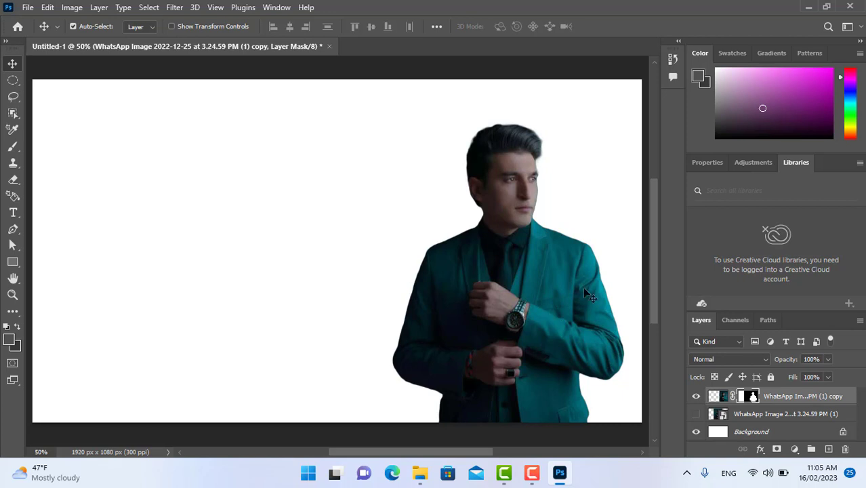
Add a new layer with the text "WELCOME TO" in the upper left area of the canvas.
left_click(829, 450)
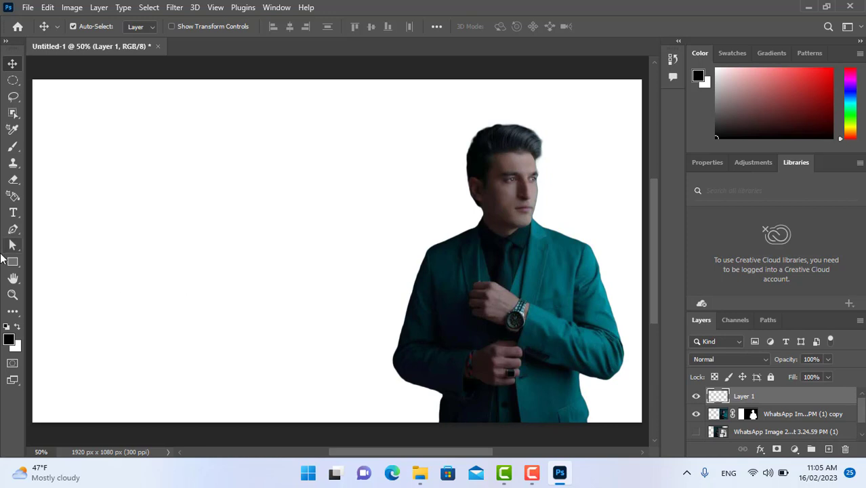
left_click(13, 213)
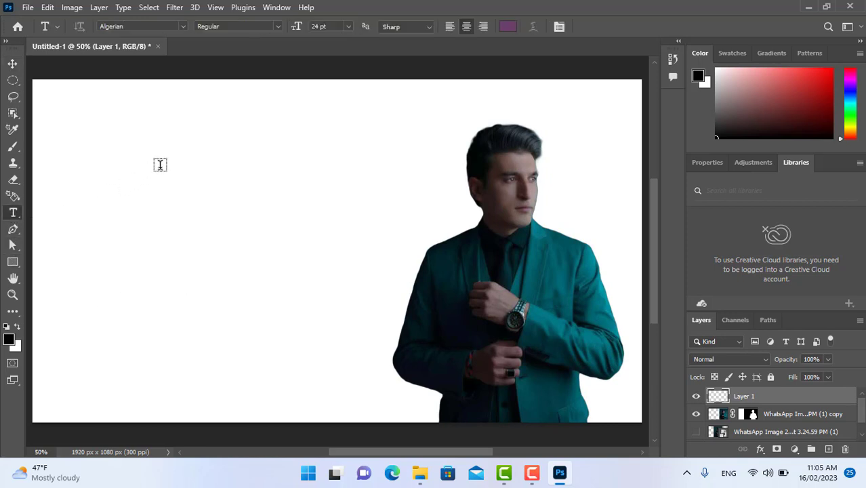
left_click(140, 158)
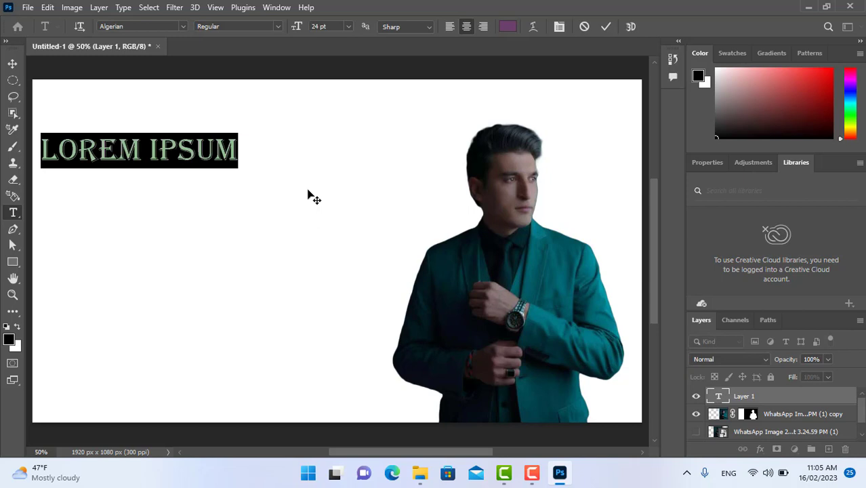
type("WEL")
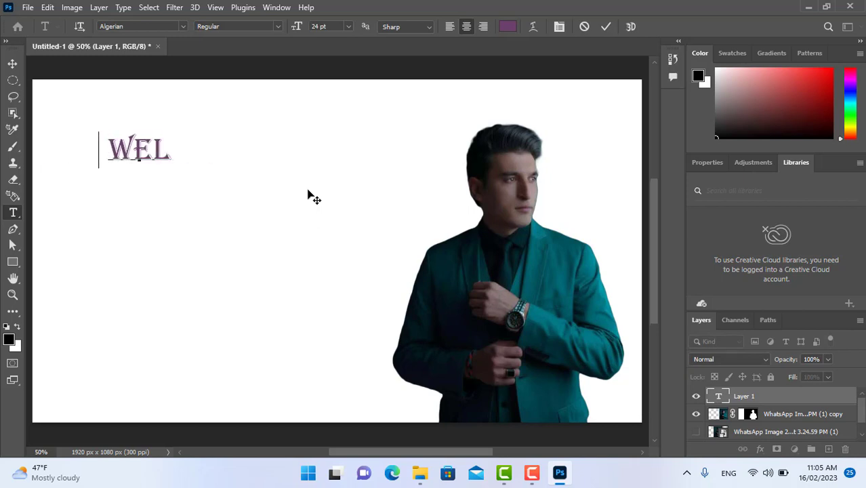
type("COME TO")
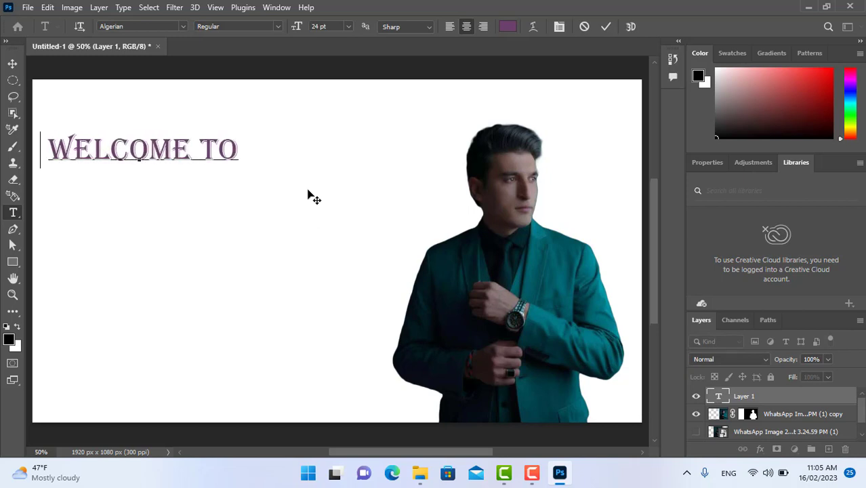
type(" JAWA")
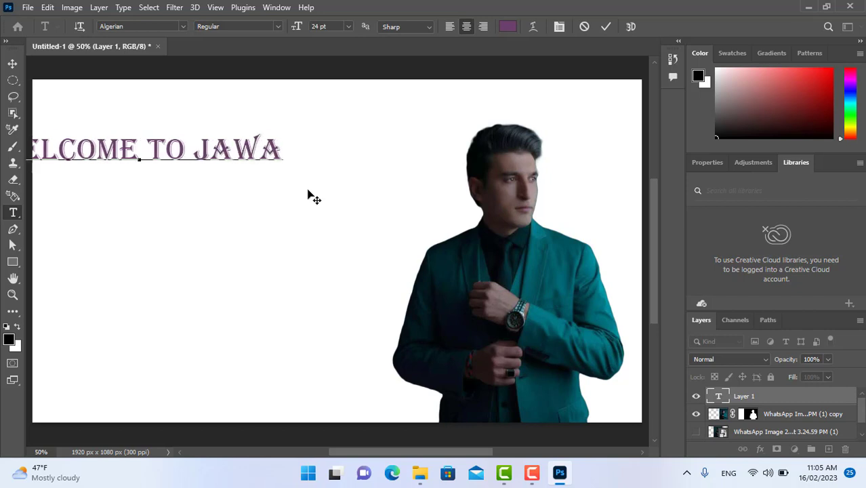
type("D UNI")
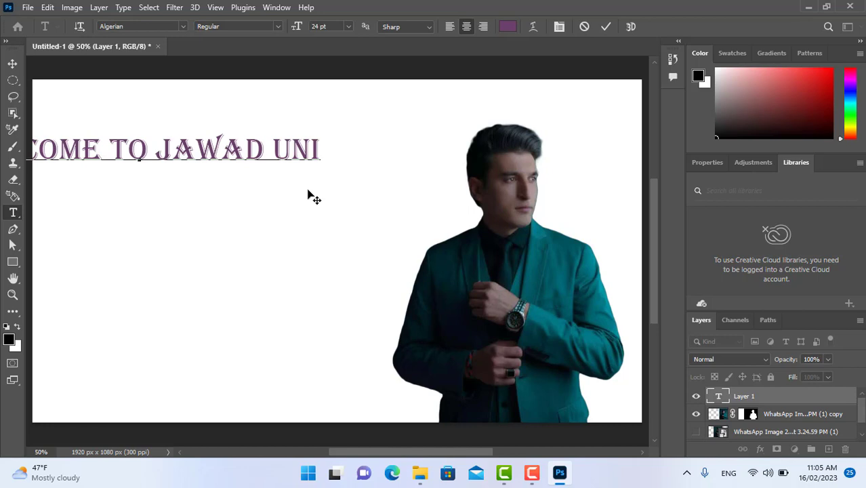
key("BackSpace")
key("BackSpace")
key("BackSpace")
key("BackSpace")
key("BackSpace")
key("BackSpace")
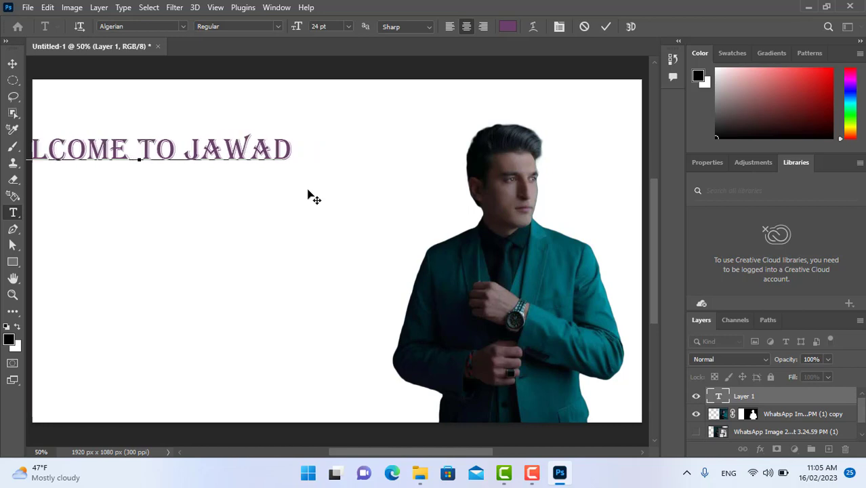
key("BackSpace")
key("BackSpace")
key("BackSpace")
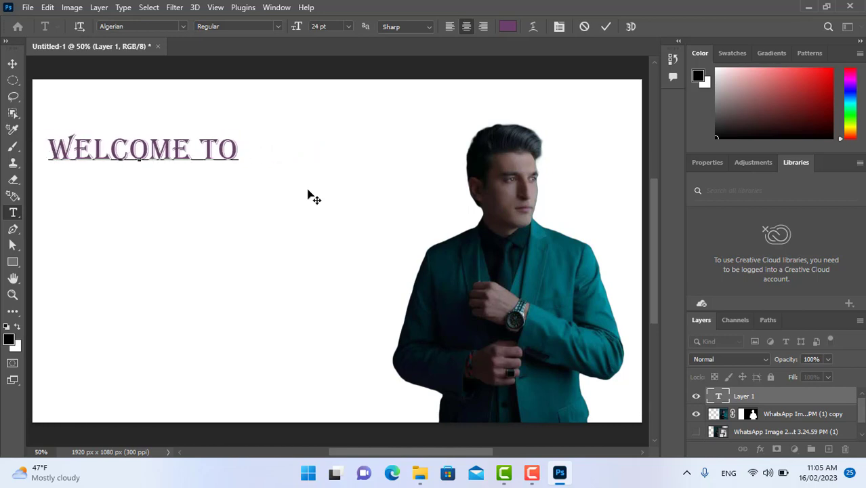
Commit the "WELCOME TO" text and shift it right, closer to the man on the canvas.
left_click(12, 63)
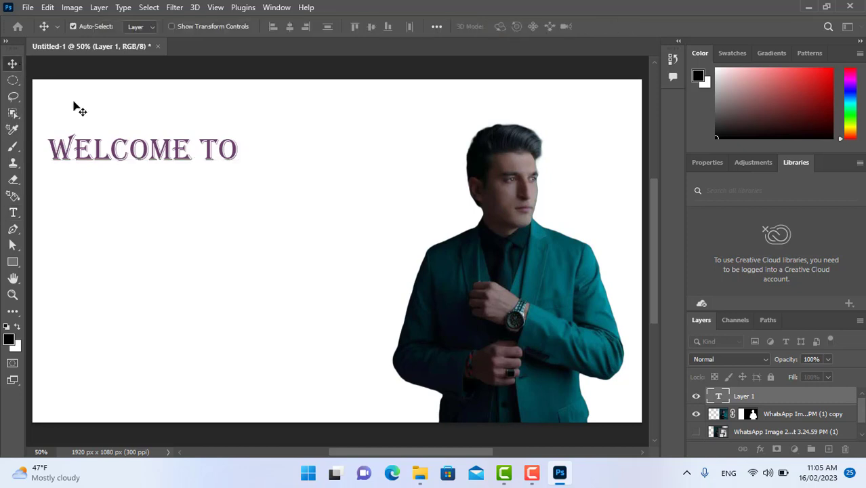
left_click_drag(137, 150, 237, 156)
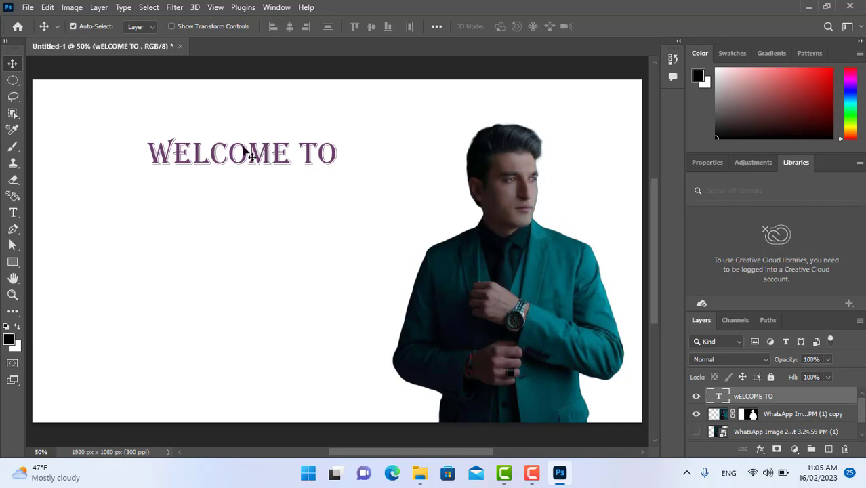
Duplicate the "WELCOME TO" text layer with its default name and place the copy directly below the original.
key("ctrl+alt+j")
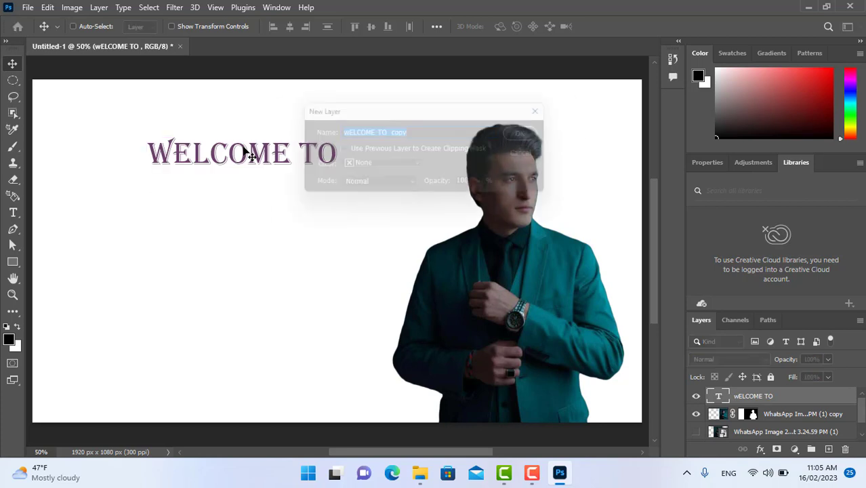
left_click(531, 133)
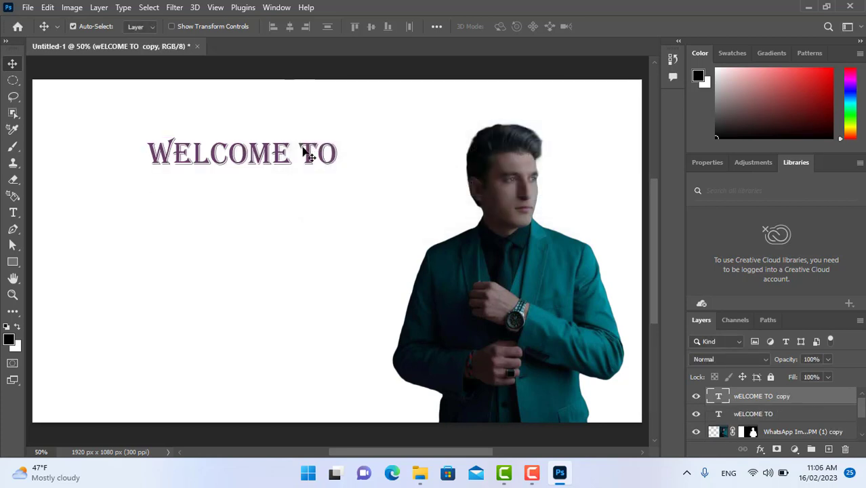
left_click_drag(252, 153, 252, 197)
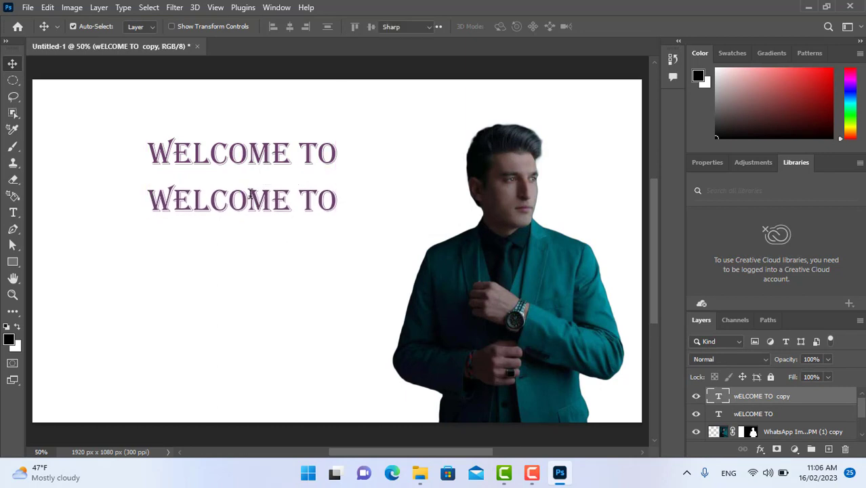
Replace the lower copy's text with "JAWAD UNIVERSITY" and shift both text lines slightly right.
double_click(250, 194)
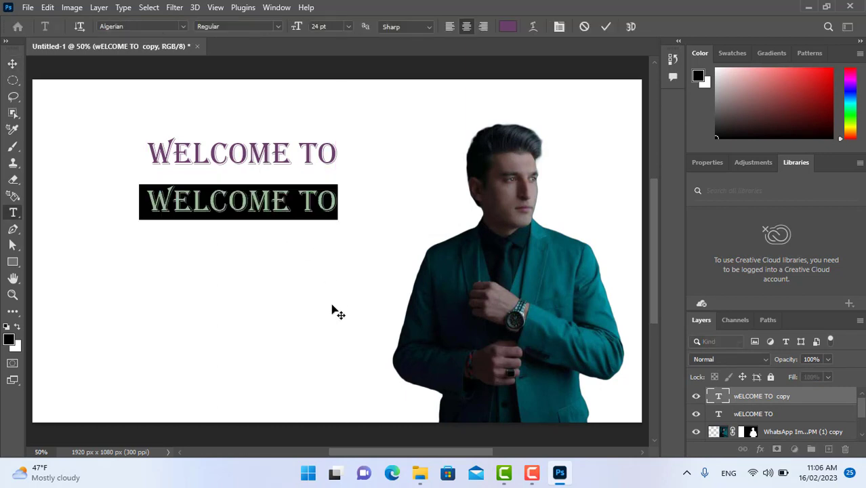
type("JAWAD")
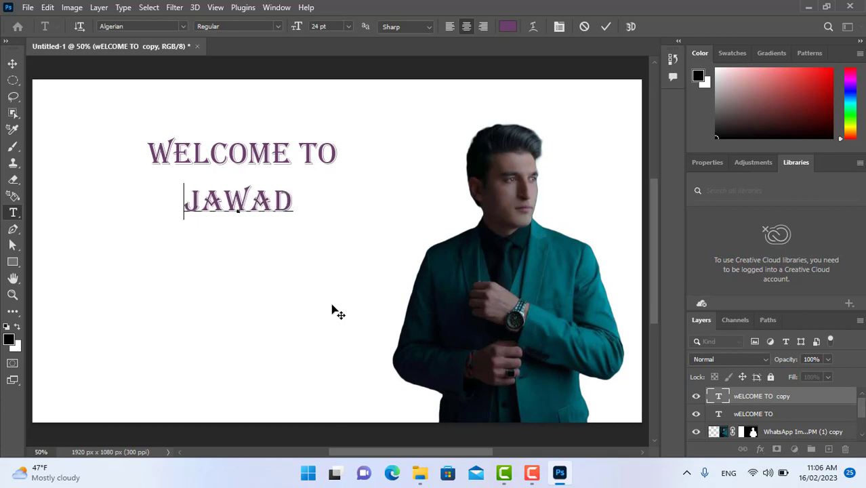
type("  UNI")
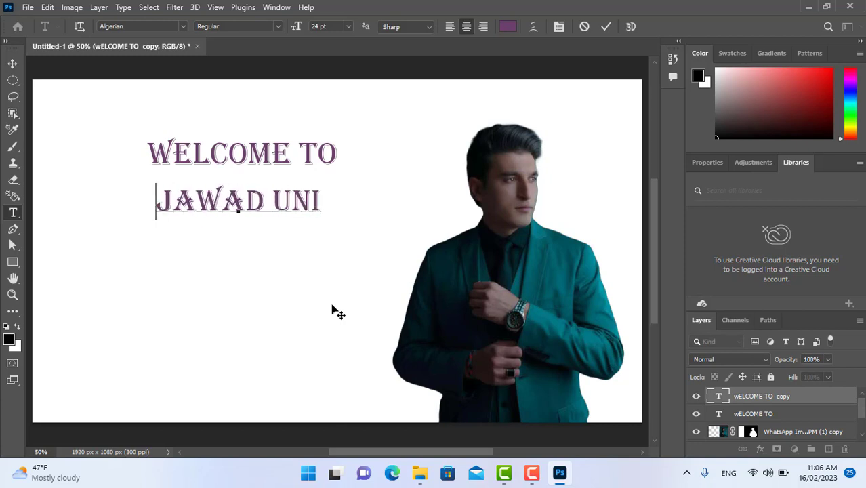
type("VERSITY")
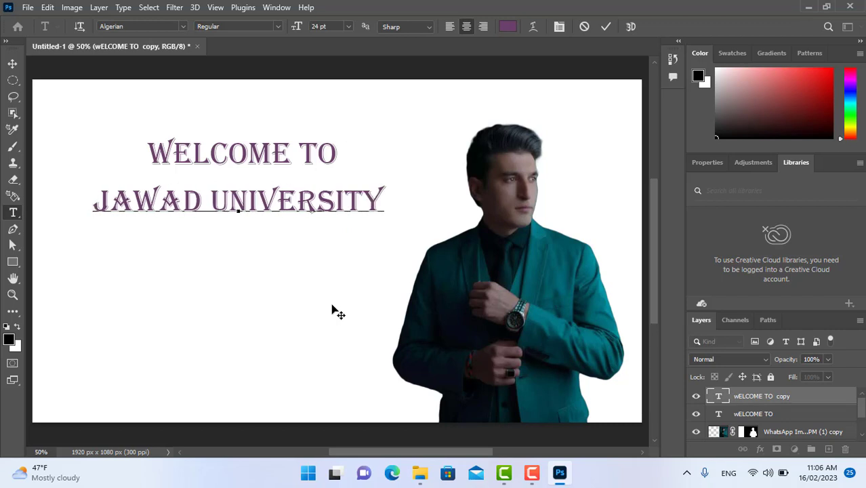
left_click(11, 65)
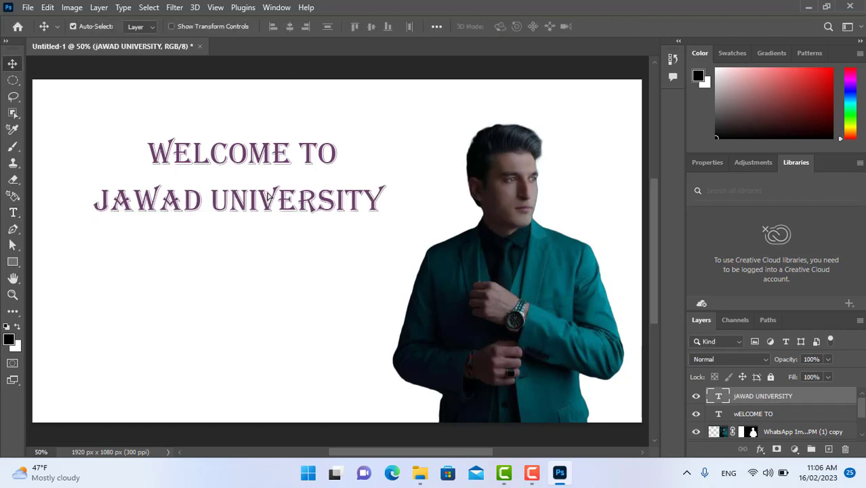
left_click_drag(265, 198, 275, 191)
left_click_drag(261, 152, 266, 155)
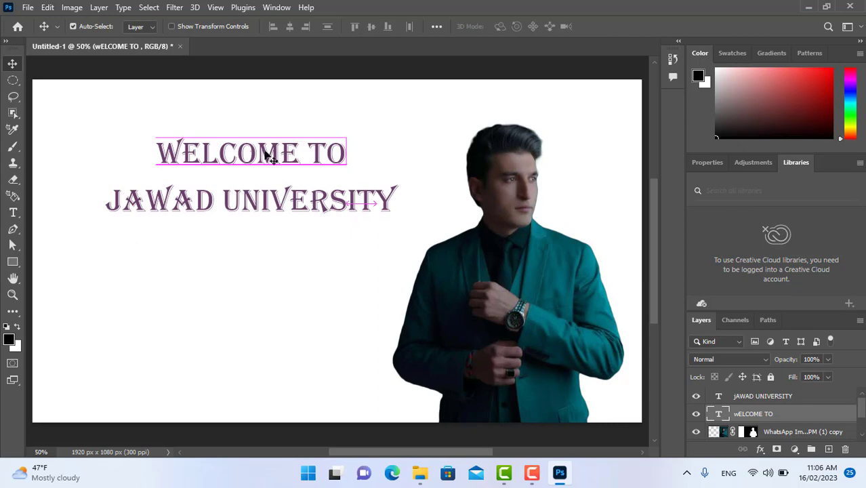
Change the colour of the "WELCOME TO" text to orange-red cc3300 and commit the edit.
double_click(269, 157)
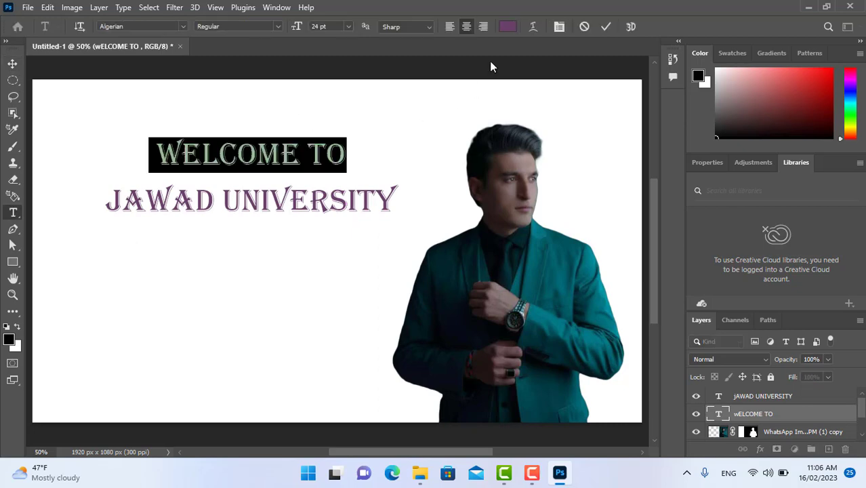
left_click(505, 27)
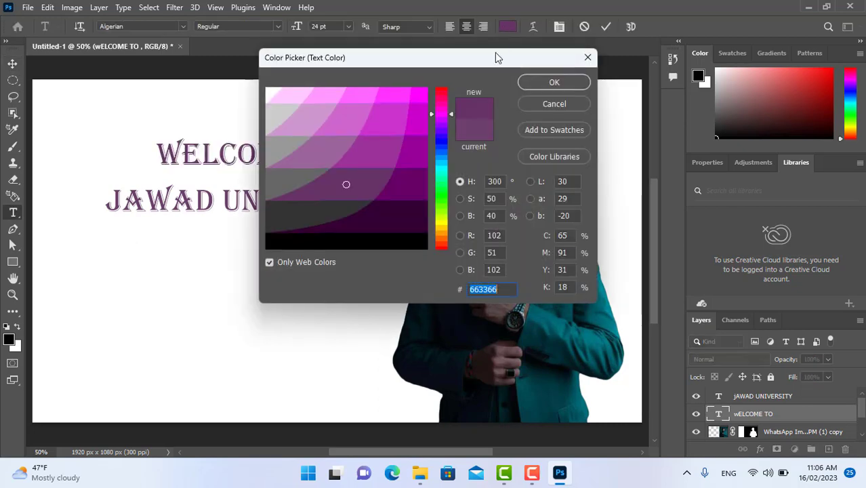
left_click(460, 199)
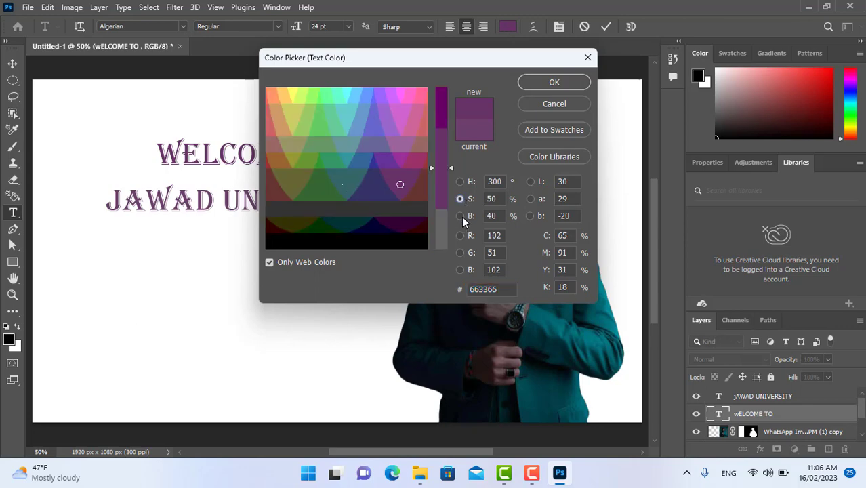
left_click(460, 216)
left_click(460, 236)
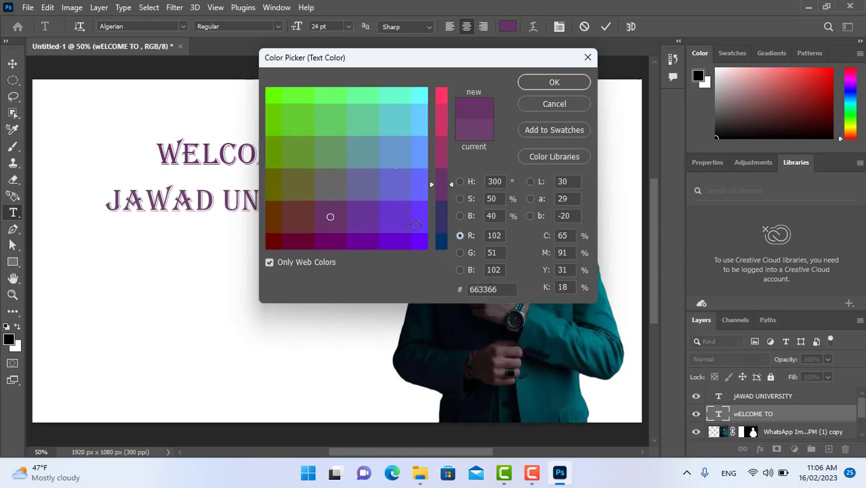
left_click(462, 251)
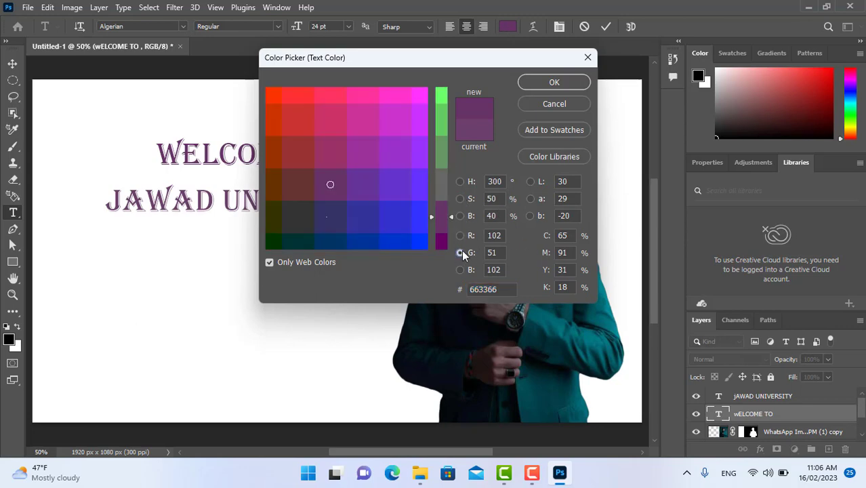
mouse_move(397, 180)
left_mouse_down()
mouse_move(367, 208)
mouse_move(315, 136)
mouse_move(272, 105)
left_mouse_up()
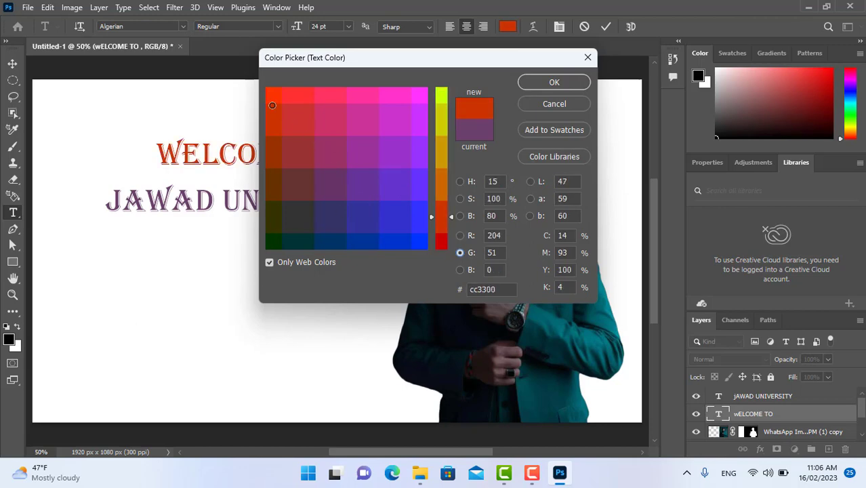
left_click(537, 83)
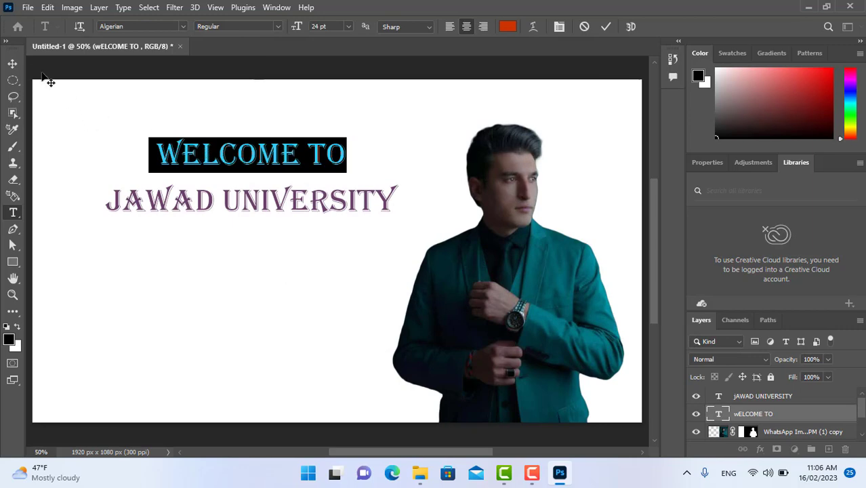
left_click(12, 63)
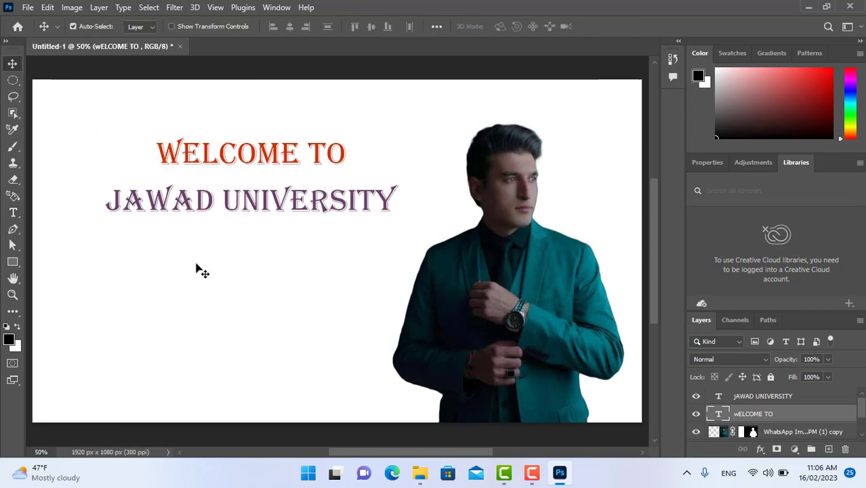
Draw a rectangle shape about 701 x 133 px covering the "WELCOME TO" text.
left_click(14, 263)
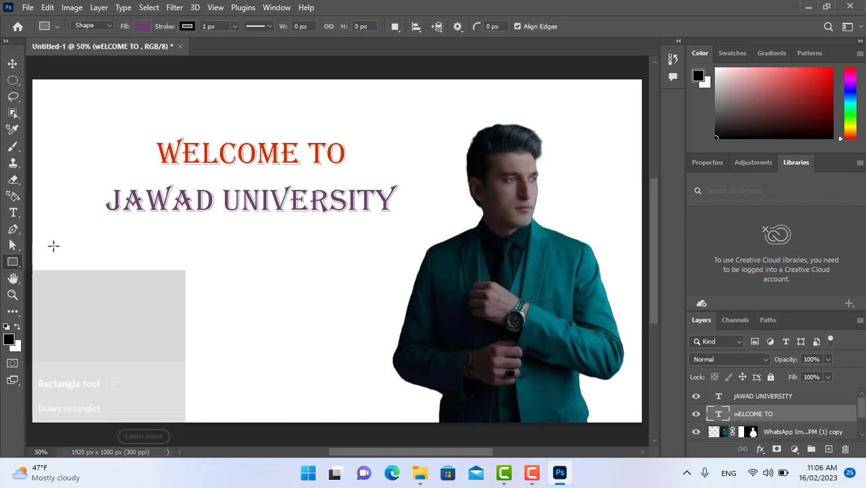
left_click_drag(136, 134, 358, 176)
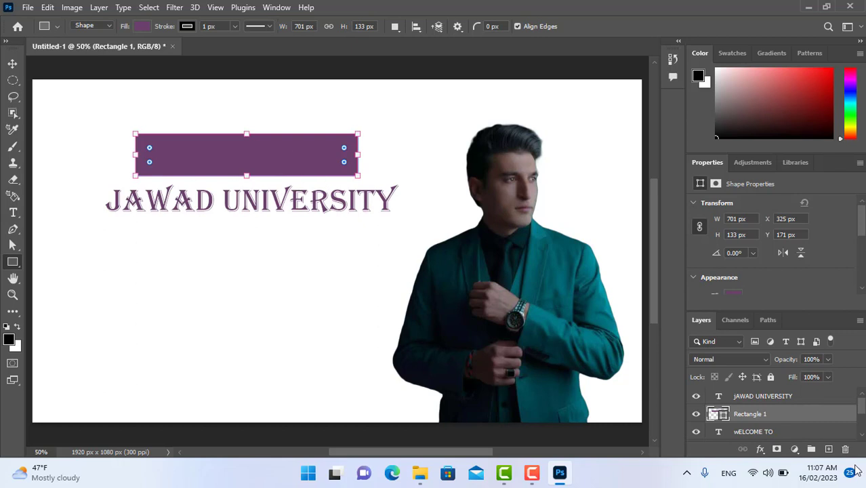
Move the "WELCOME TO" text layer above the rectangle layer, and select the rectangle layer.
left_click_drag(863, 409, 863, 415)
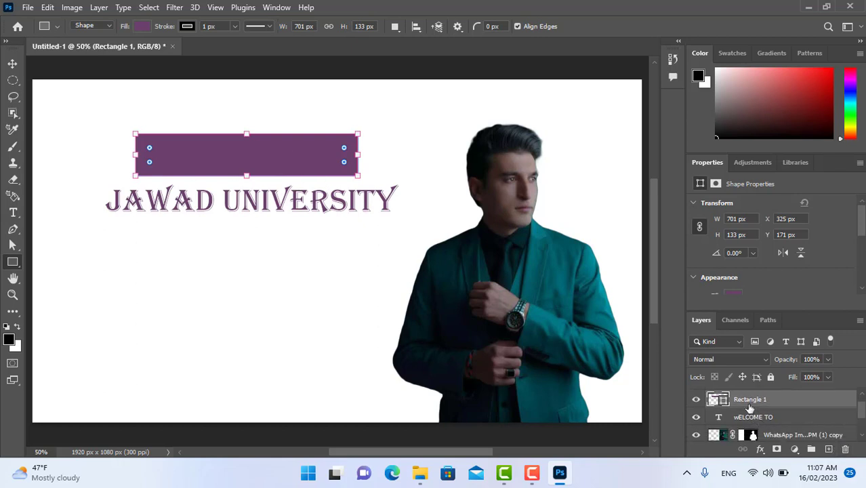
left_click_drag(760, 422, 752, 401)
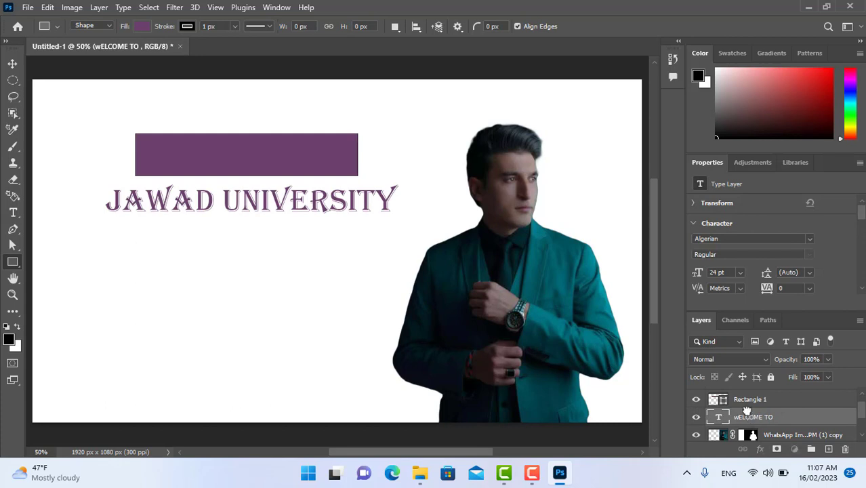
left_click_drag(745, 414, 742, 397)
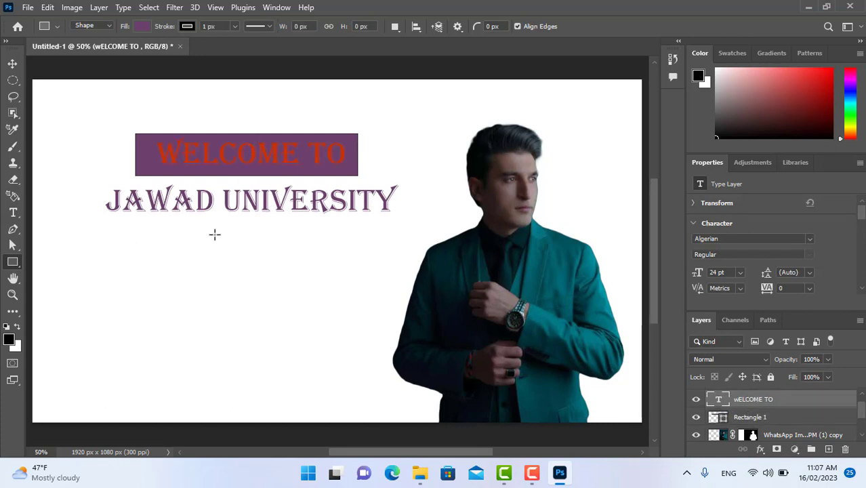
left_click(746, 419)
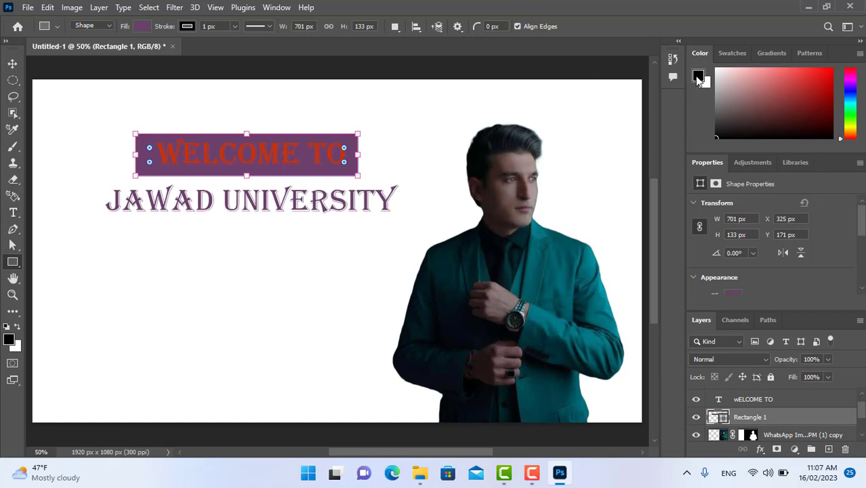
Try to recolour the rectangle by changing the foreground colour to grey 666666 and a light pinkish brown.
left_click(698, 78)
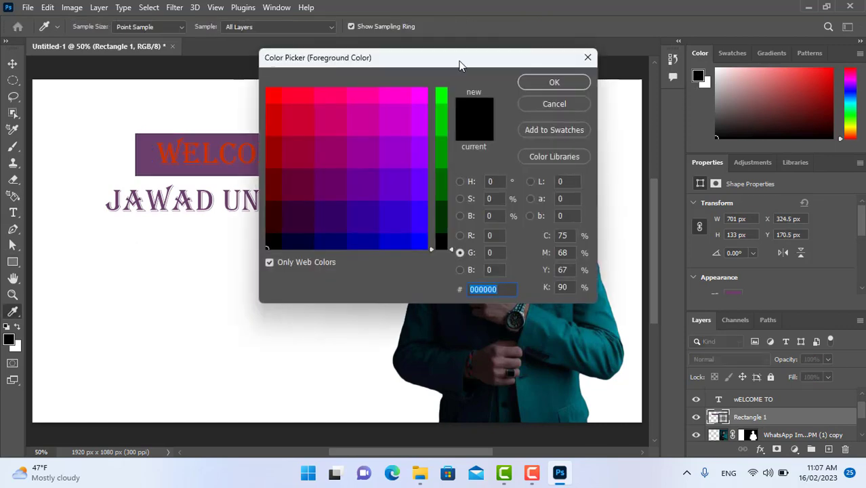
left_click_drag(459, 64, 566, 59)
left_click(566, 211)
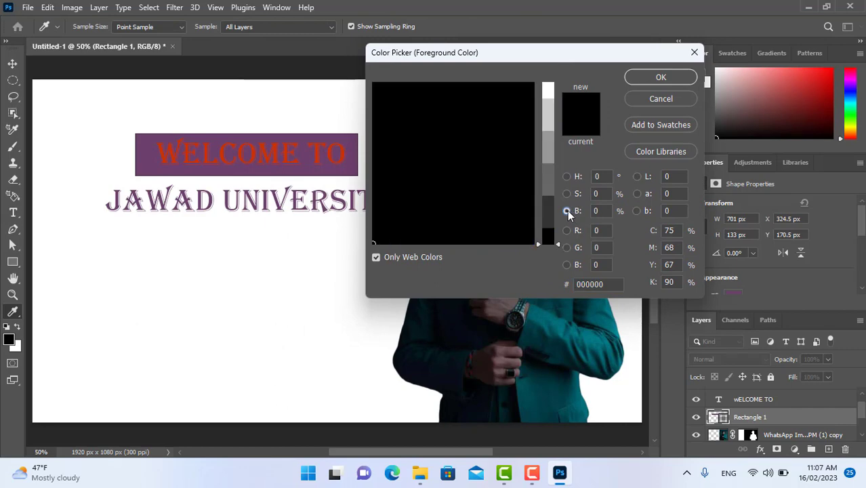
left_click(566, 194)
left_click(470, 171)
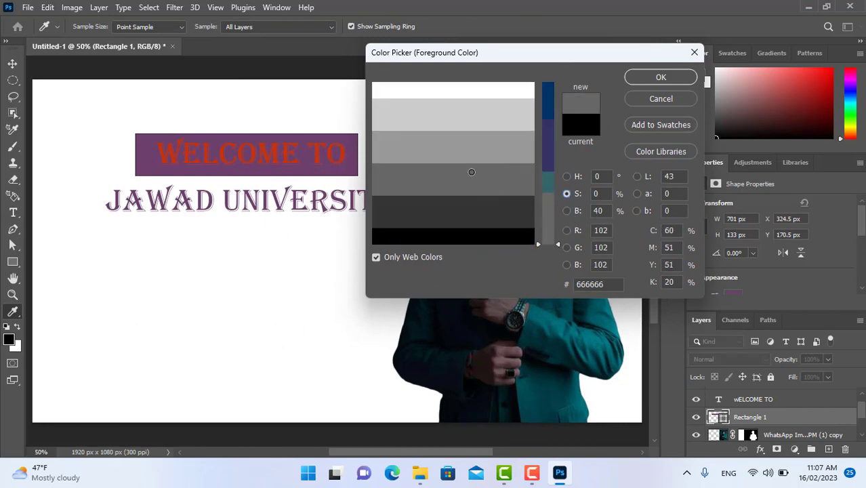
left_click(638, 79)
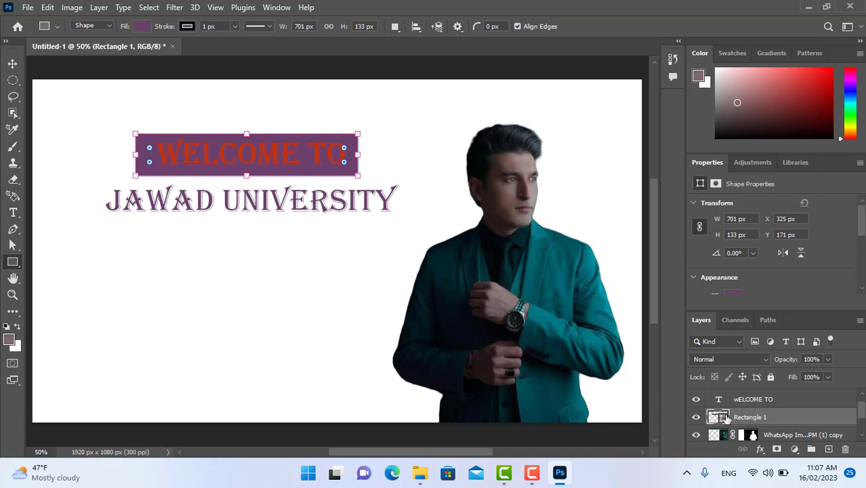
left_click_drag(731, 96, 737, 88)
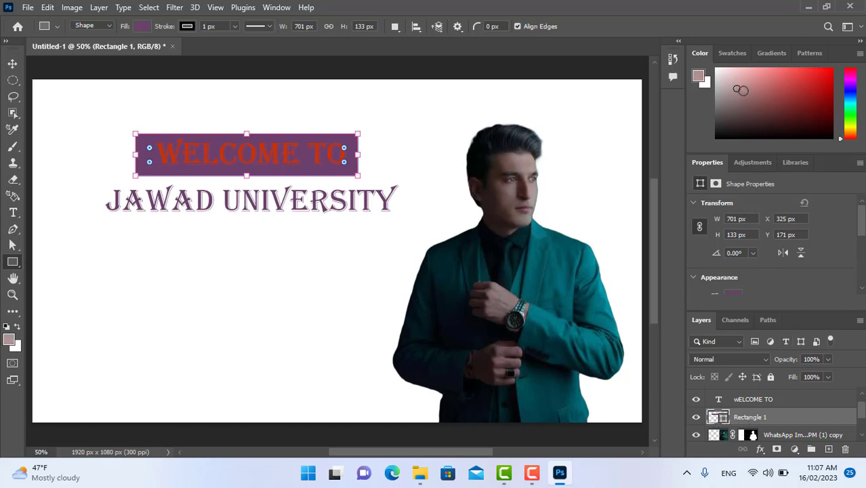
Try the yellow, green, cyan, blue and magenta RGB swatches as the rectangle's fill, settling on green.
left_click(735, 54)
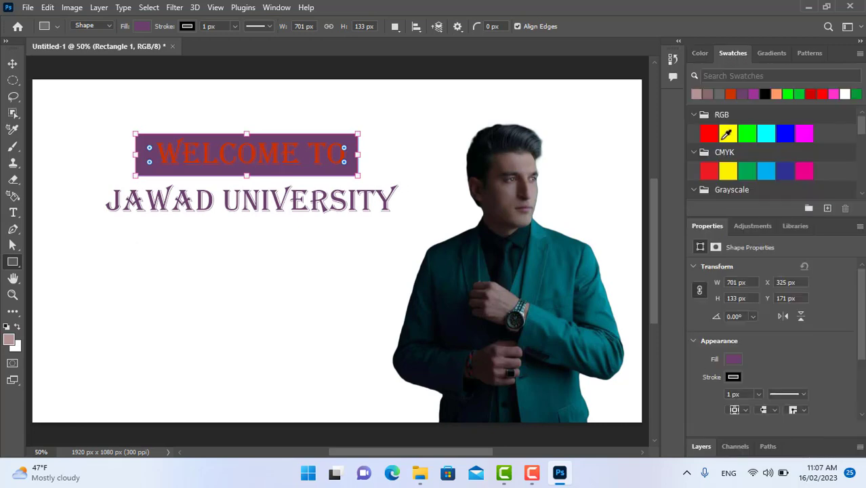
left_click(727, 134)
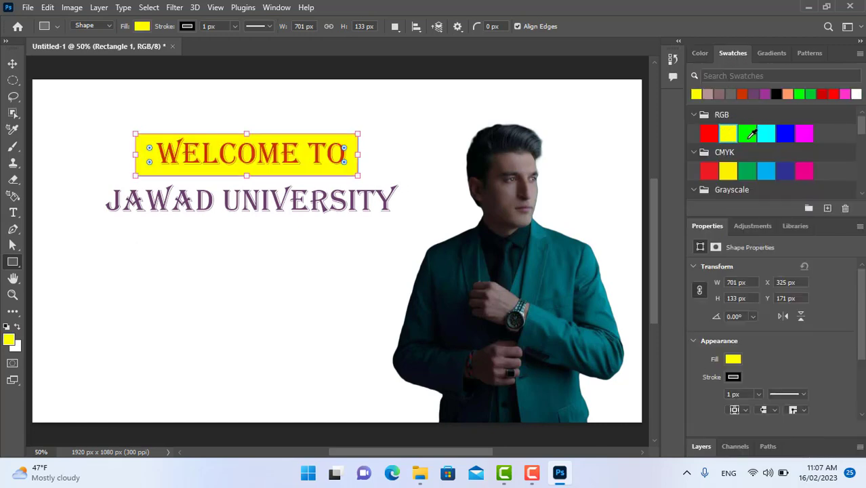
left_click(747, 134)
left_click(766, 134)
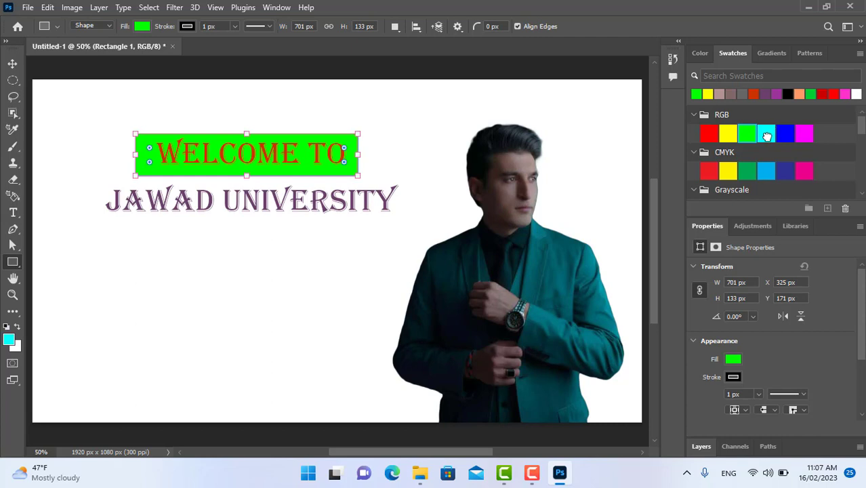
left_click(783, 137)
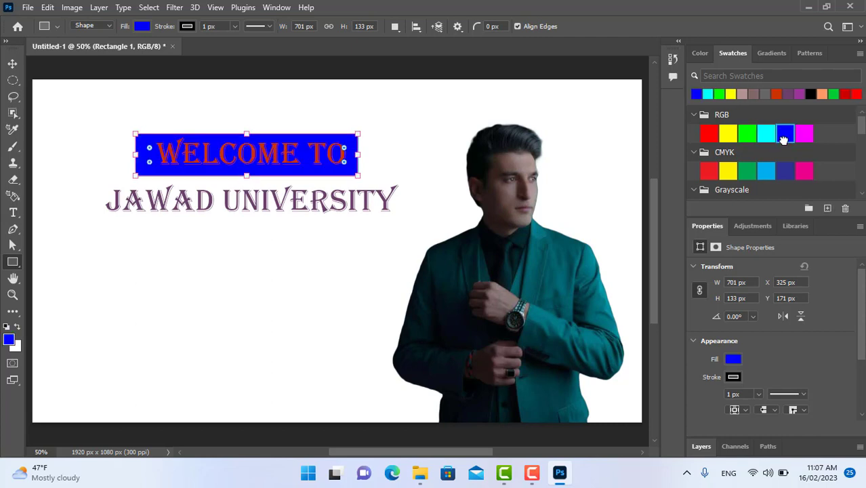
left_click(804, 134)
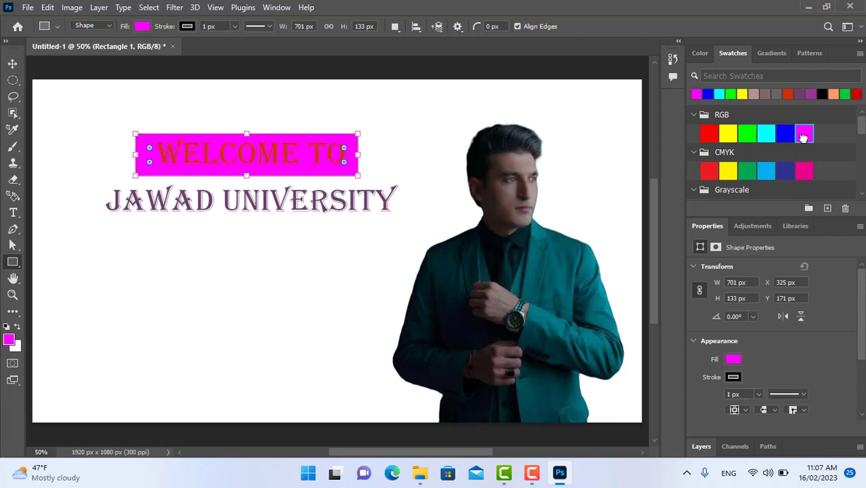
left_click(747, 135)
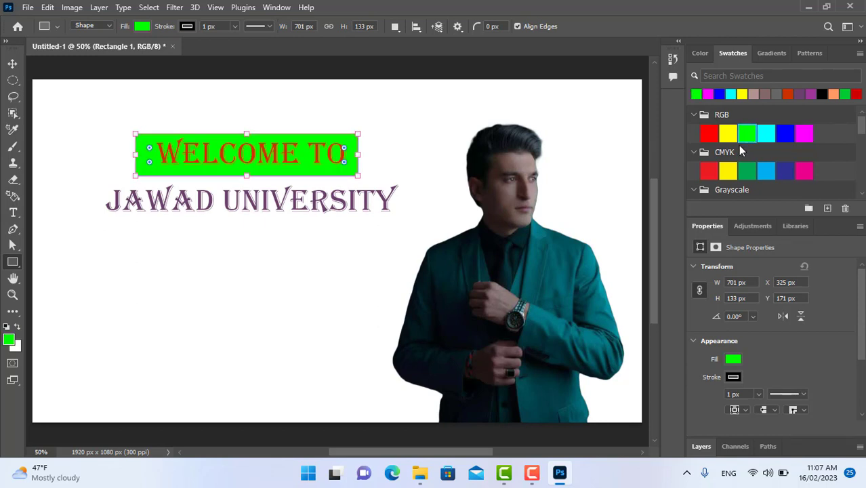
left_click(700, 54)
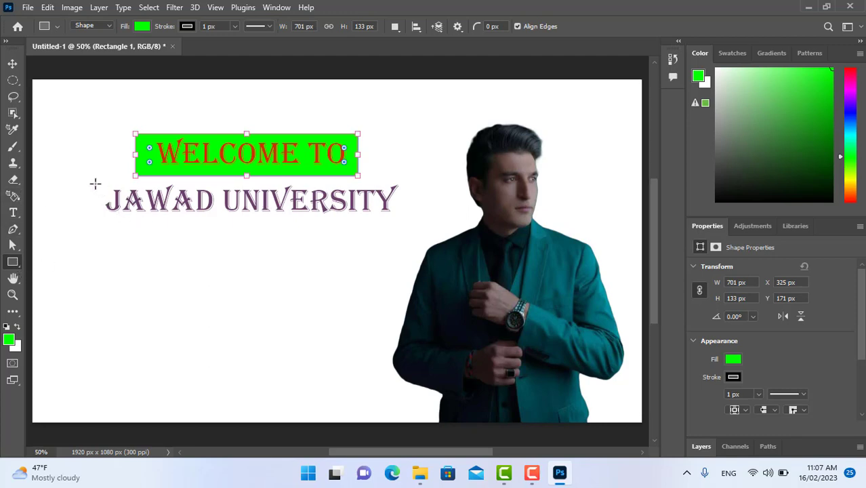
Draw a rectangle about 1027 x 123 px over the "JAWAD UNIVERSITY" text and fill it with the CMYK cyan swatch.
left_click_drag(91, 184, 417, 222)
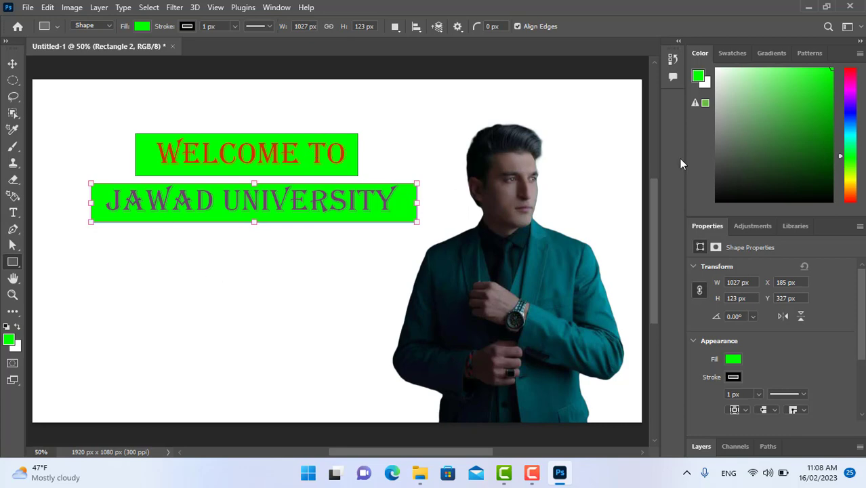
left_click(734, 132)
left_click(851, 174)
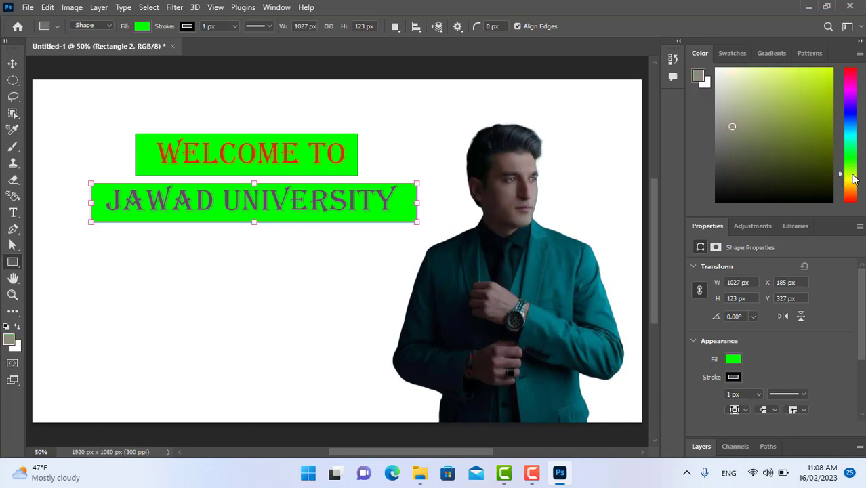
left_click(731, 53)
left_click(727, 134)
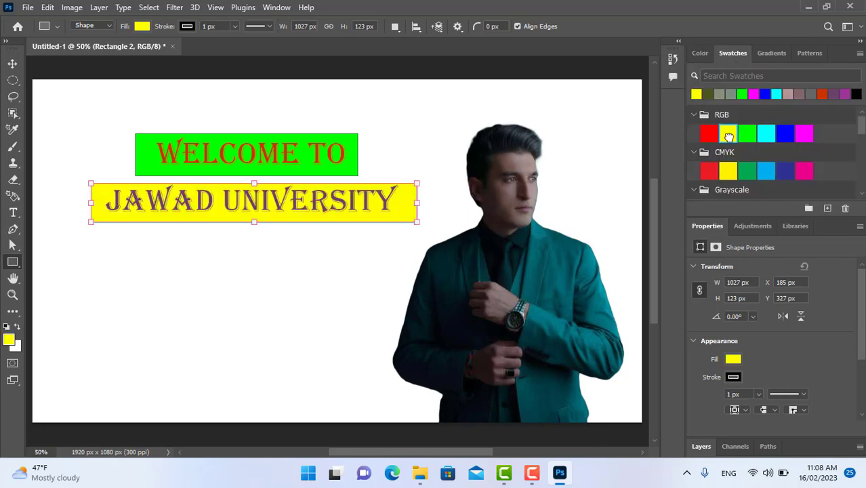
left_click(765, 172)
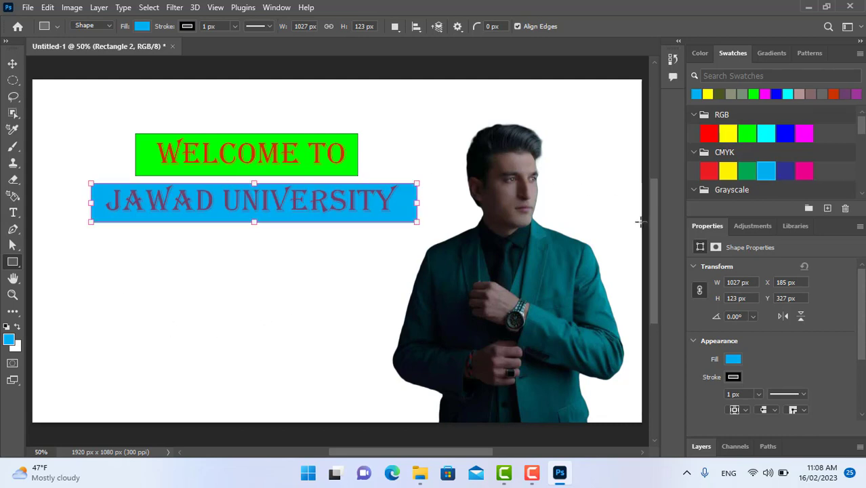
left_click(12, 63)
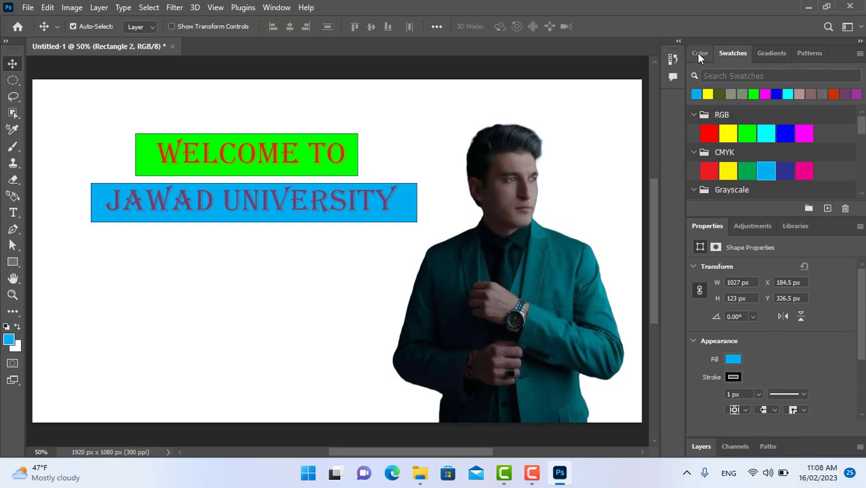
Open the blending options of the "WELCOME TO" text layer, keeping the text on the canvas in view.
left_click(699, 54)
scroll(777, 337, "down", 3)
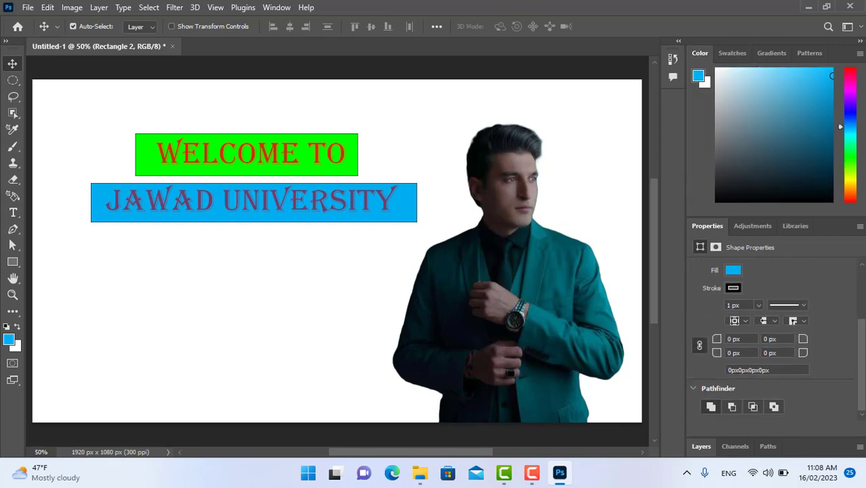
left_click(735, 445)
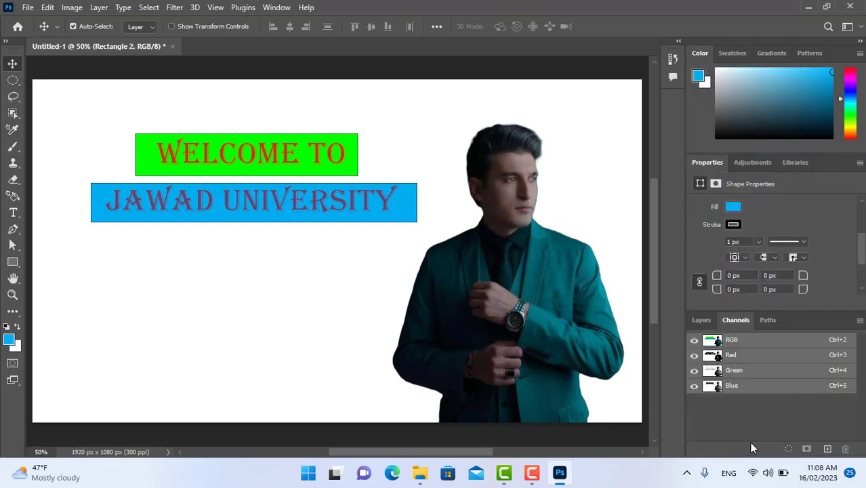
left_click(702, 320)
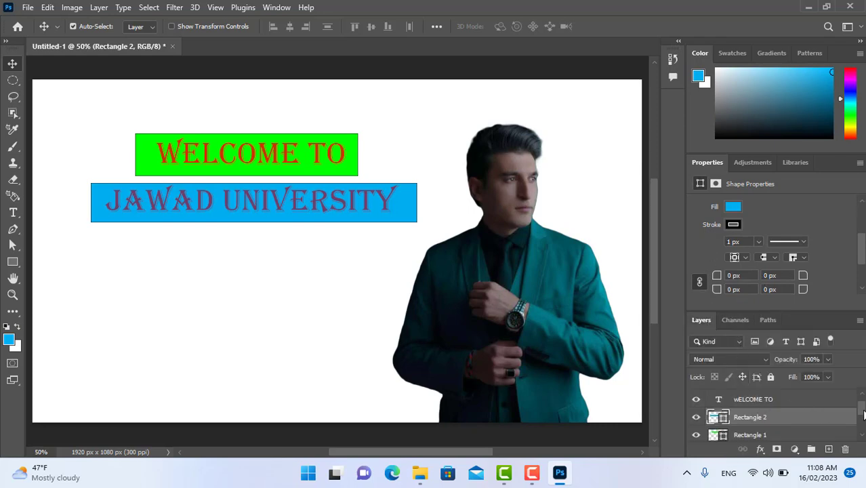
mouse_move(861, 410)
left_mouse_down()
mouse_move(862, 427)
mouse_move(861, 405)
left_mouse_up()
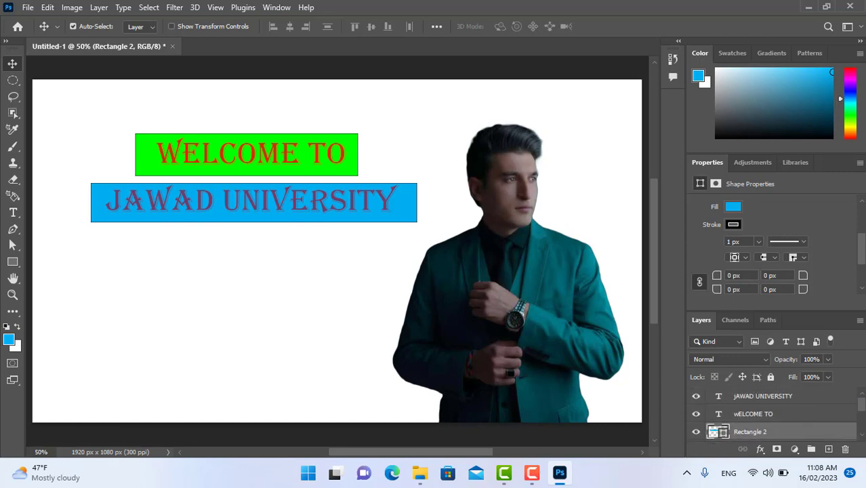
left_click(752, 415)
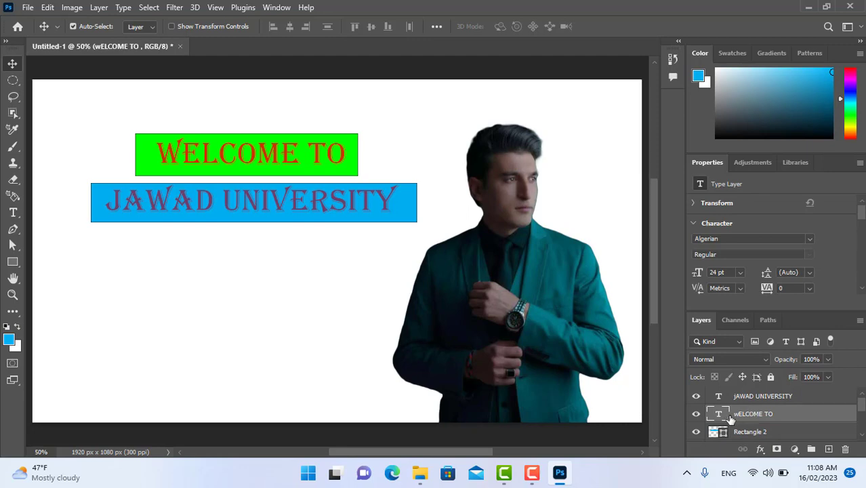
right_click(726, 414)
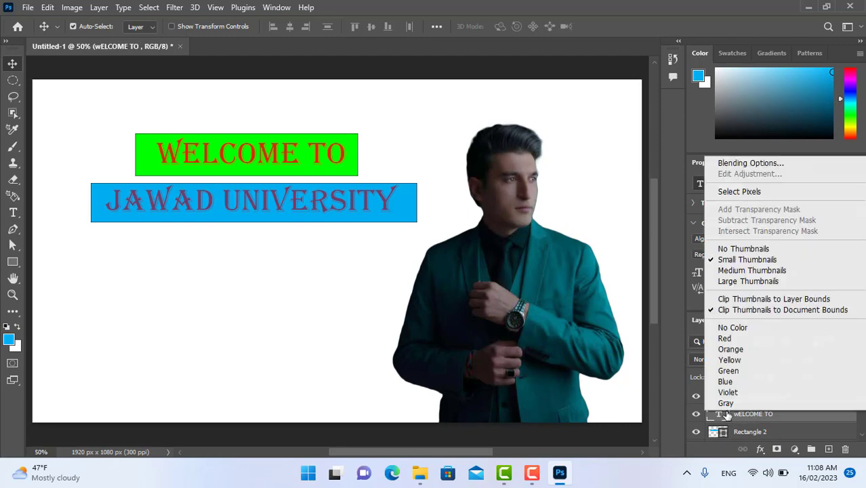
left_click(729, 164)
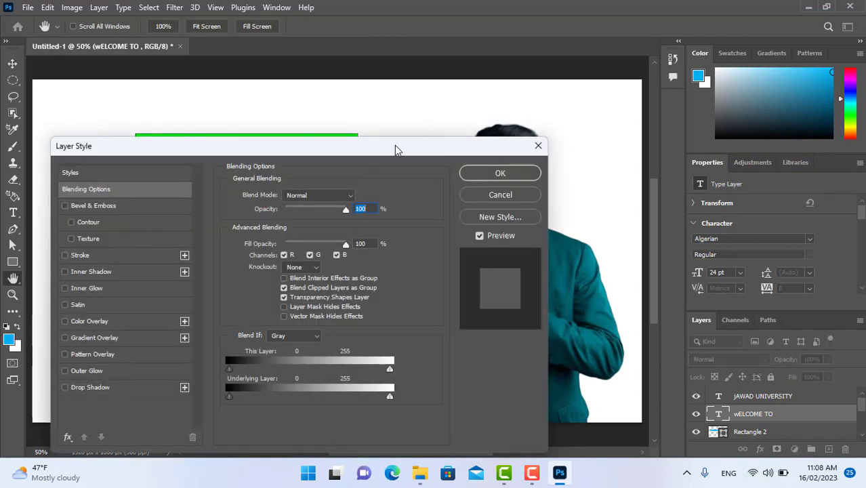
left_click_drag(396, 149, 713, 80)
Enable Outer Glow and Drop Shadow on the "WELCOME TO" text, with the shadow distance at 0 px and the angle at 164°.
left_click(377, 303)
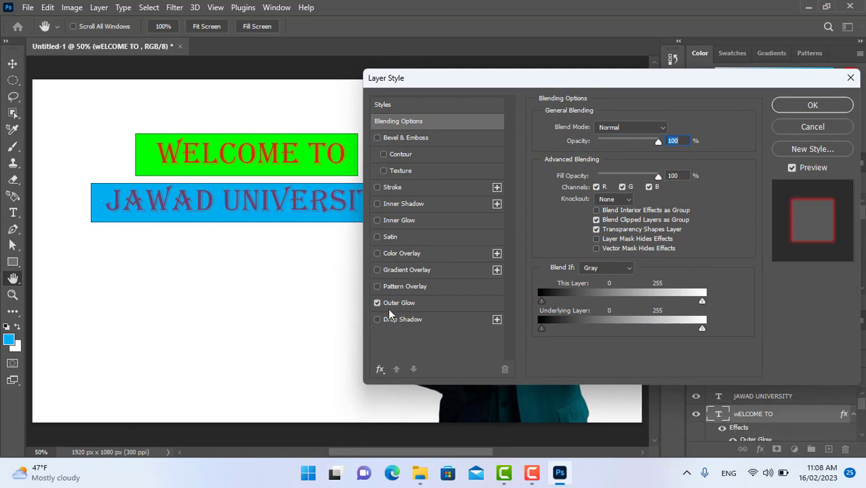
left_click(392, 319)
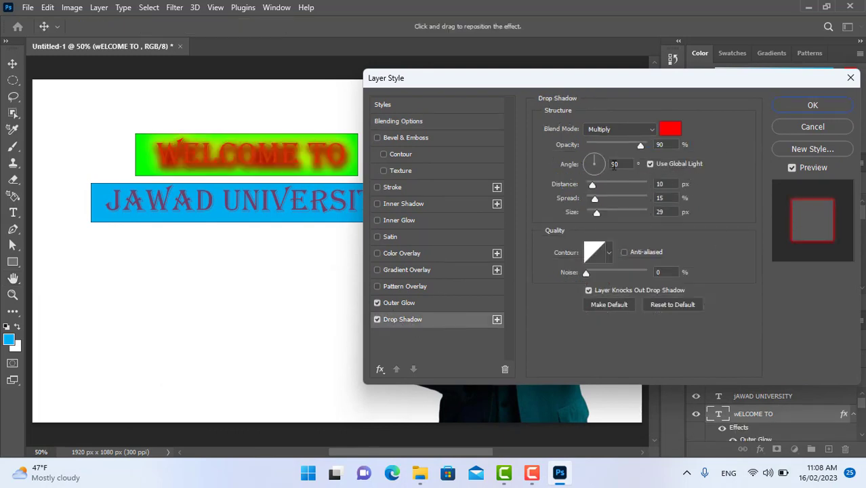
left_click_drag(591, 184, 581, 216)
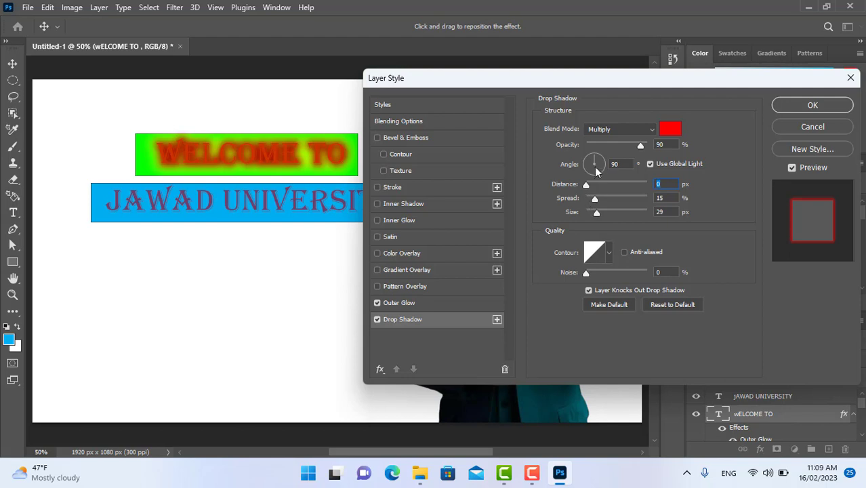
left_click_drag(593, 164, 586, 161)
Try brown, green and purple shades as the drop shadow's colour, settling on dark green 336600.
left_click(667, 130)
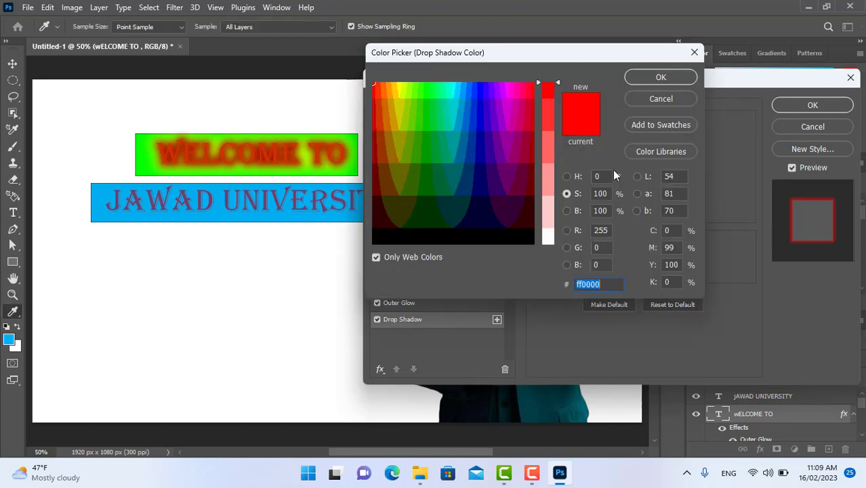
left_click(439, 179)
left_click(384, 155)
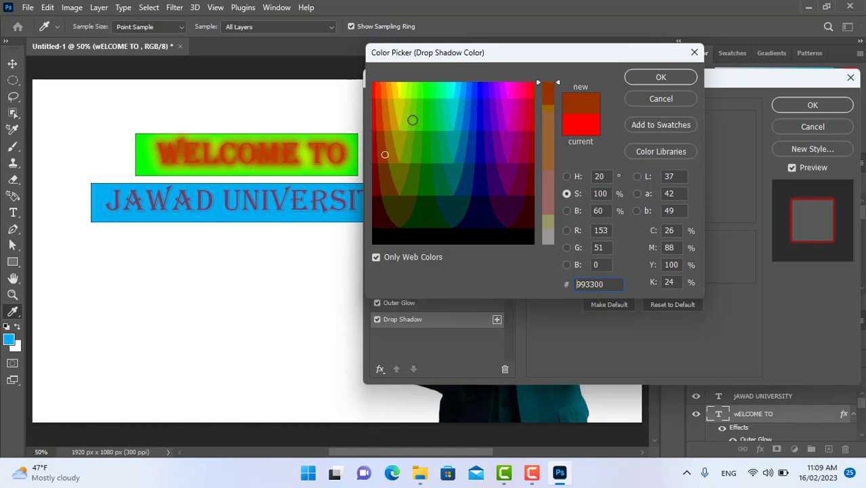
left_click(406, 154)
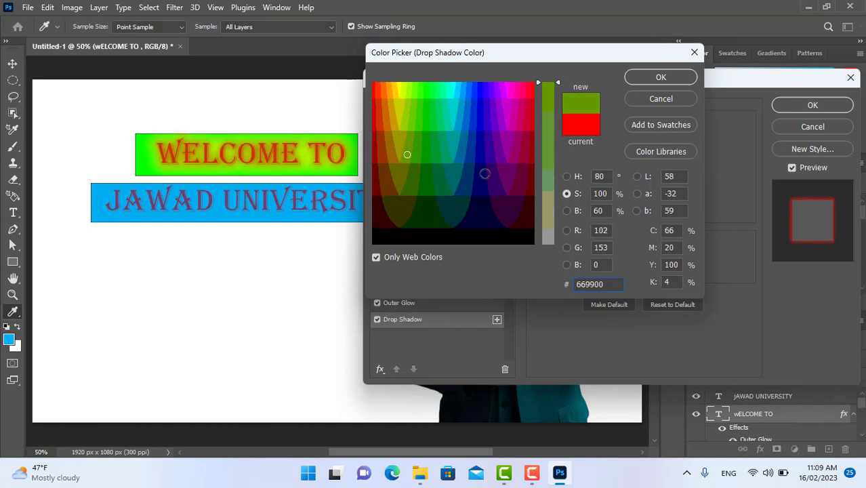
left_click(493, 179)
left_click(508, 146)
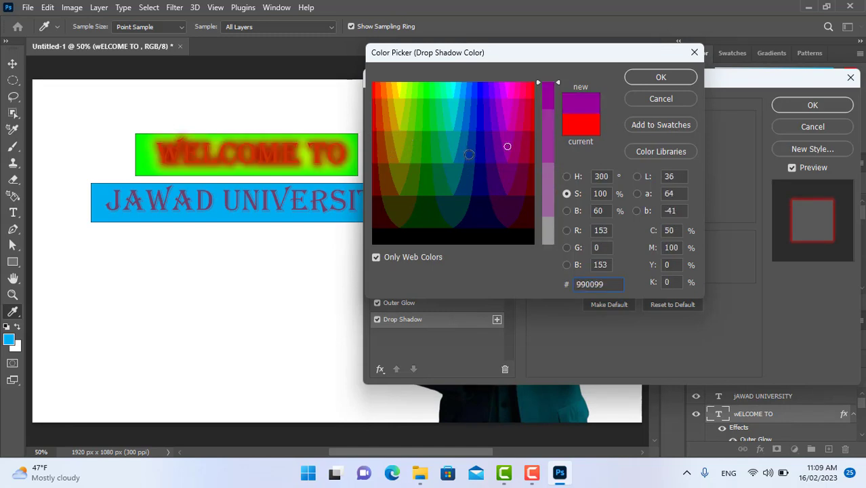
left_click(438, 142)
left_click(408, 145)
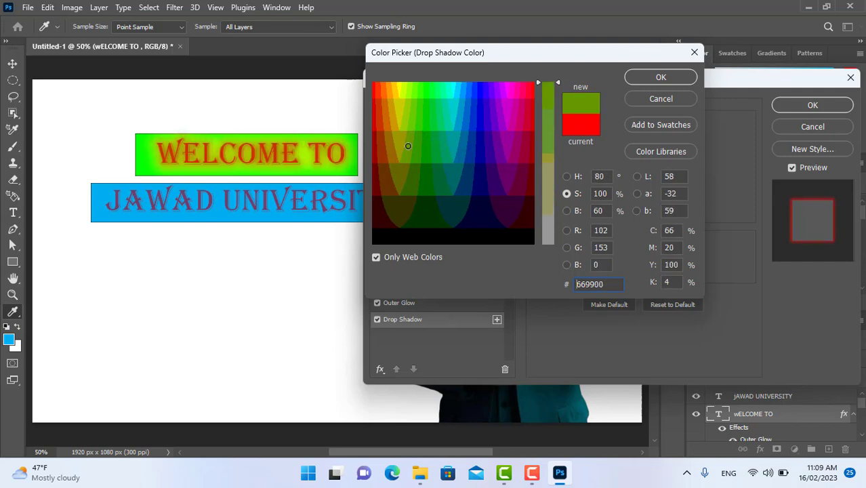
left_click(416, 177)
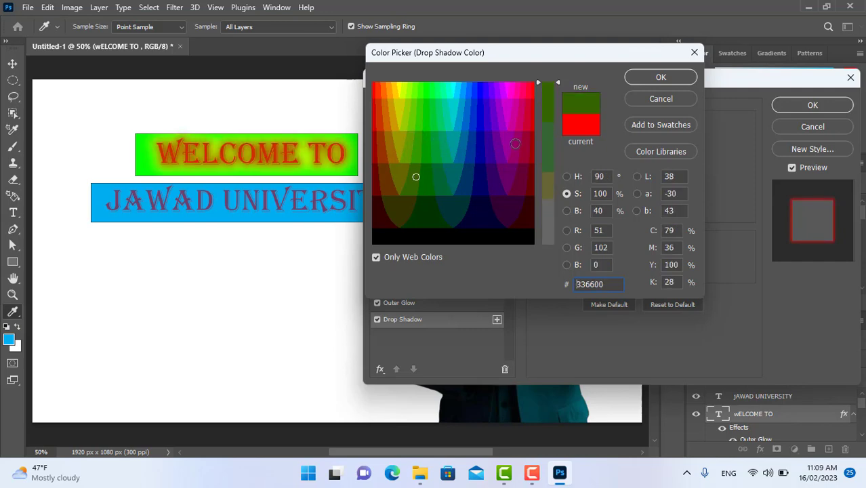
left_click(647, 79)
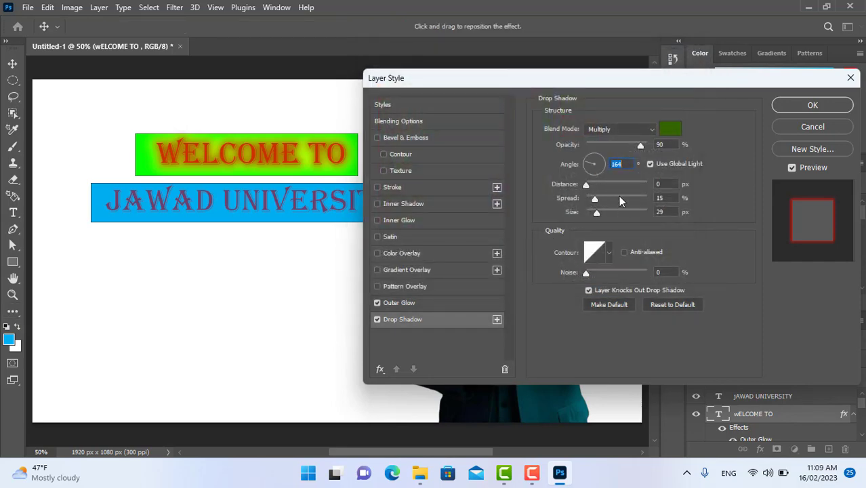
Set the drop shadow's size to 139 px, its spread to 27% and its colour to 00cc99.
mouse_move(597, 215)
left_mouse_down()
mouse_move(625, 212)
mouse_move(609, 199)
mouse_move(647, 200)
mouse_move(596, 214)
mouse_move(607, 211)
left_mouse_up()
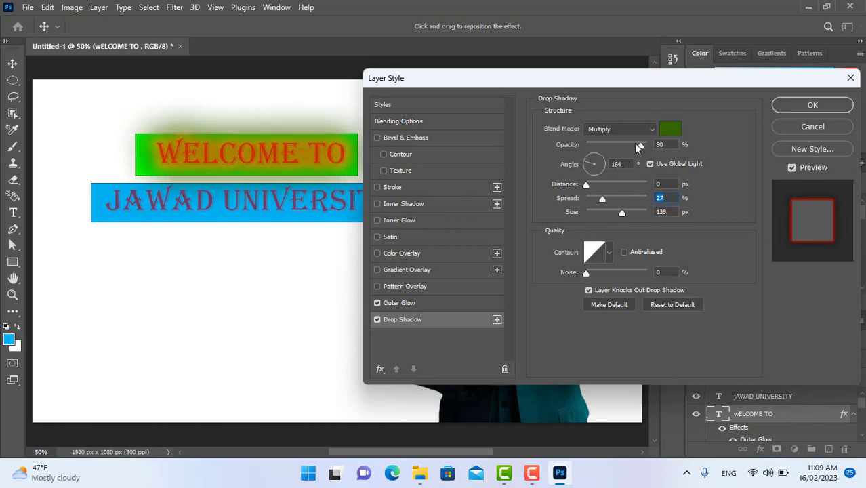
left_click(649, 129)
left_click(652, 128)
left_click(670, 129)
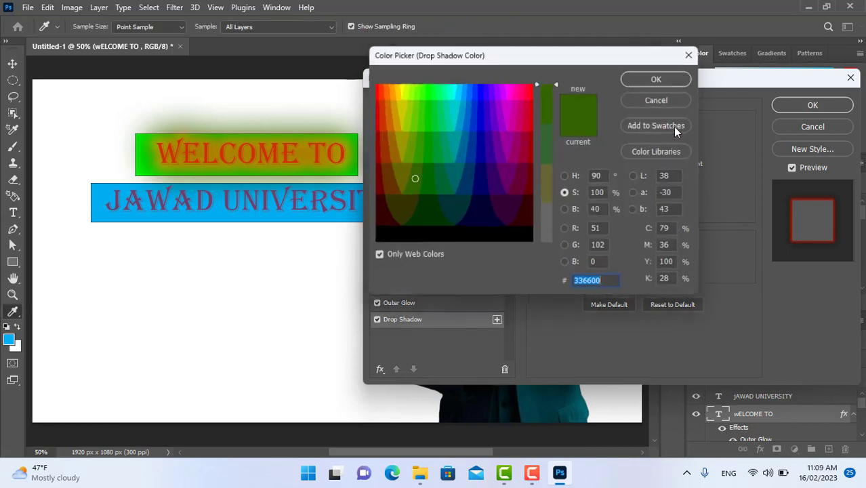
type("00cc99")
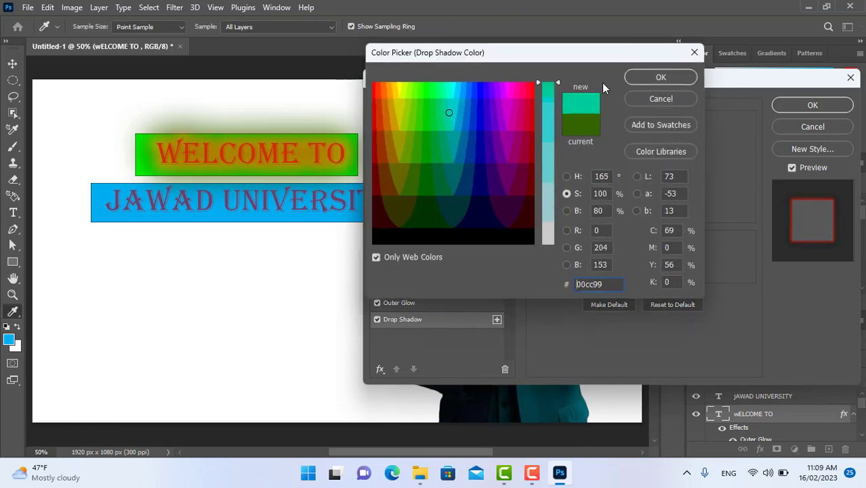
left_click(644, 78)
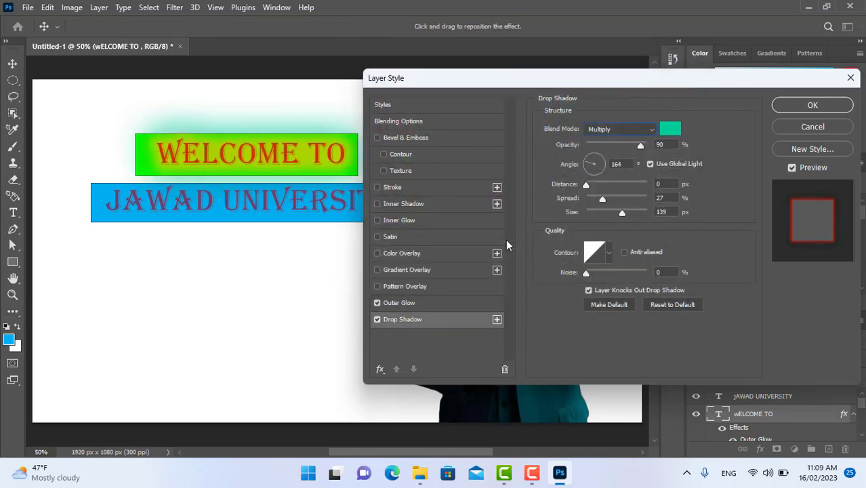
Change the drop shadow's colour to dark teal 003333 and its distance to 53 px, and apply the layer style.
left_click(670, 129)
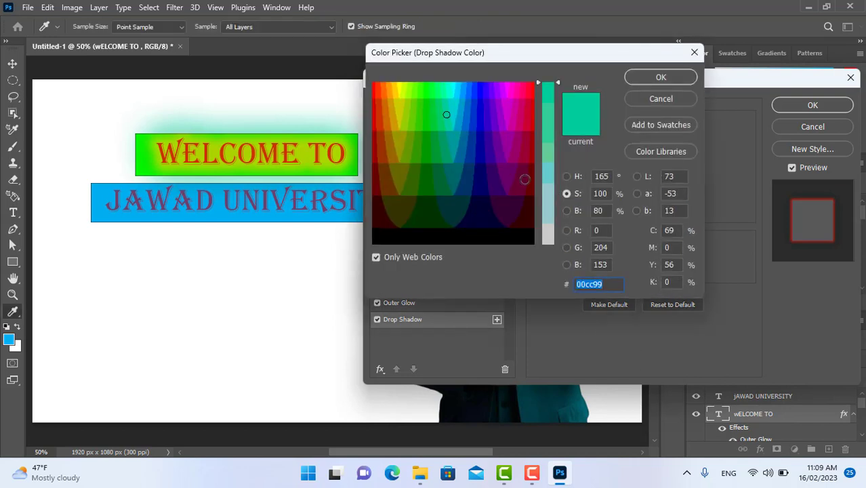
mouse_move(524, 179)
left_mouse_down()
mouse_move(527, 219)
mouse_move(442, 129)
mouse_move(423, 120)
mouse_move(401, 126)
mouse_move(403, 196)
mouse_move(468, 200)
left_mouse_up()
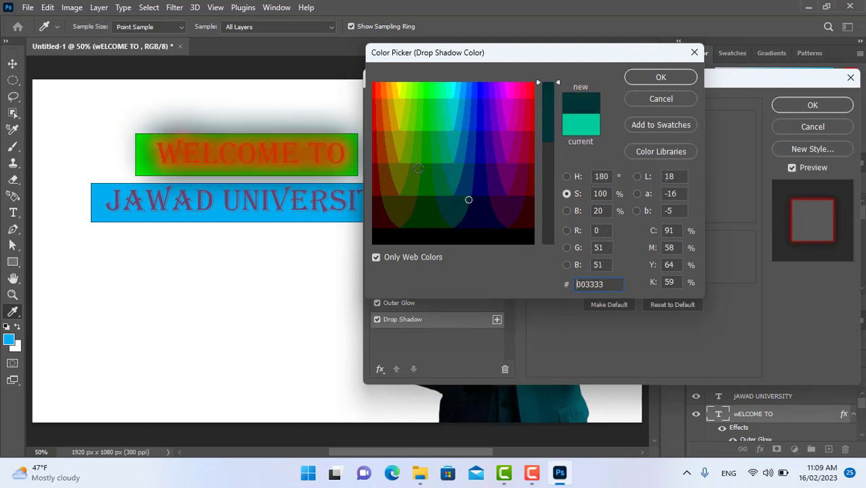
left_click(660, 77)
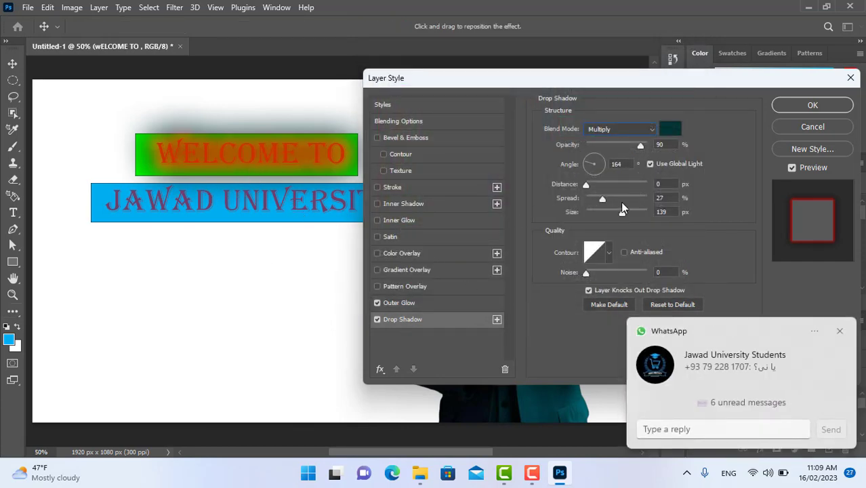
left_click_drag(585, 185, 618, 188)
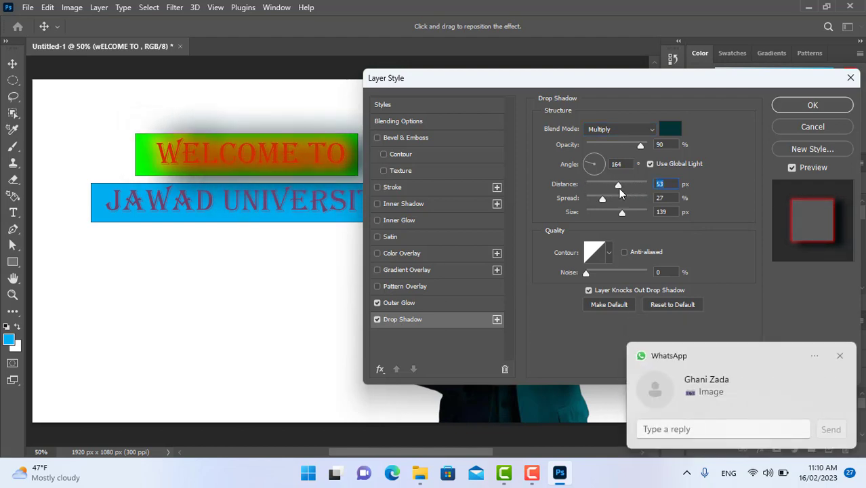
left_click(809, 105)
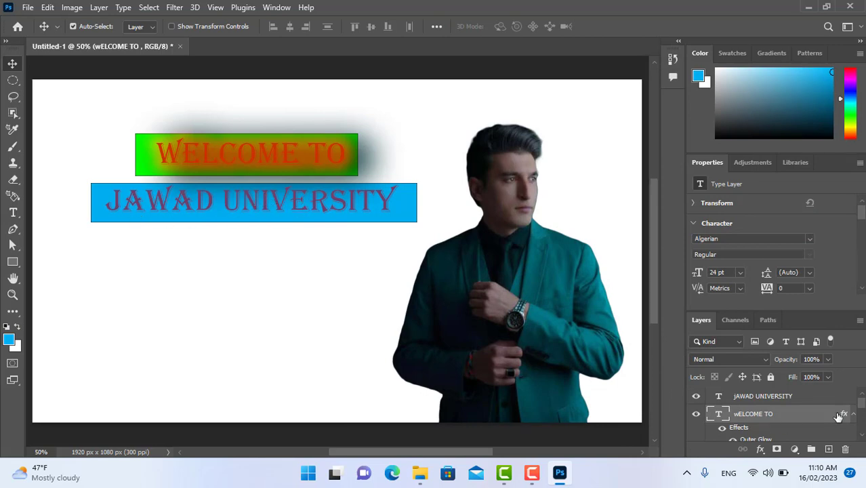
Enable Outer Glow and Drop Shadow on the "JAWAD UNIVERSITY" text layer.
scroll(860, 439, "down", 2)
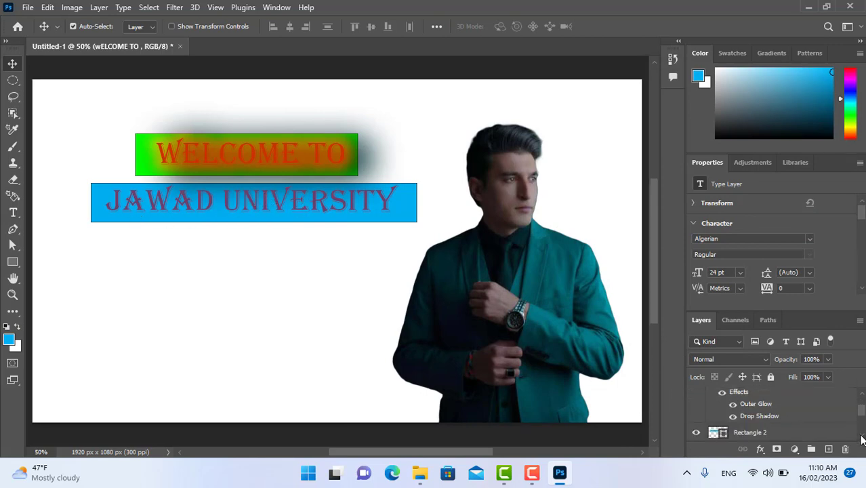
scroll(861, 439, "down", 2)
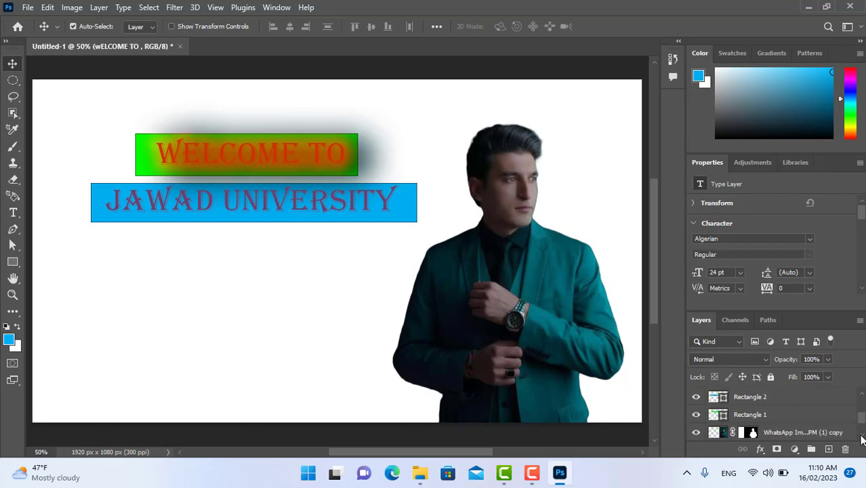
scroll(862, 421, "up", 5)
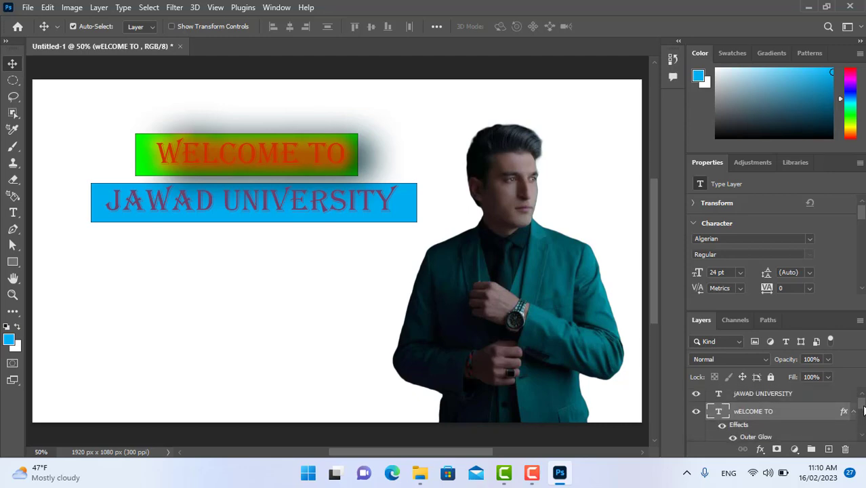
left_click(776, 398)
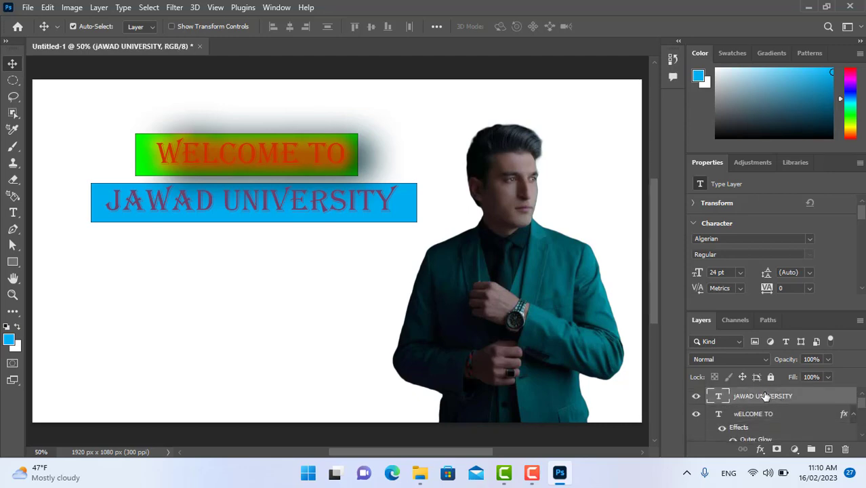
right_click(708, 396)
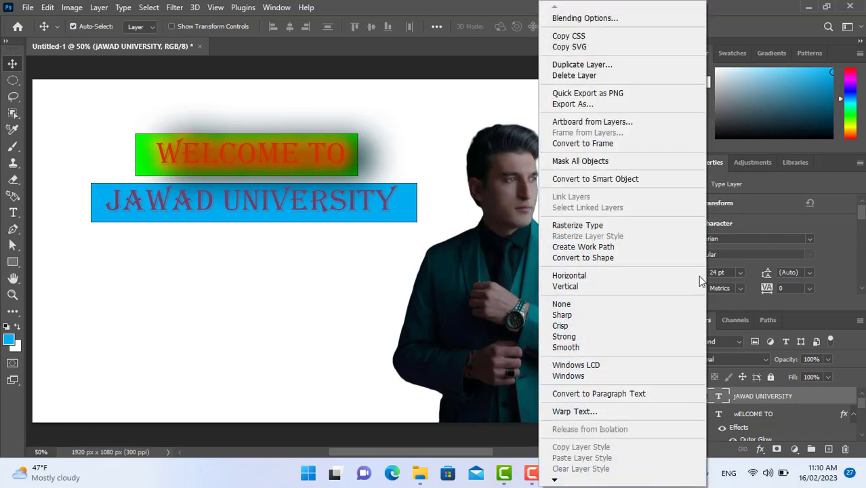
left_click(563, 21)
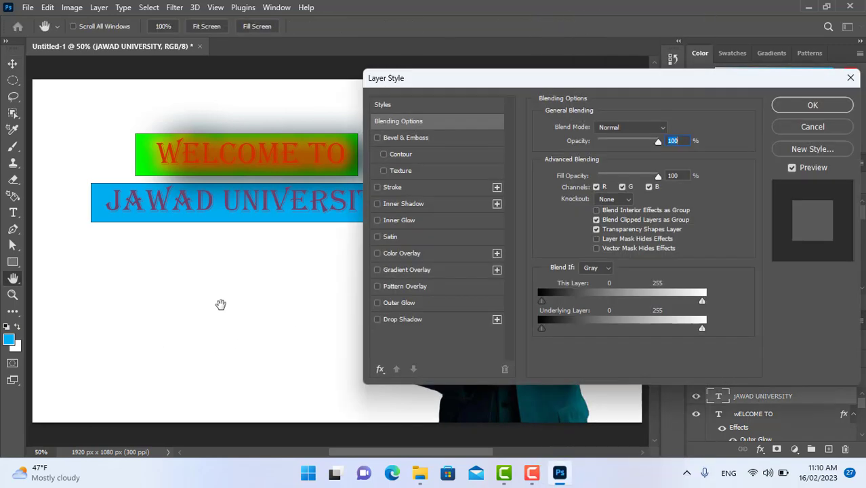
left_click(399, 303)
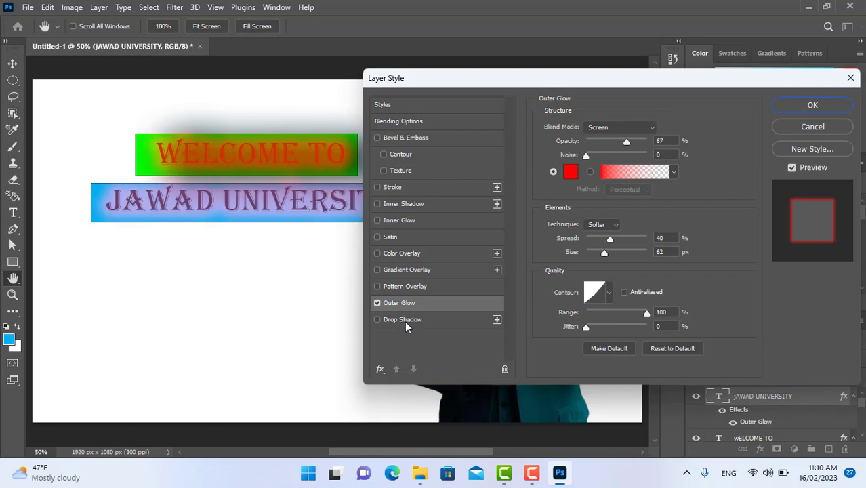
left_click(399, 320)
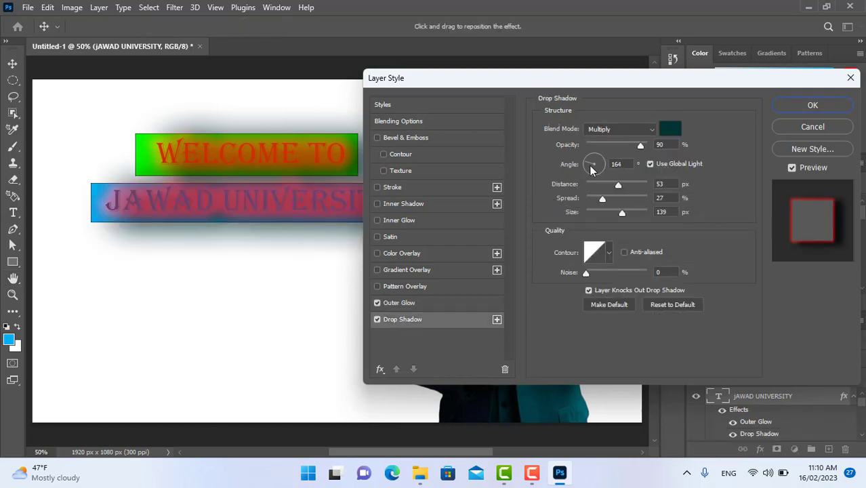
Set the "JAWAD UNIVERSITY" drop shadow's angle to 108° and its colour to yellow cccc00, and apply the layer style.
mouse_move(587, 168)
left_mouse_down()
mouse_move(592, 163)
mouse_move(588, 175)
left_mouse_up()
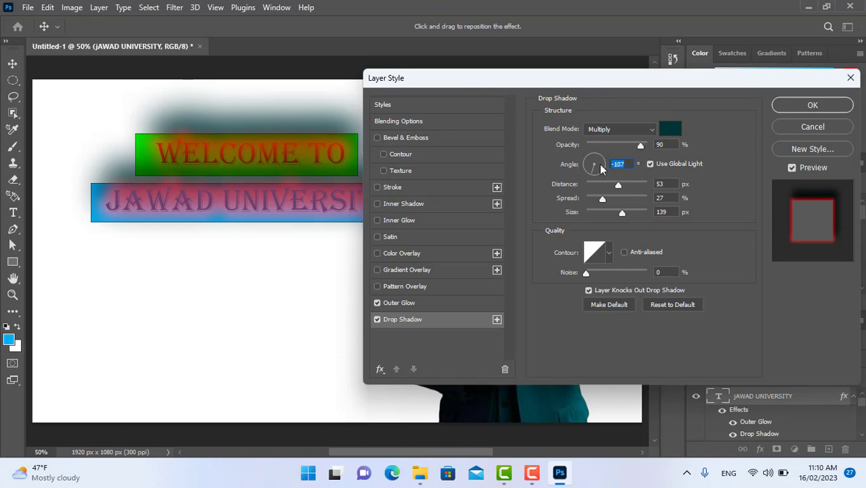
left_click(589, 163)
left_click(588, 150)
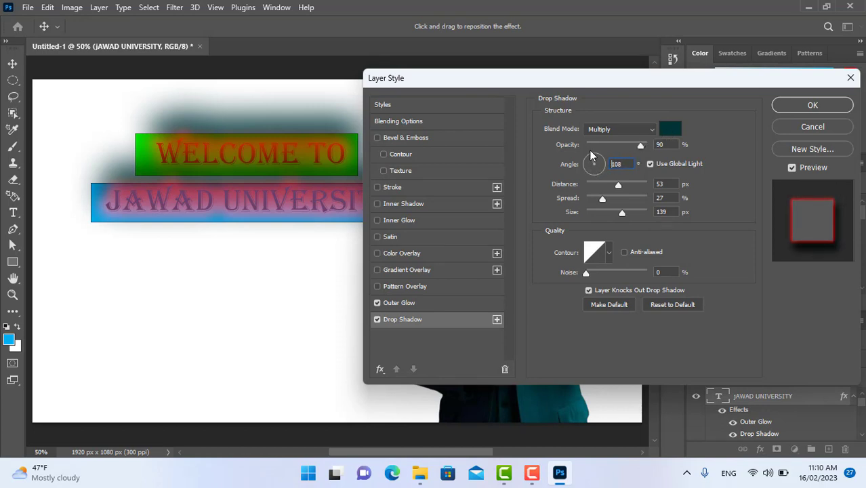
left_click(660, 130)
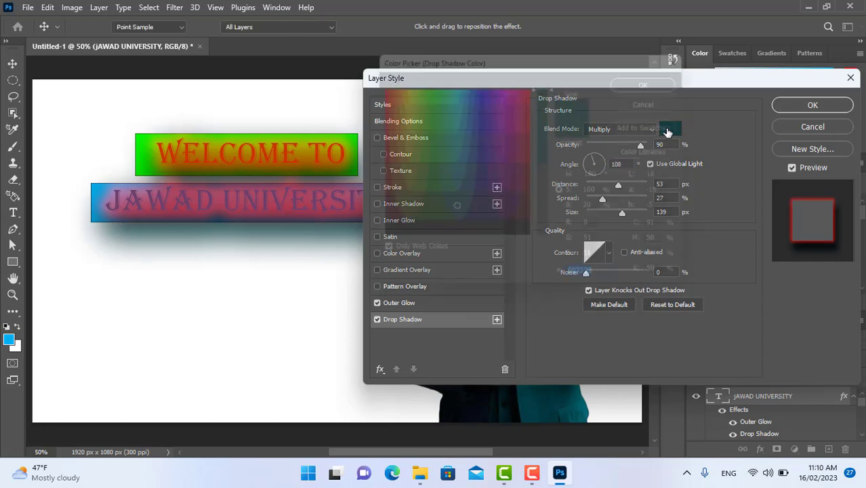
left_click(399, 128)
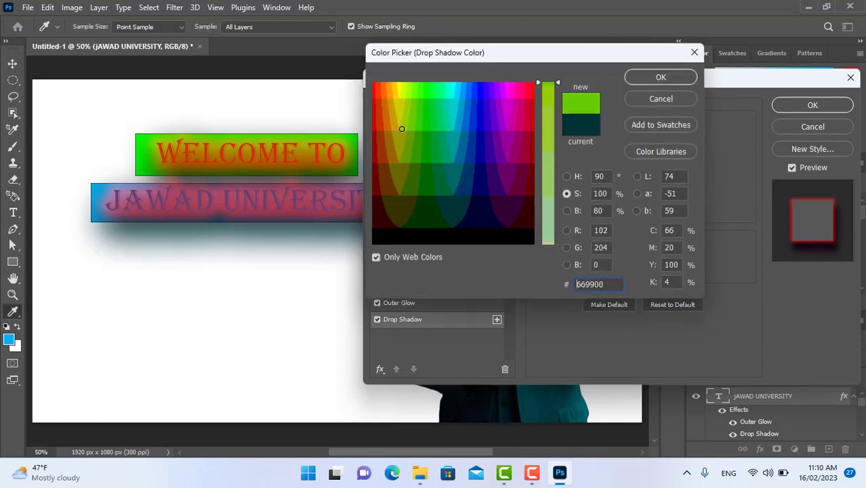
left_click(650, 78)
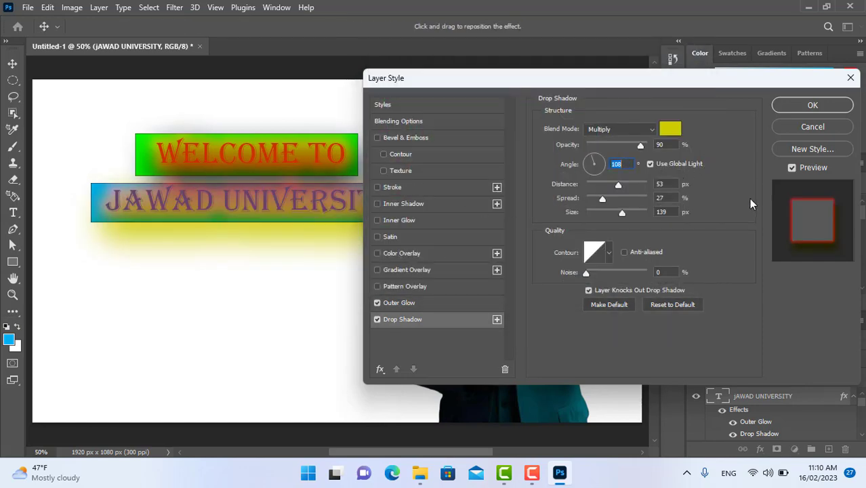
left_click(811, 106)
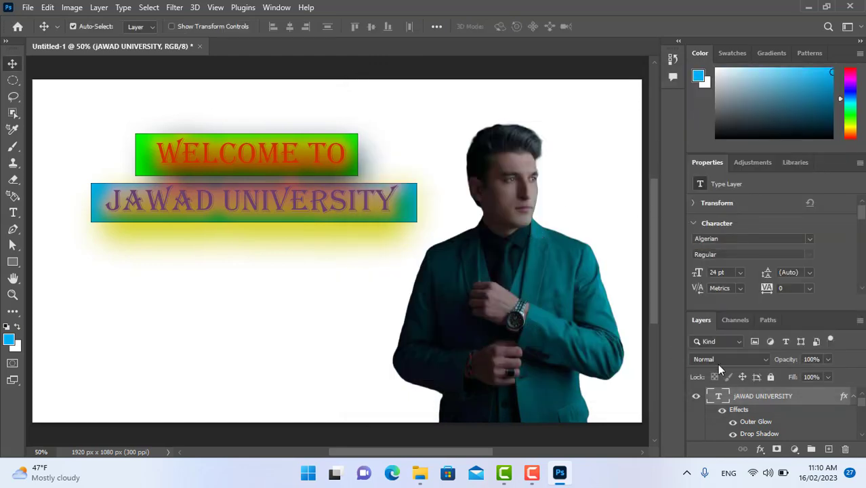
Enable Outer Glow and Drop Shadow on the cut-out man's masked copy layer.
left_click(862, 434)
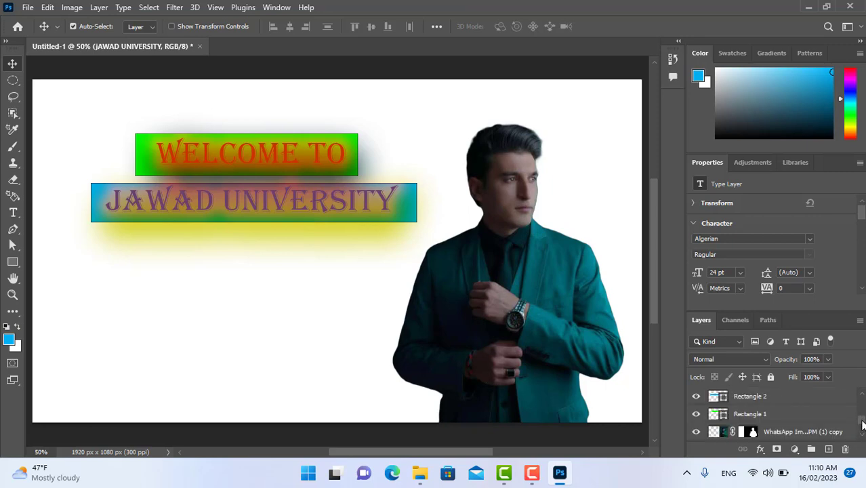
left_click(862, 398)
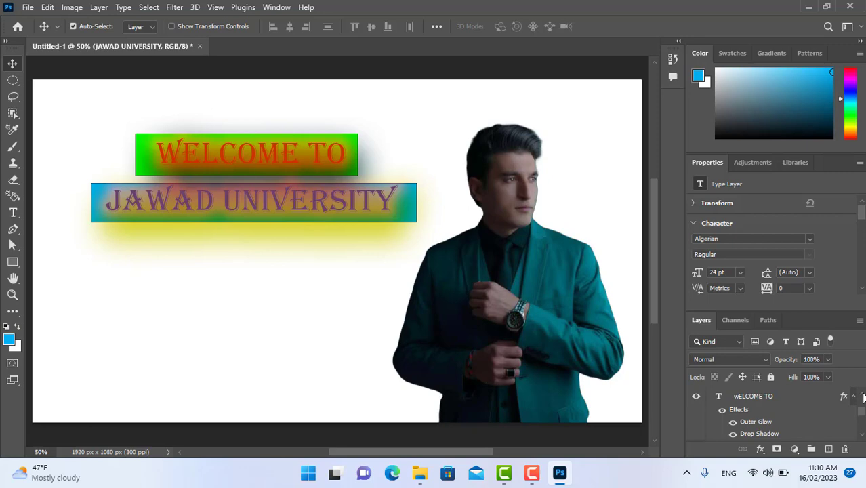
left_click(861, 438)
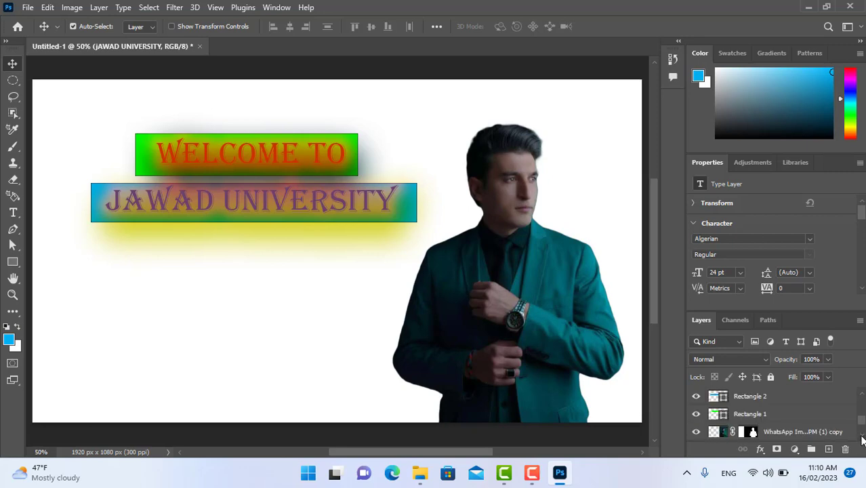
left_click(861, 437)
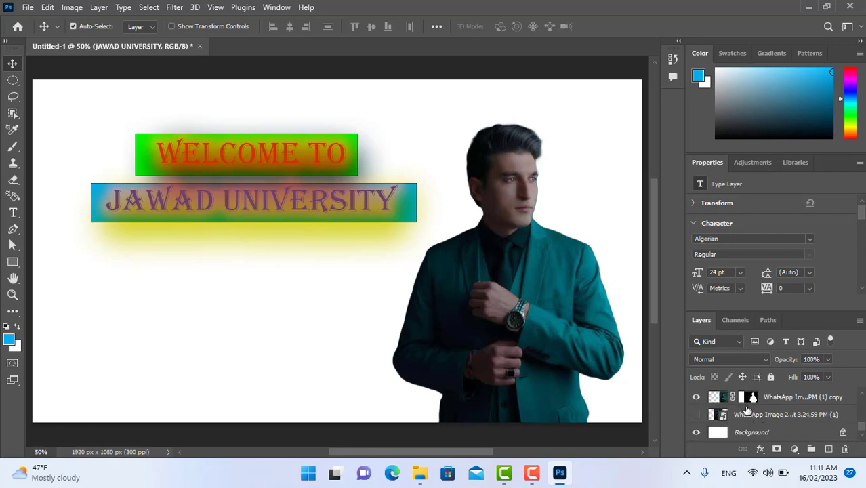
left_click(722, 400)
right_click(723, 400)
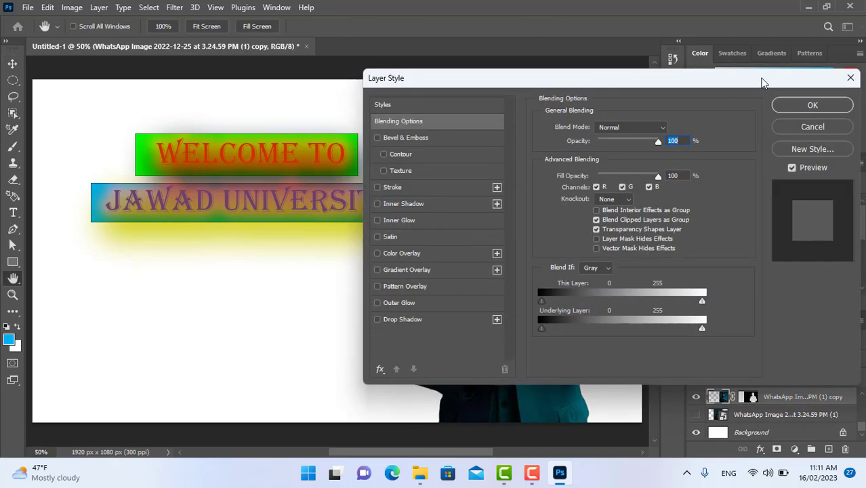
left_click_drag(761, 81, 515, 72)
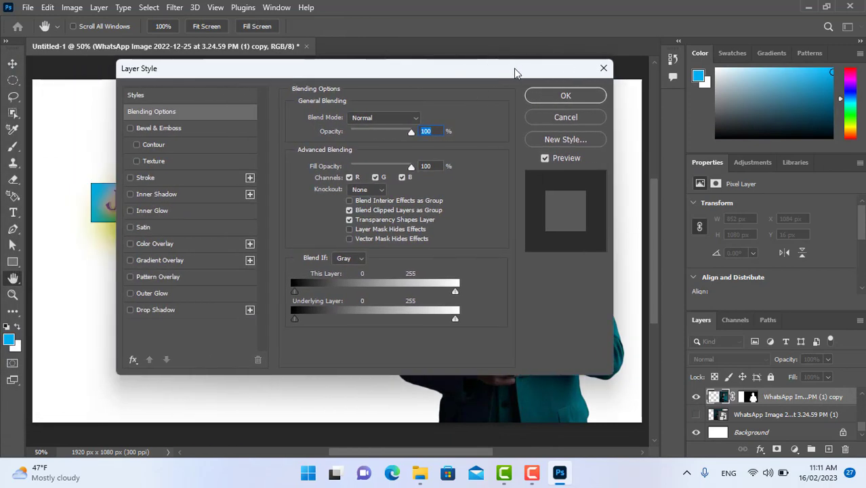
left_click(154, 292)
left_click(167, 309)
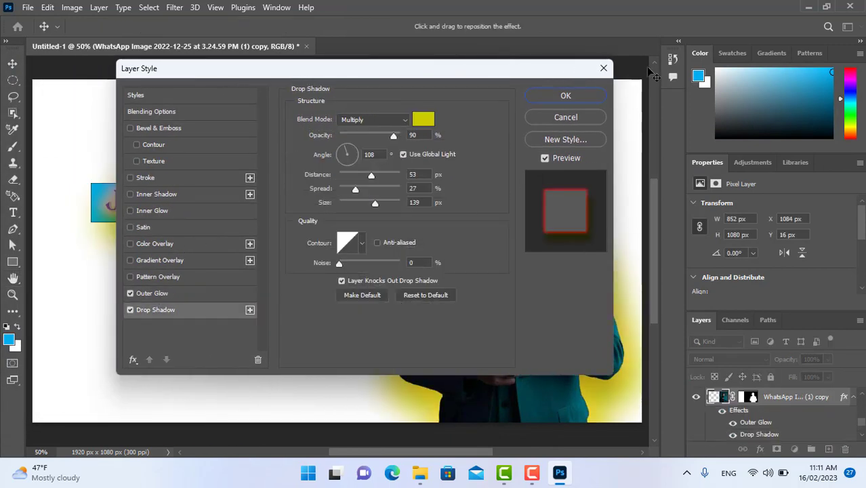
Change the colour of the man's drop shadow to dark red 990000.
left_click_drag(537, 74, 345, 65)
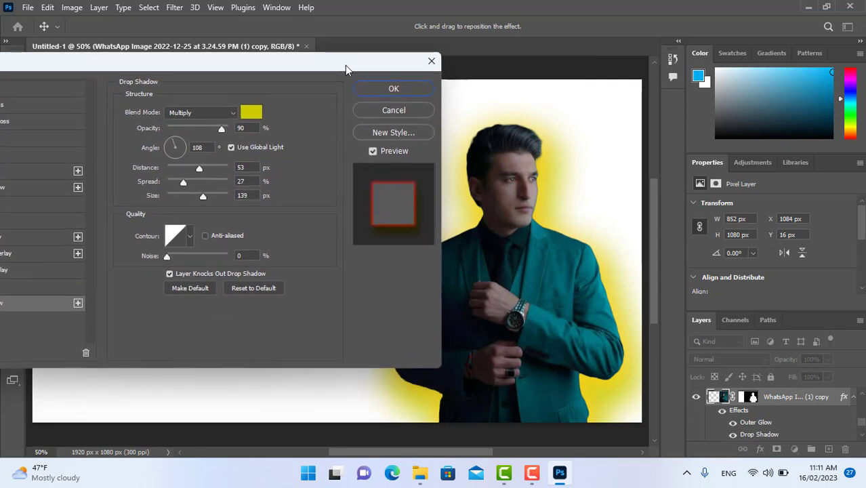
left_click(246, 111)
mouse_move(524, 131)
left_mouse_down()
mouse_move(527, 122)
mouse_move(529, 206)
mouse_move(401, 179)
mouse_move(377, 193)
mouse_move(371, 133)
left_mouse_up()
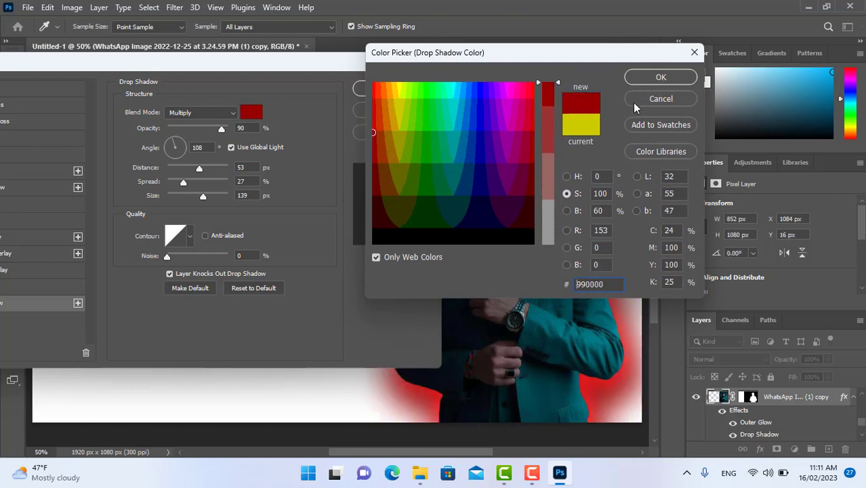
left_click(638, 81)
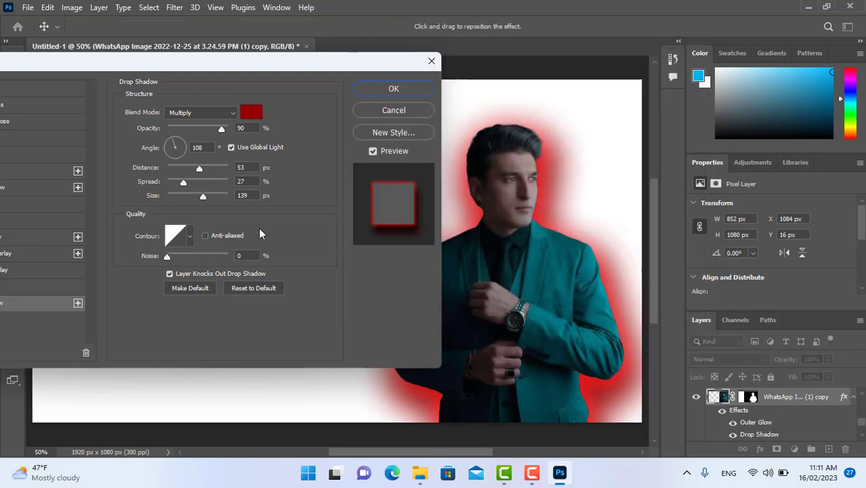
Set the man's drop shadow to a distance of 21 px, a spread of 13% and a size of 103 px.
left_click_drag(199, 169, 162, 183)
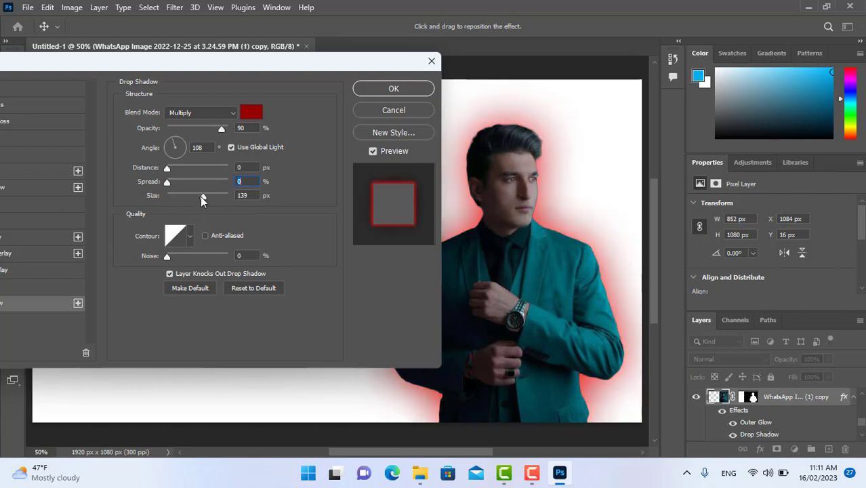
left_click_drag(199, 197, 181, 167)
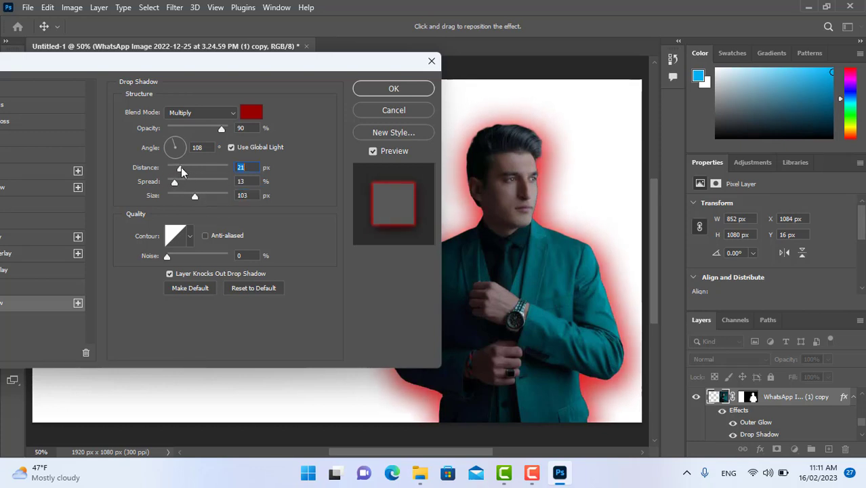
left_click(177, 143)
left_click_drag(179, 145, 174, 145)
mouse_move(166, 258)
left_mouse_down()
mouse_move(229, 253)
mouse_move(165, 255)
left_mouse_up()
Raise the opacity of the man's outer glow to 100%, keeping its noise at 0%.
left_click_drag(197, 75, 271, 61)
left_click(46, 274)
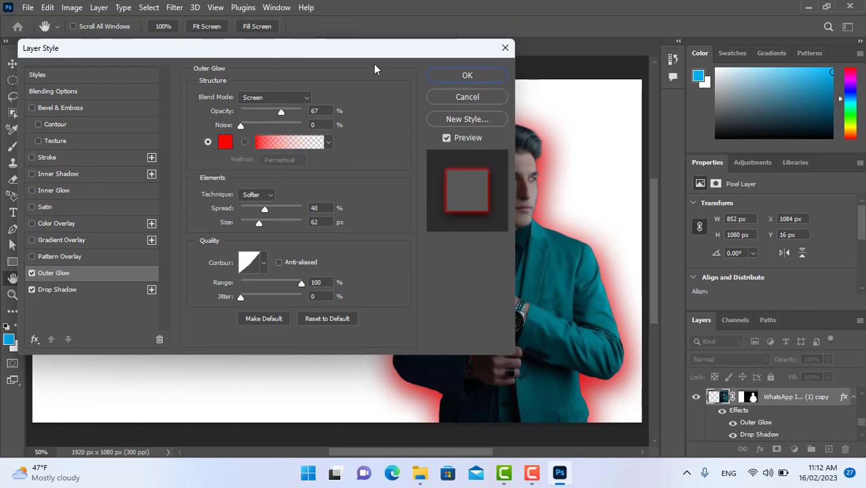
left_click_drag(375, 65, 264, 88)
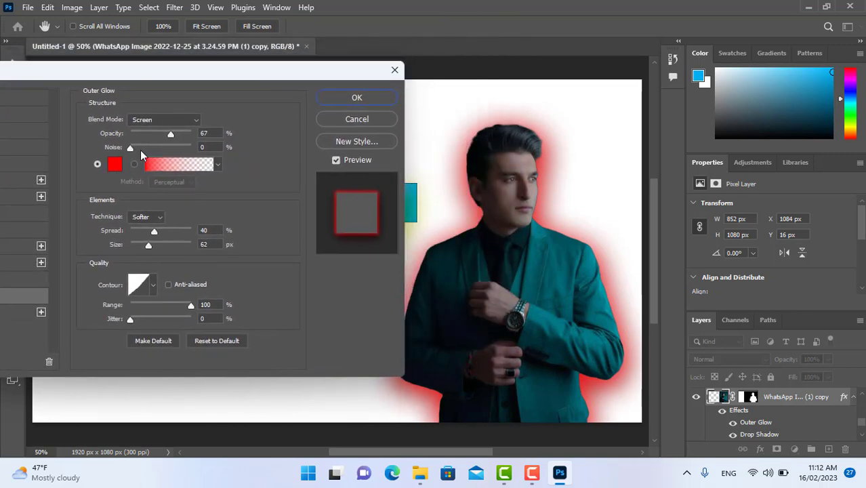
left_click_drag(171, 135, 201, 144)
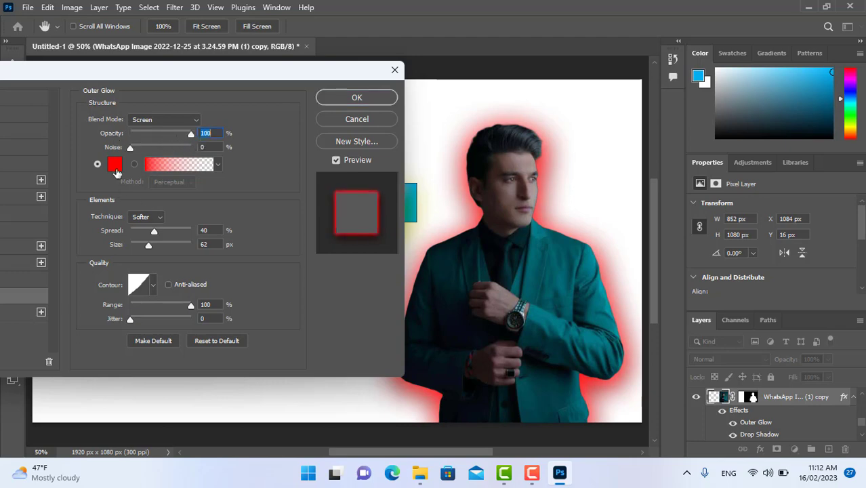
mouse_move(130, 149)
left_mouse_down()
mouse_move(202, 152)
mouse_move(118, 155)
left_mouse_up()
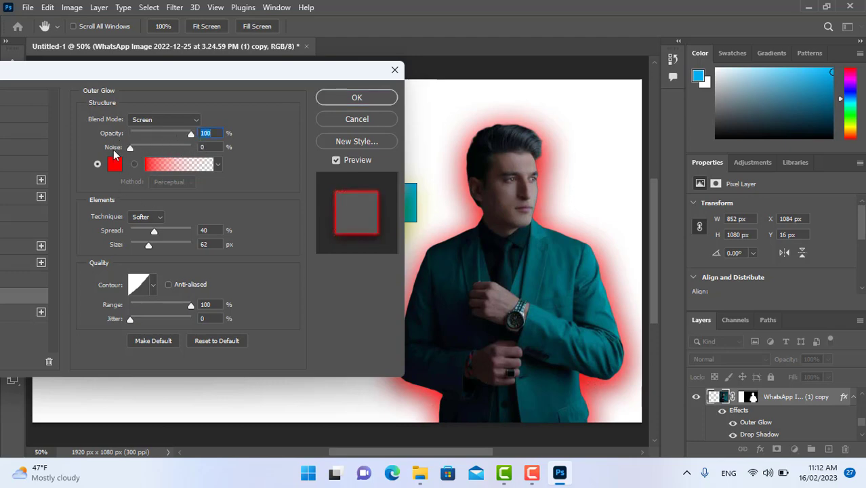
Switch the man's outer glow to a gradient fill with its starting colour stop set to dark red 330000.
left_click(157, 166)
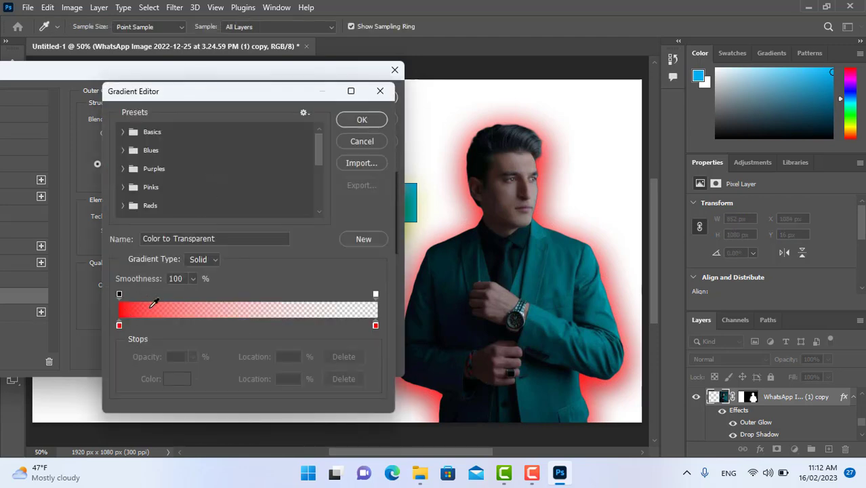
double_click(119, 326)
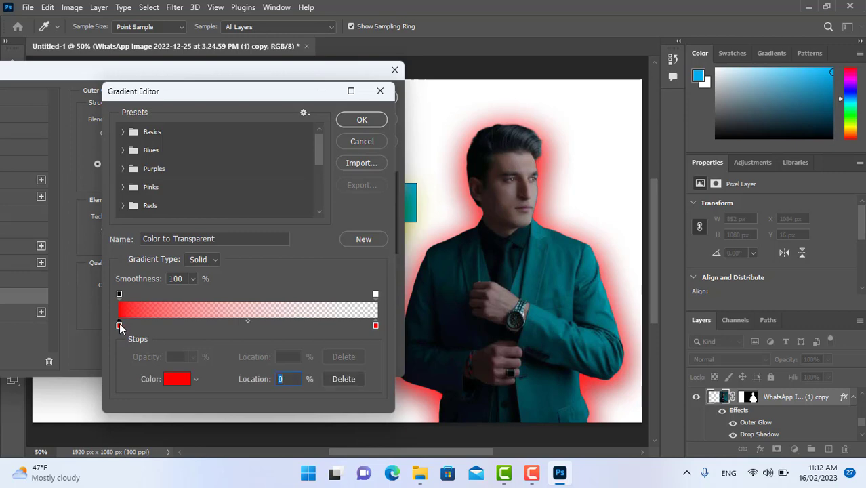
left_click(429, 157)
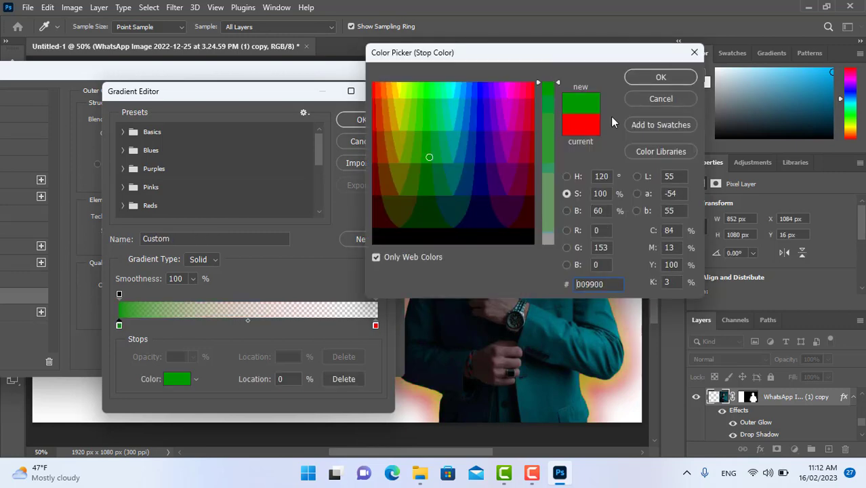
left_click(376, 216)
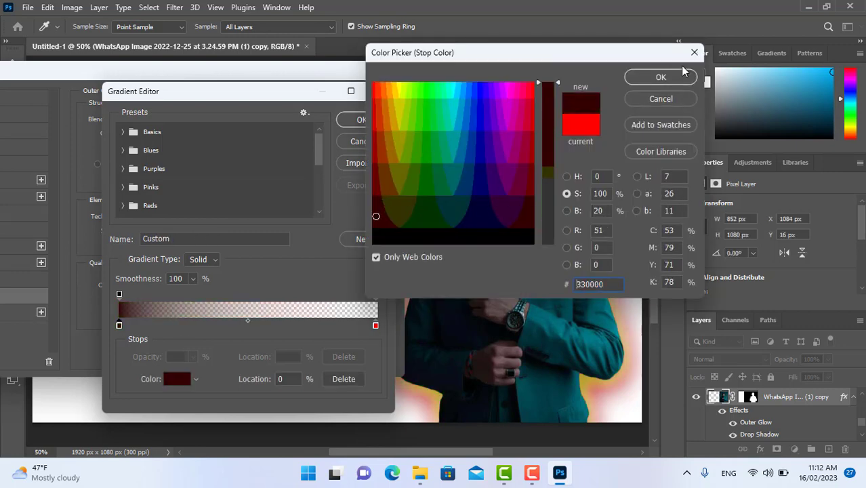
left_click(661, 79)
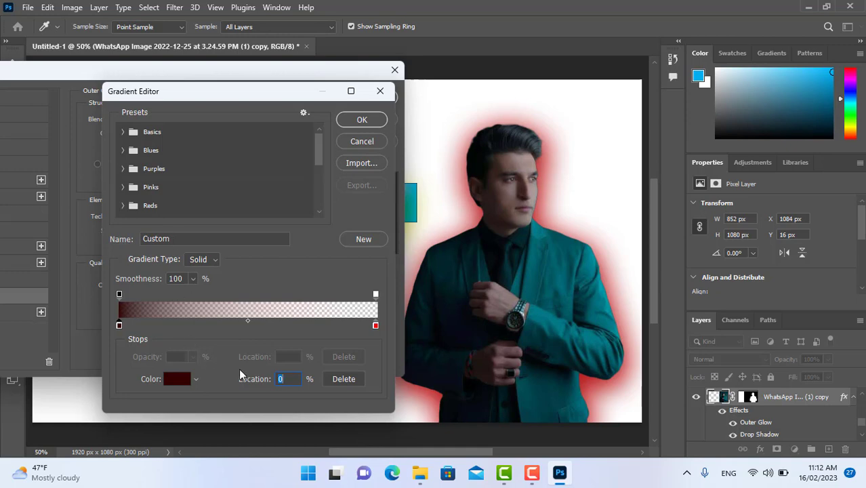
left_click(361, 120)
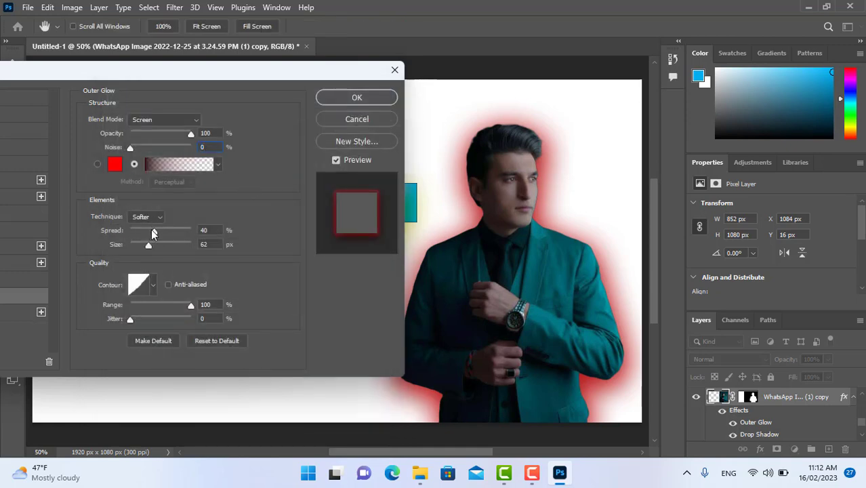
Set the spread of the man's outer glow to 80%, adjust its range and apply the layer style.
left_click_drag(153, 233, 180, 233)
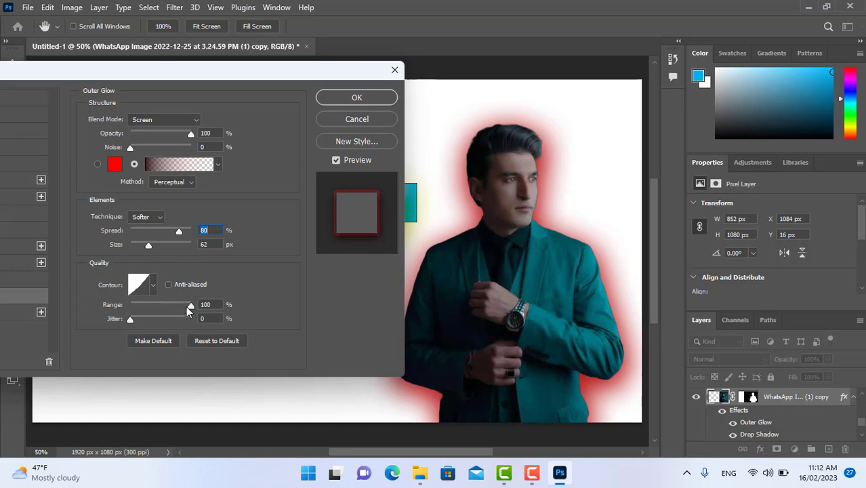
left_click_drag(189, 304, 117, 306)
left_click(357, 97)
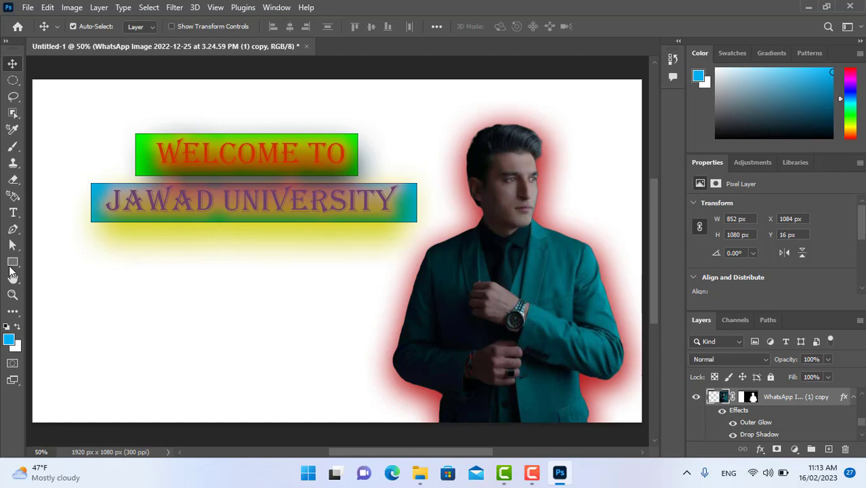
Activate the Gradient tool and open its current gradient for editing.
left_click(19, 318)
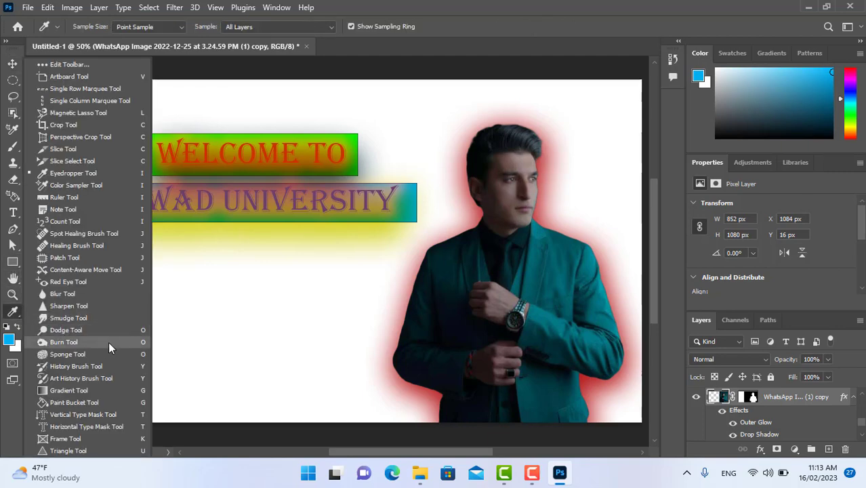
left_click(68, 390)
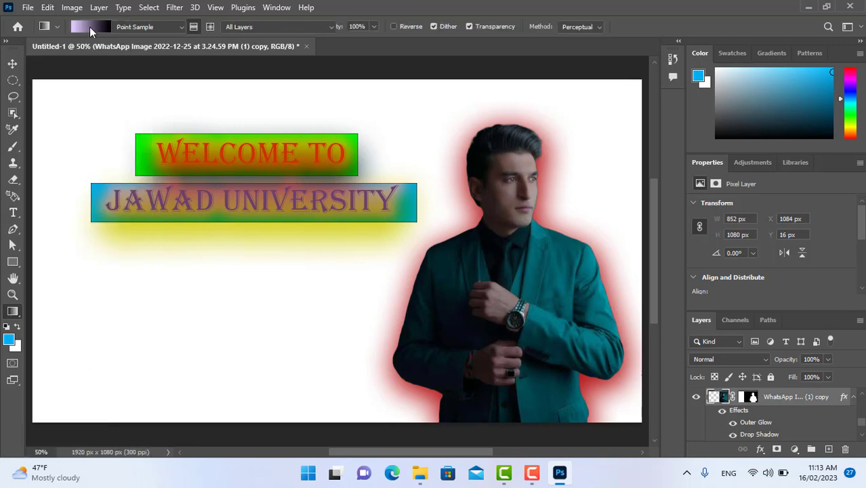
left_click(89, 26)
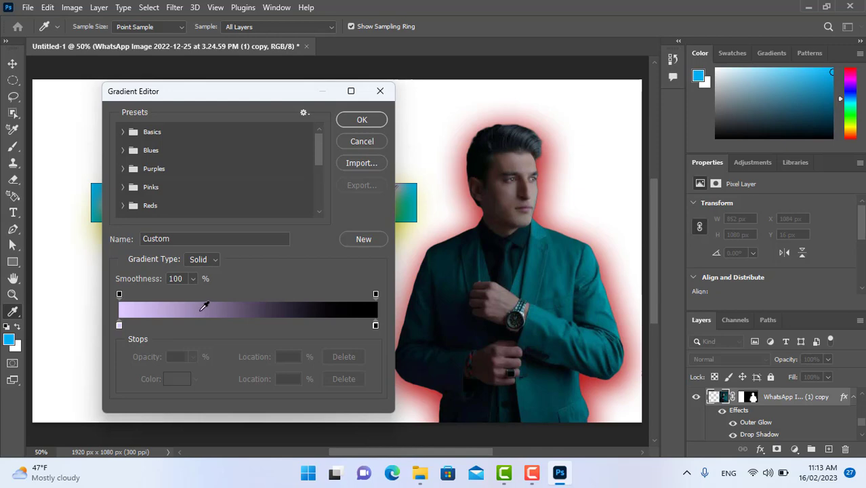
Change the gradient's starting colour stop to dark grey 333333.
double_click(119, 325)
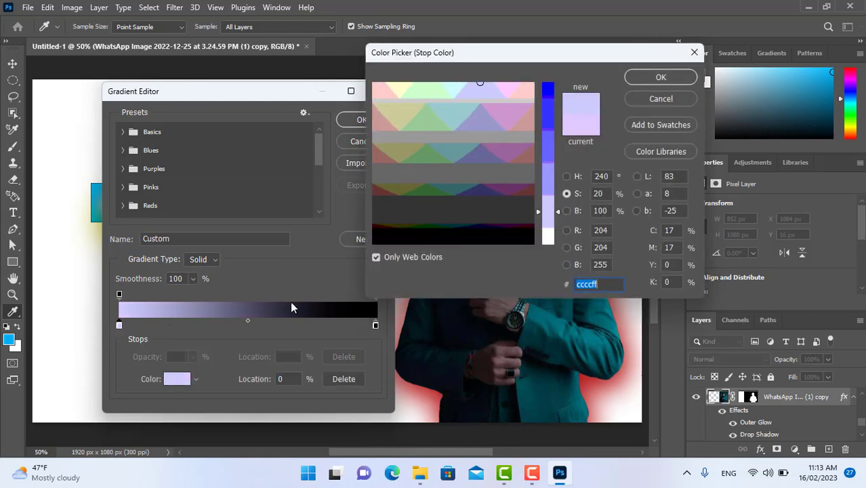
mouse_move(515, 194)
left_mouse_down()
mouse_move(455, 184)
mouse_move(455, 170)
mouse_move(405, 212)
left_mouse_up()
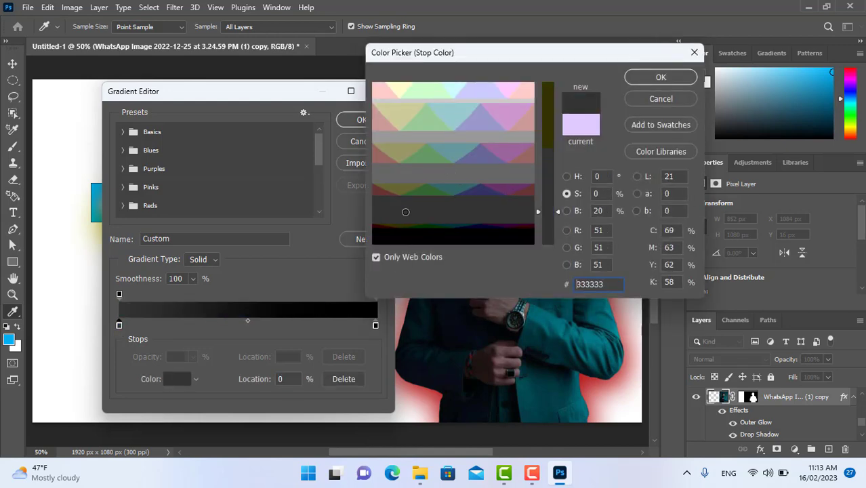
left_click(657, 81)
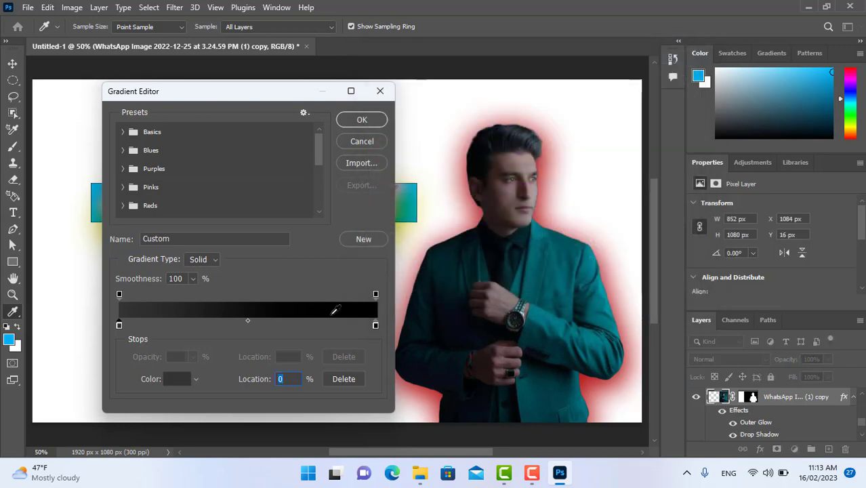
Load the Pink_17 preset from the Pinks group as the tool's gradient.
left_click(123, 187)
left_click(266, 210)
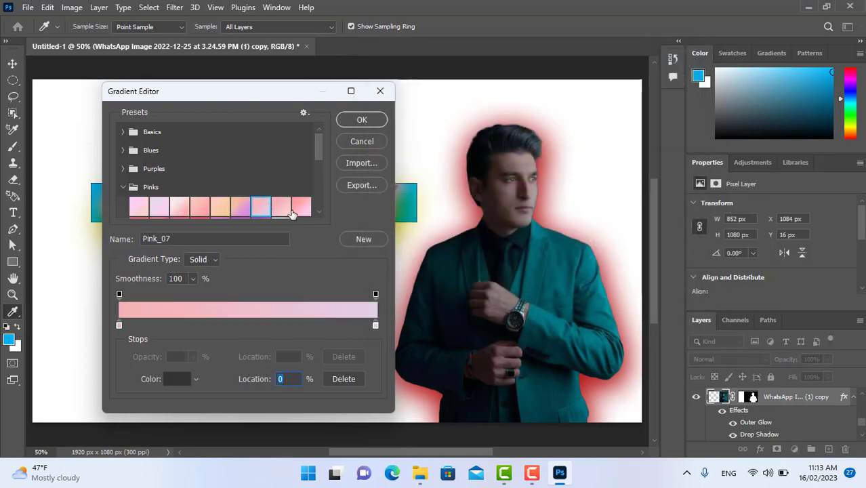
left_click(300, 207)
mouse_move(322, 151)
left_mouse_down()
mouse_move(322, 184)
mouse_move(318, 161)
left_mouse_up()
left_click(281, 176)
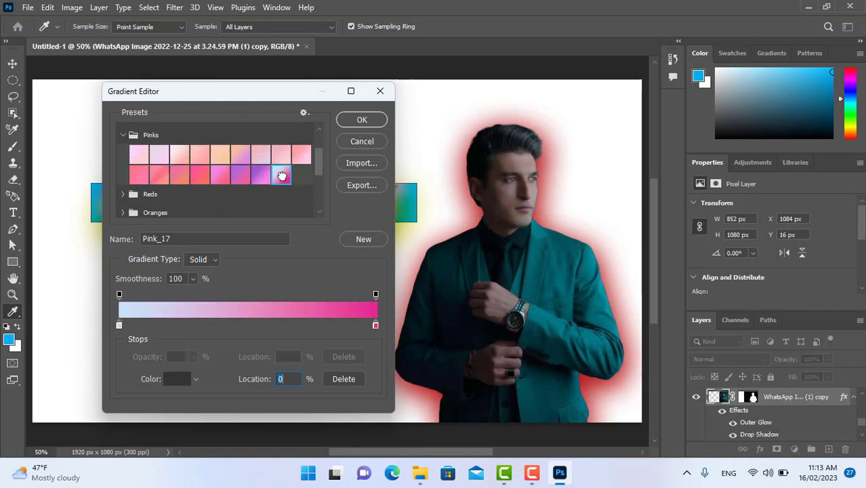
left_click(372, 122)
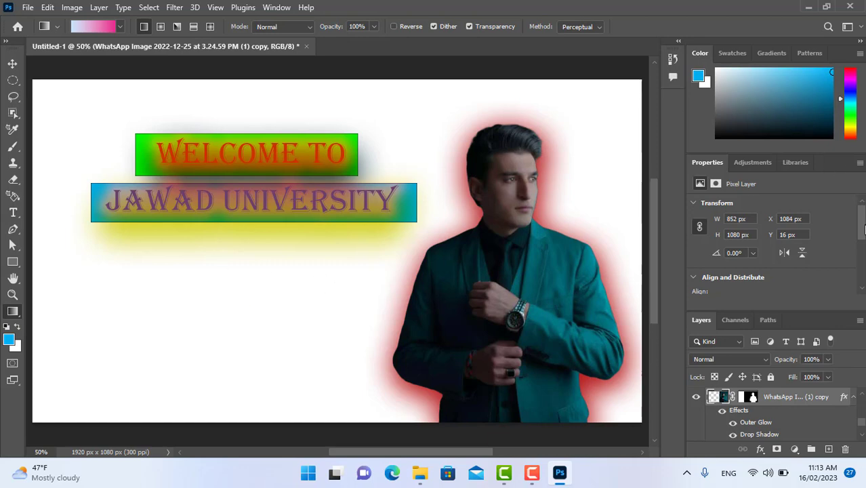
Unlock the Background layer so it becomes a regular editable layer.
left_click_drag(862, 226, 863, 235)
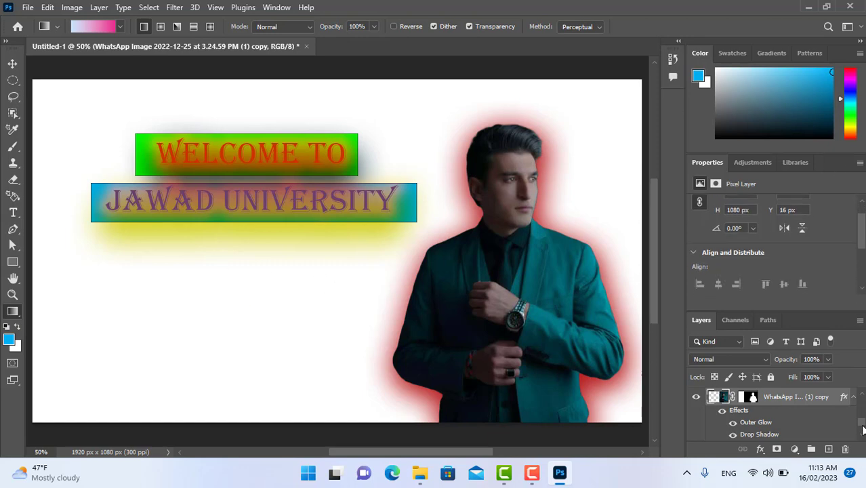
scroll(864, 439, "down", 2)
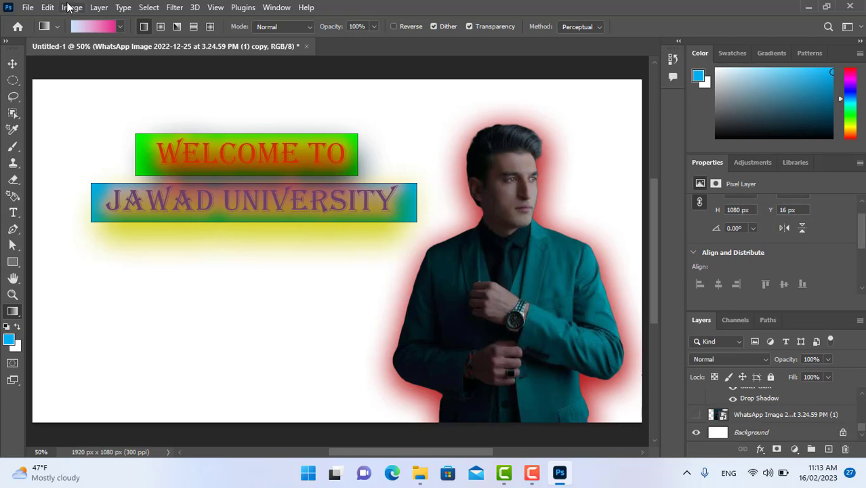
left_click(843, 432)
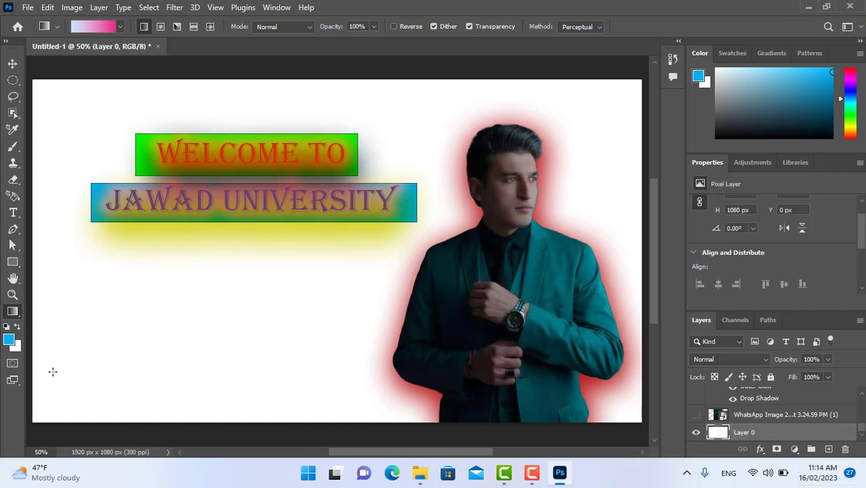
Fill the background layer with the pink gradient in linear style in both diagonal directions, then in radial style from the lower-left area.
left_click_drag(53, 371, 572, 156)
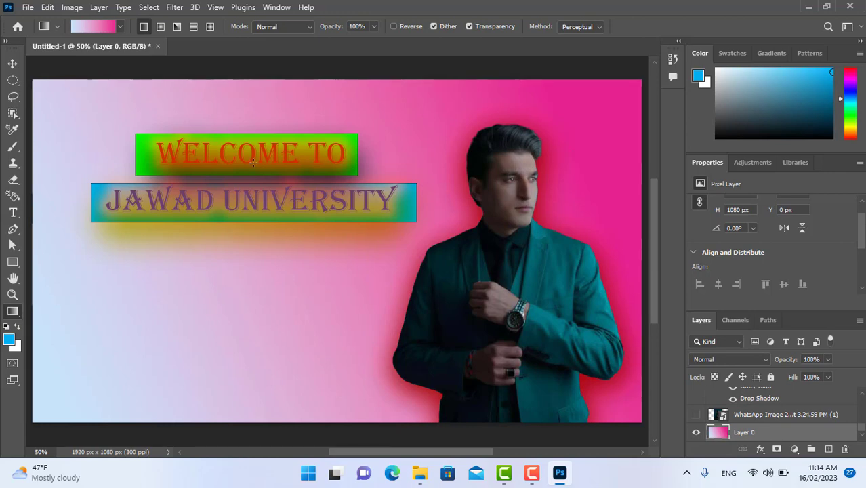
left_click_drag(597, 114, 134, 288)
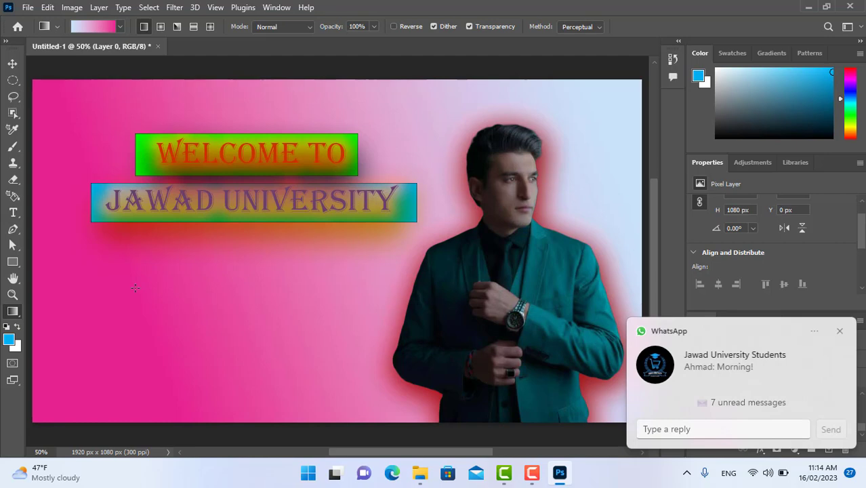
left_click(161, 29)
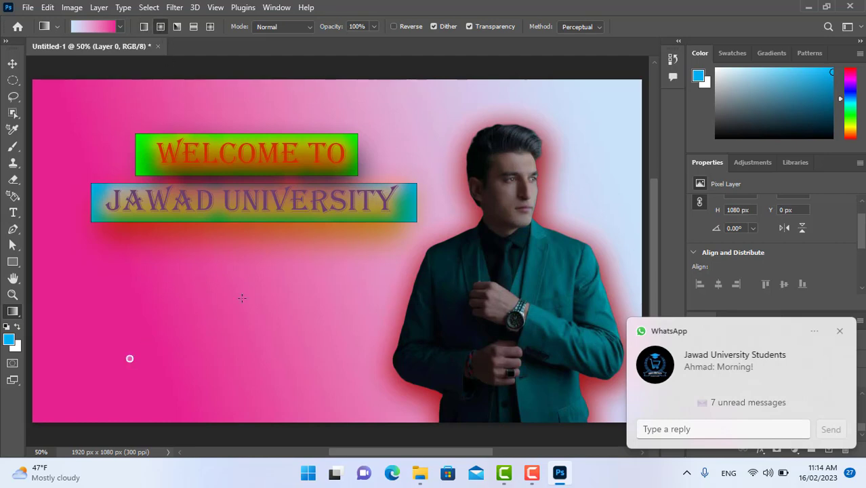
left_click_drag(129, 357, 298, 278)
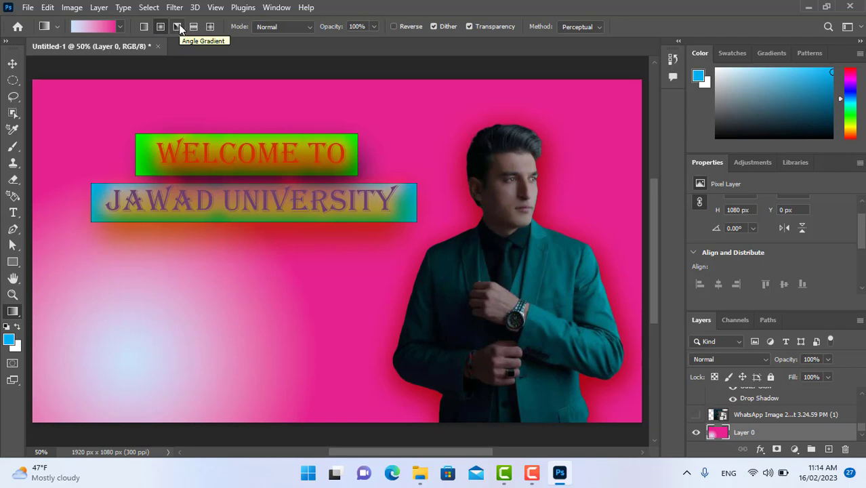
Redraw the pink background gradient in the angle, reflected and diamond styles in turn.
left_click(178, 27)
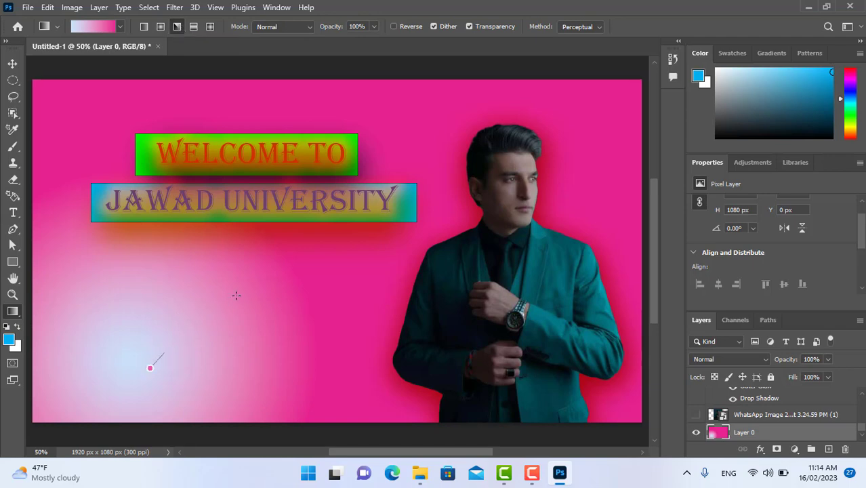
left_click_drag(236, 296, 248, 288)
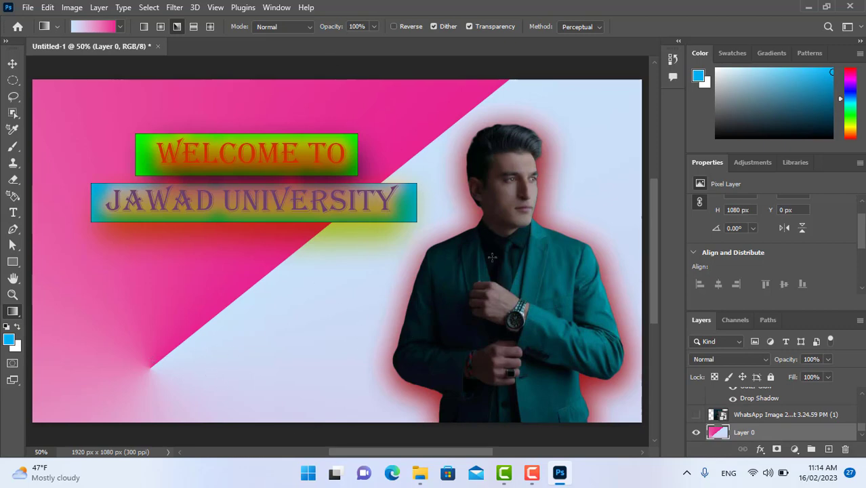
left_click(194, 27)
left_click_drag(166, 297, 359, 260)
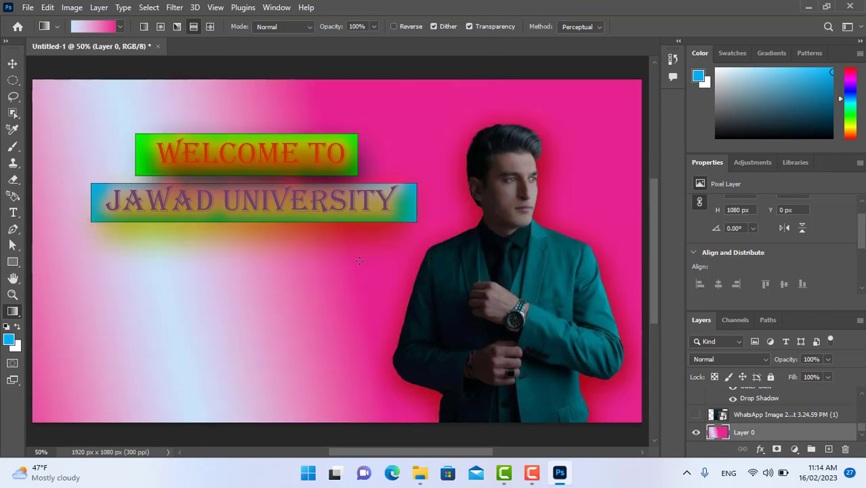
left_click(211, 29)
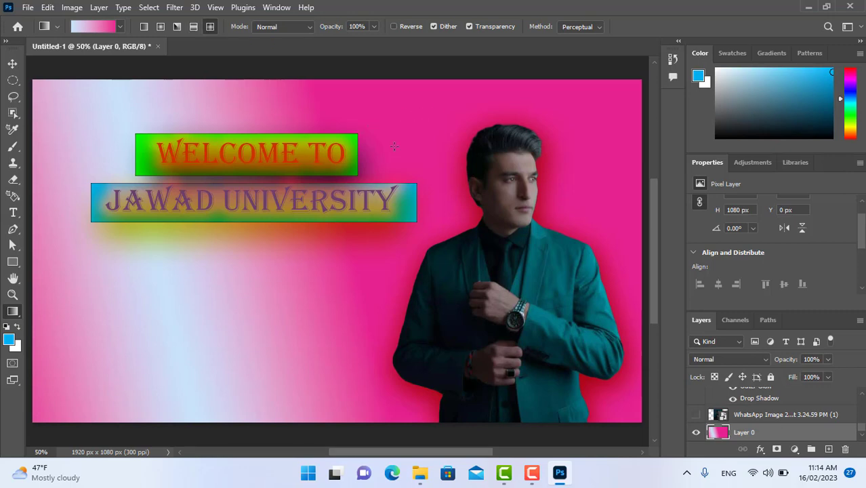
left_click_drag(394, 146, 192, 273)
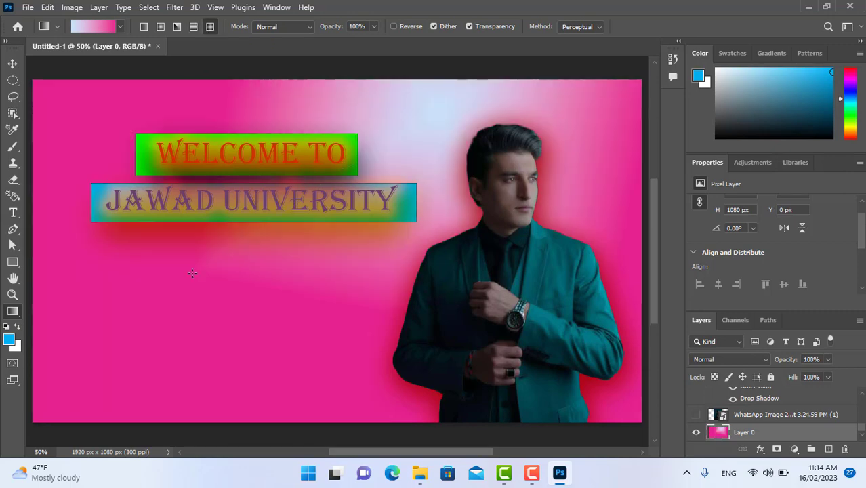
Replace the tool's gradient with the Blue_27 preset from the Blues group.
left_click(107, 30)
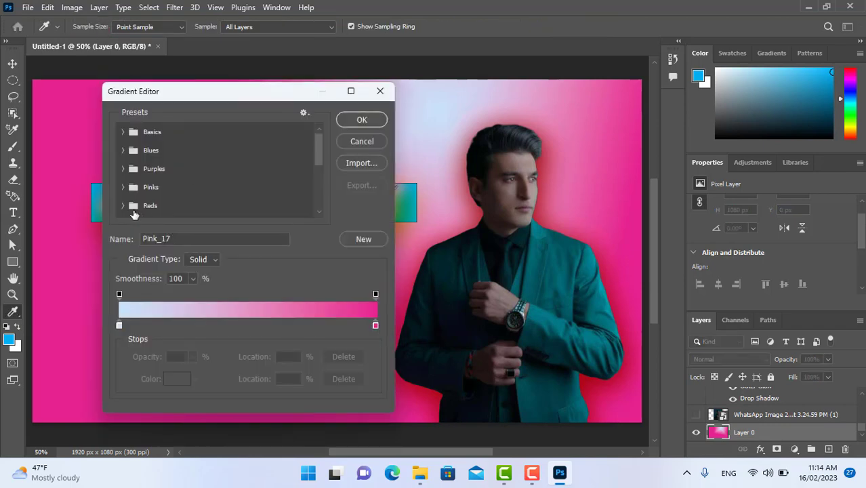
left_click(122, 205)
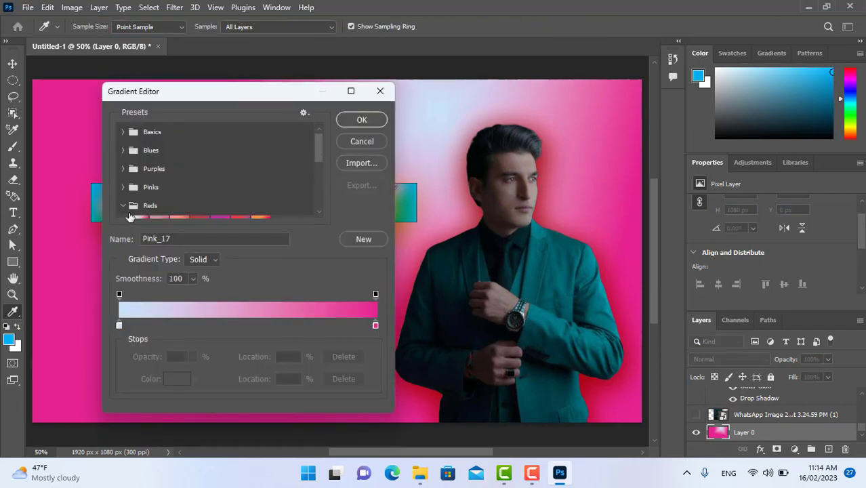
left_click(125, 186)
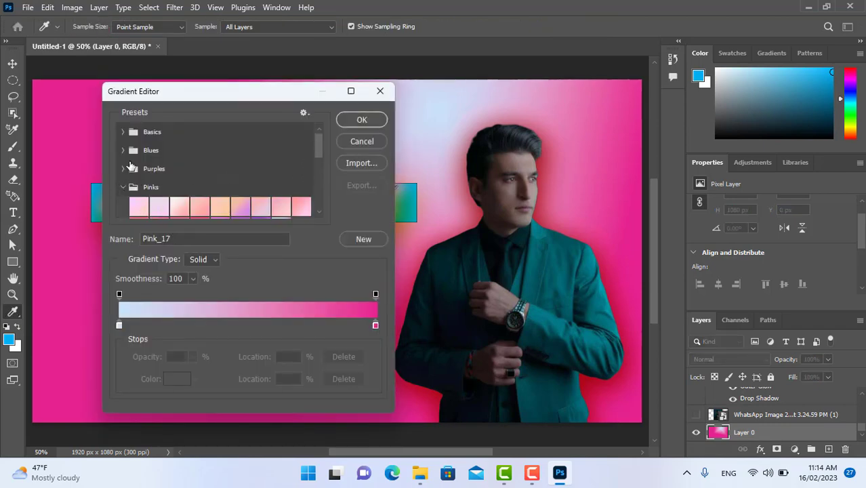
left_click(123, 150)
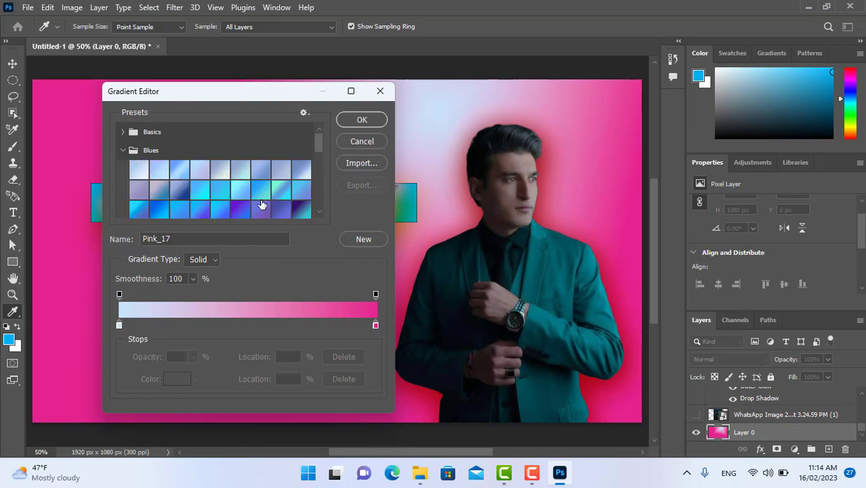
left_click(300, 209)
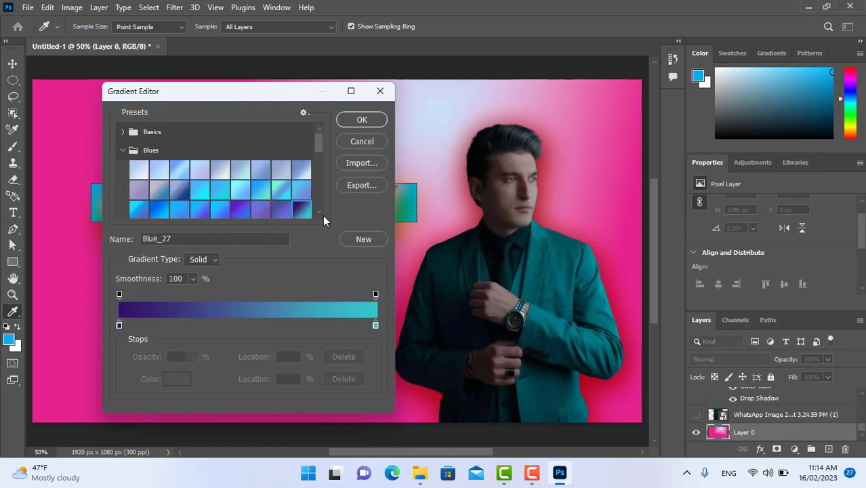
left_click(362, 122)
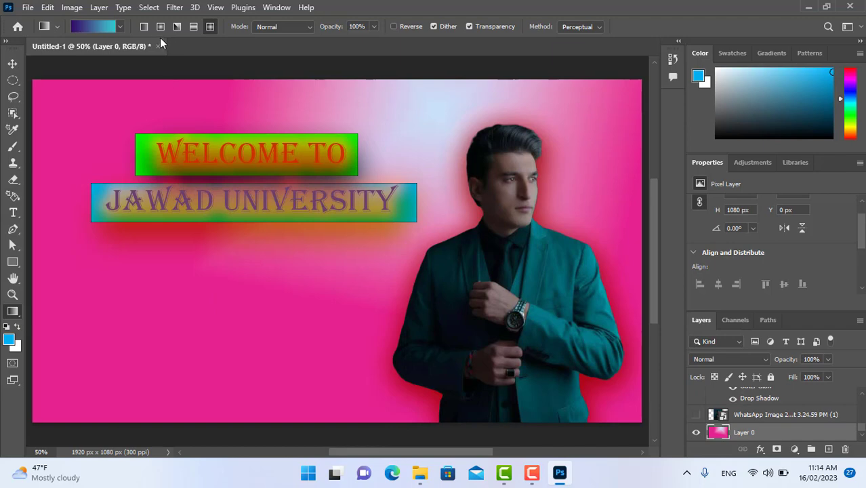
Fill the background layer with the Blue_27 gradient in linear style, then in radial style from the lower-left area.
left_click(144, 26)
left_click_drag(472, 155, 554, 138)
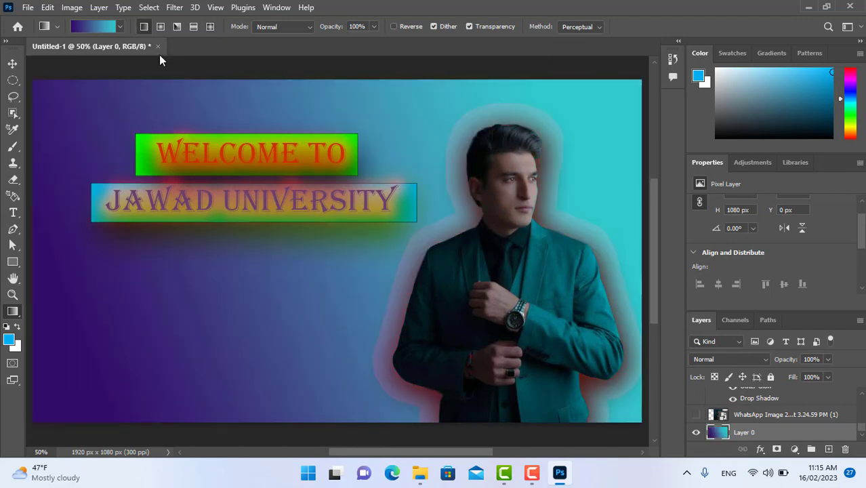
left_click(160, 27)
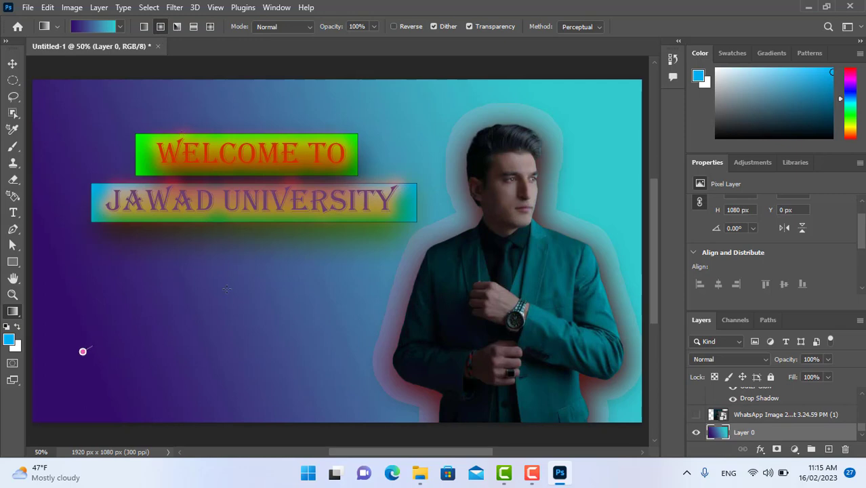
left_click_drag(83, 350, 406, 209)
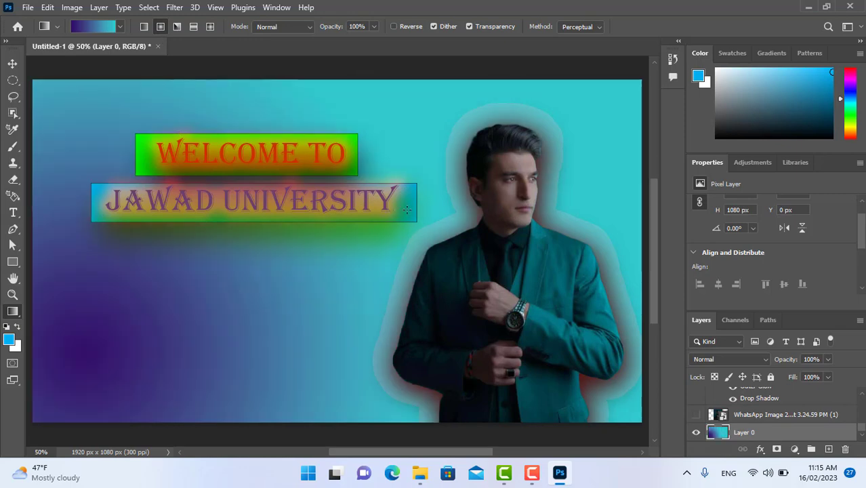
Fill the background layer with the Blue_27 gradient in angle style, running from its lower-left area towards the upper right.
left_click(177, 26)
left_click_drag(404, 213, 409, 218)
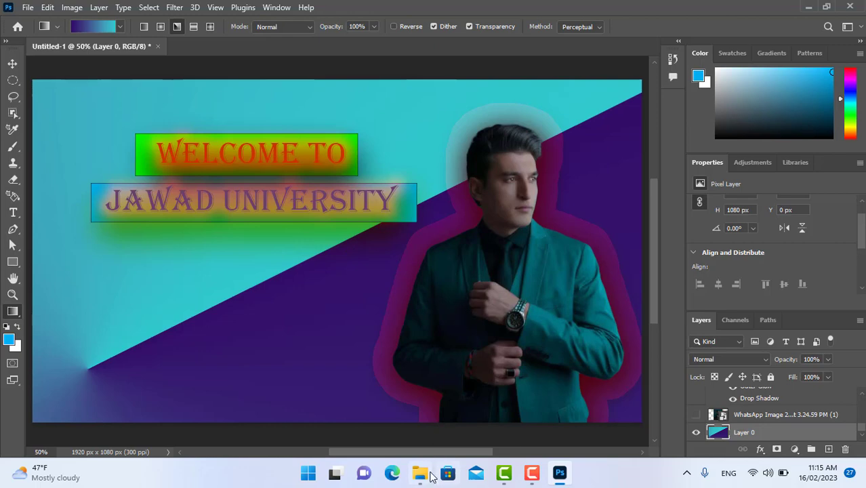
Switch to File Explorer and open the PNG Files folder on the Desktop.
left_click(434, 401)
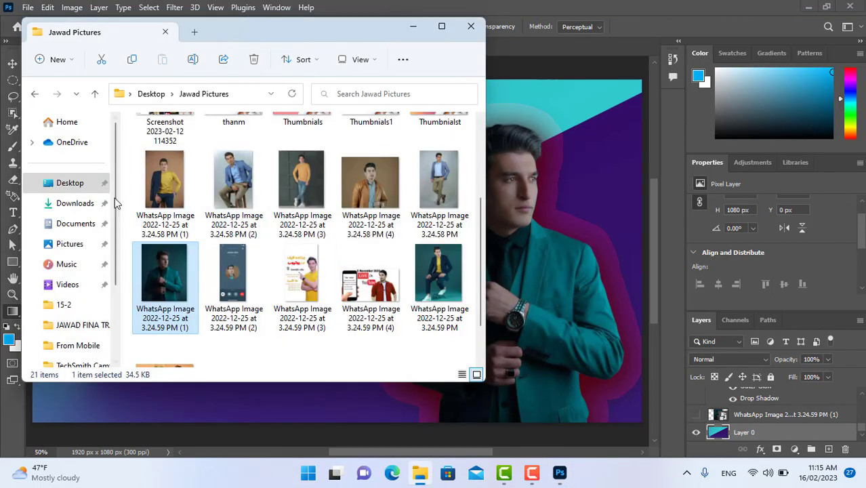
left_click(68, 183)
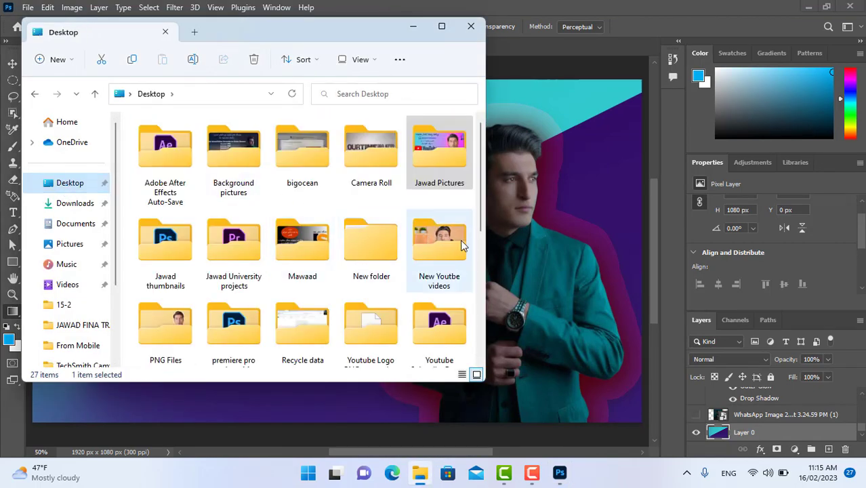
scroll(425, 283, "down", 1)
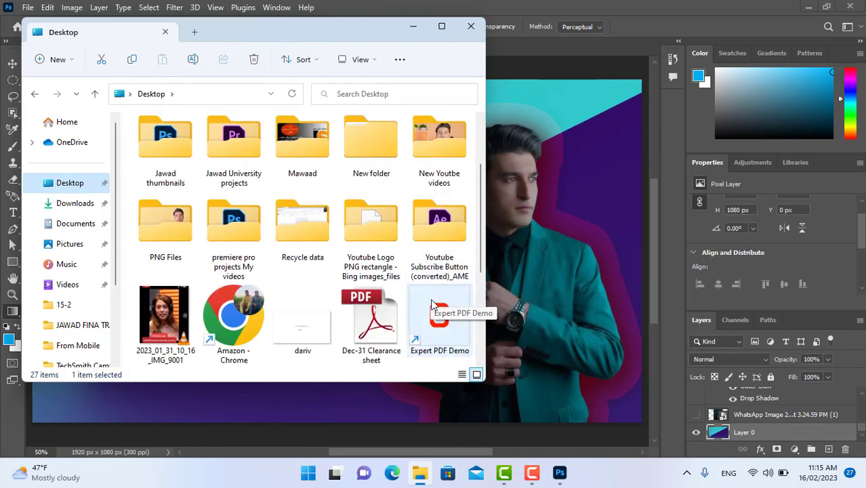
double_click(171, 244)
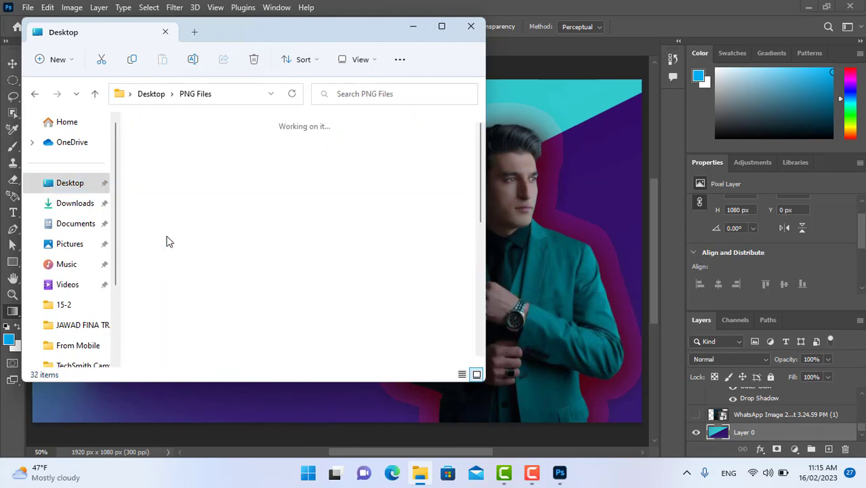
Look through the PNG Files folder for a YouTube logo and preview the 400425 image.
scroll(406, 181, "down", 5)
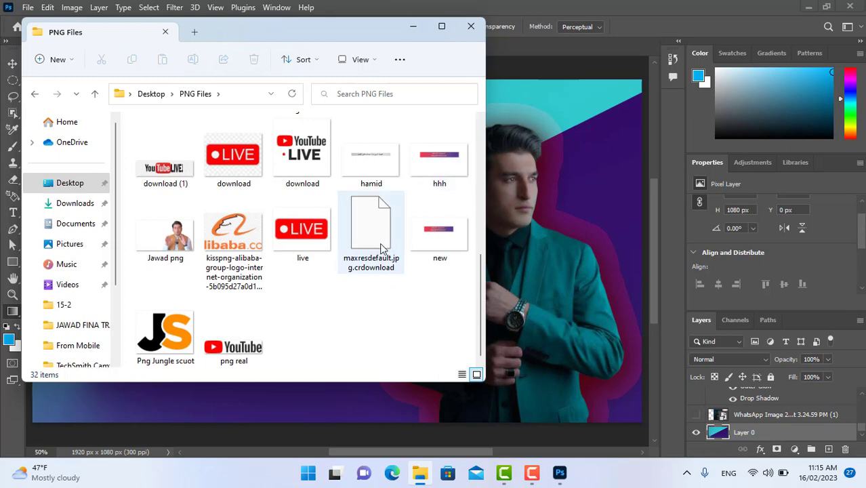
scroll(311, 264, "up", 5)
scroll(312, 266, "up", 3)
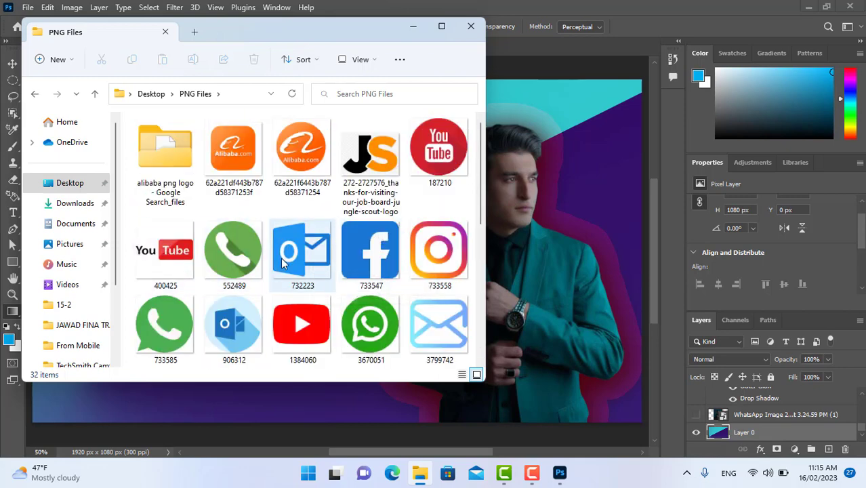
scroll(326, 254, "down", 5)
scroll(337, 255, "up", 2)
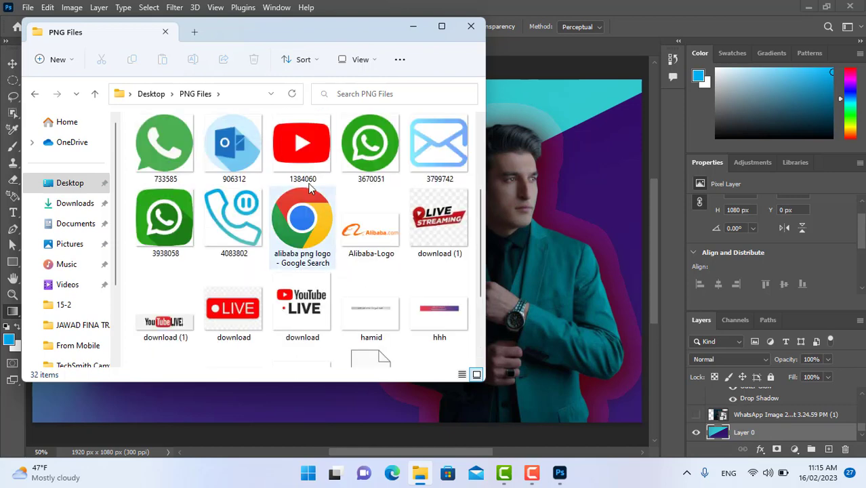
scroll(293, 281, "down", 2)
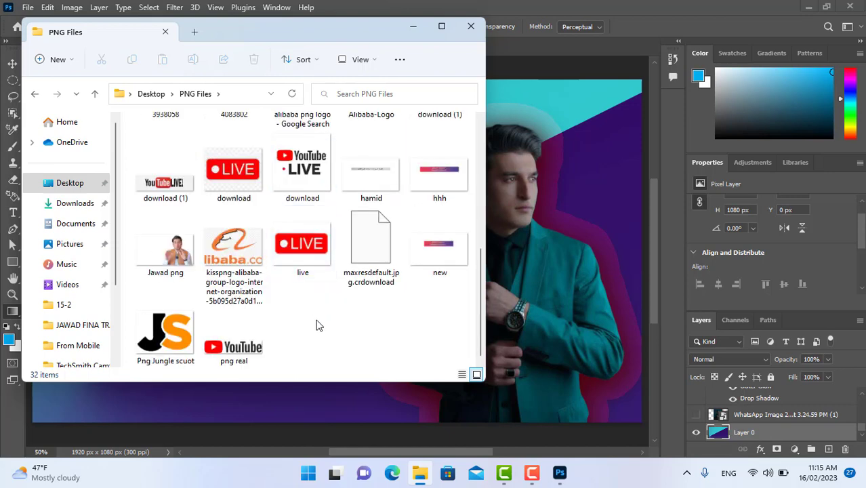
scroll(335, 315, "up", 6)
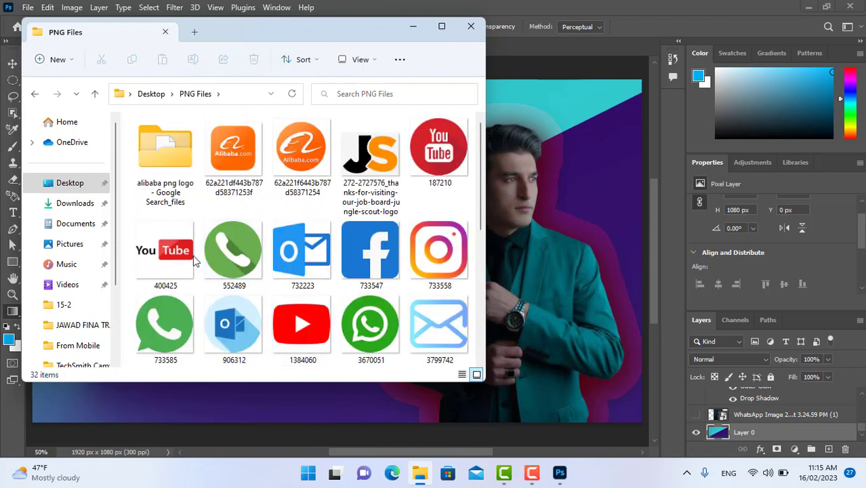
left_click(163, 258)
double_click(160, 255)
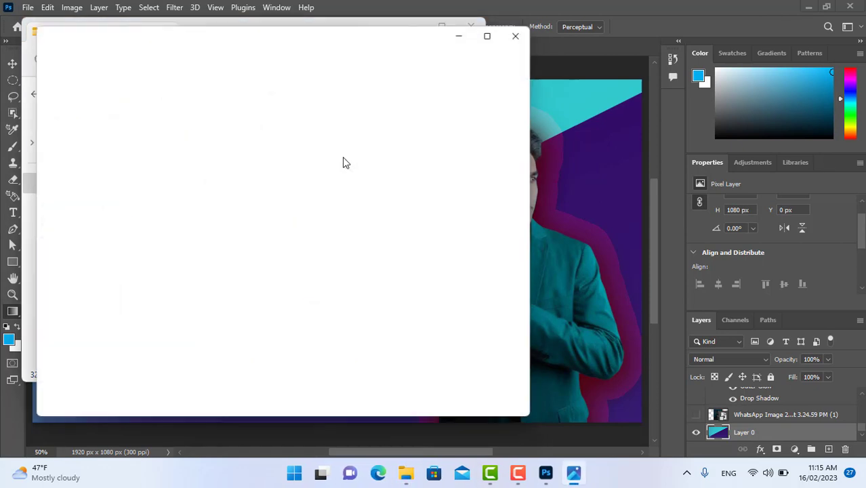
left_click(524, 31)
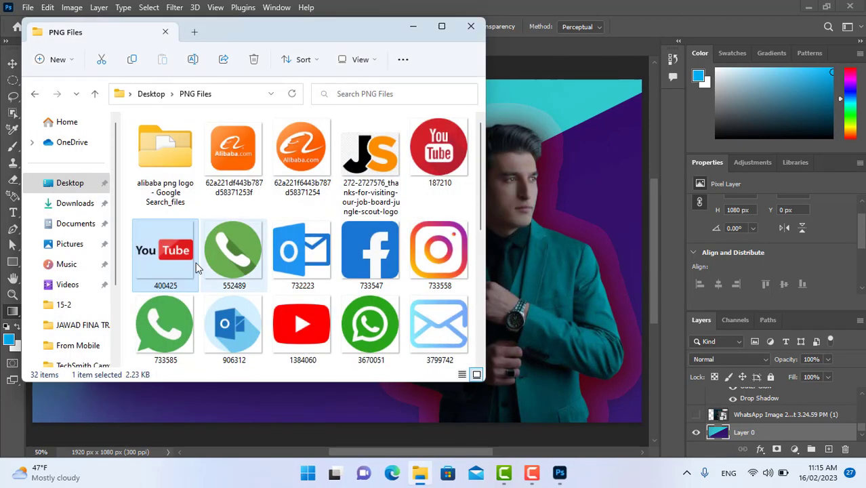
Place the 400425 YouTube logo into the composition, scaled to about 34.5%, beneath the JAWAD UNIVERSITY text.
left_click_drag(163, 254, 535, 219)
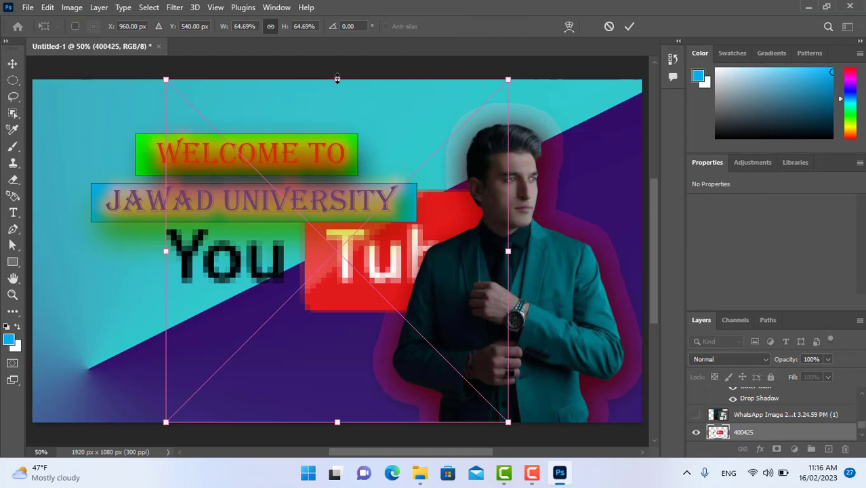
left_click_drag(337, 78, 337, 233)
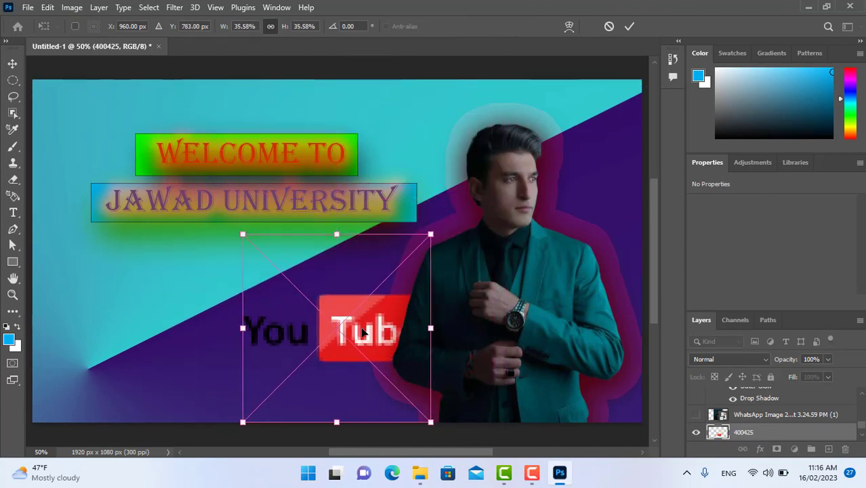
left_click_drag(363, 330, 269, 299)
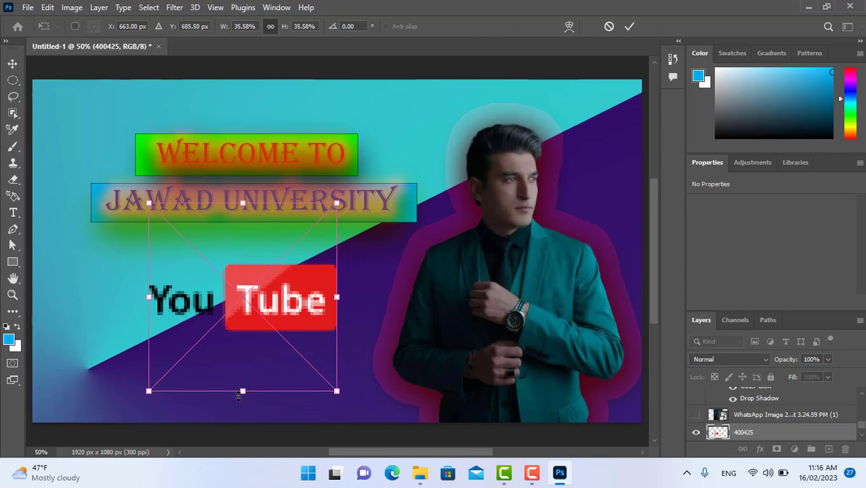
left_click_drag(238, 396, 249, 328)
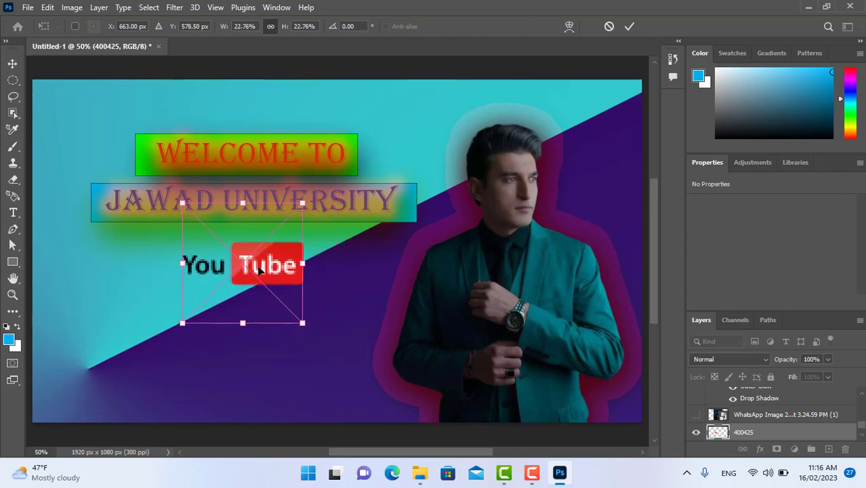
mouse_move(259, 270)
left_mouse_down()
mouse_move(240, 269)
mouse_move(344, 263)
mouse_move(266, 278)
left_mouse_up()
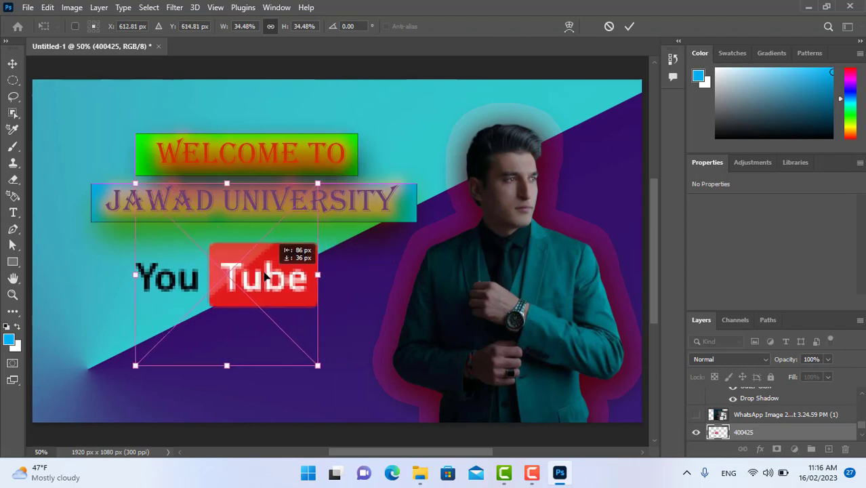
left_click(12, 63)
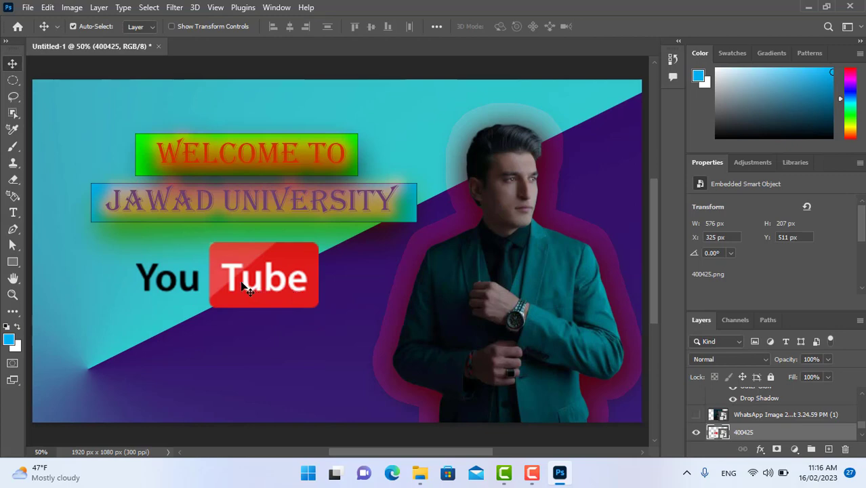
mouse_move(242, 288)
left_mouse_down()
mouse_move(271, 270)
mouse_move(509, 204)
mouse_move(541, 160)
mouse_move(539, 137)
mouse_move(320, 281)
mouse_move(227, 274)
mouse_move(243, 286)
left_mouse_up()
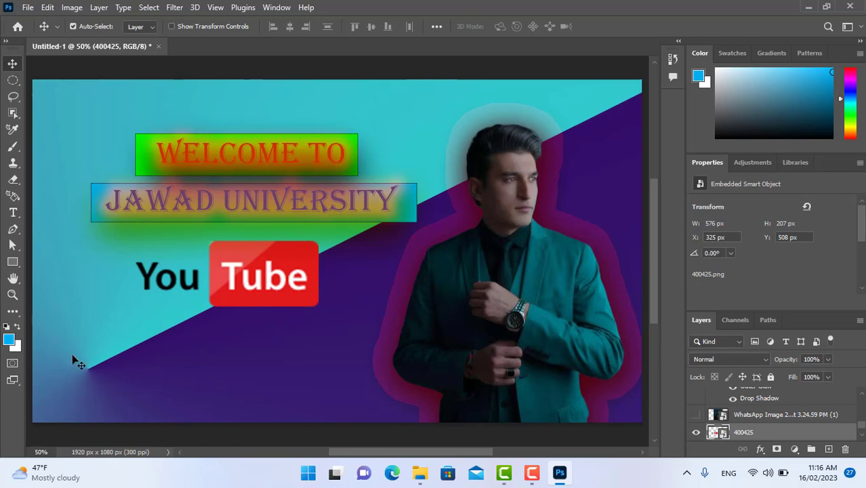
Place the WhatsApp icon 3670051 from the PNG Files folder and shrink it to a small icon in the canvas's lower-left area.
left_click(420, 473)
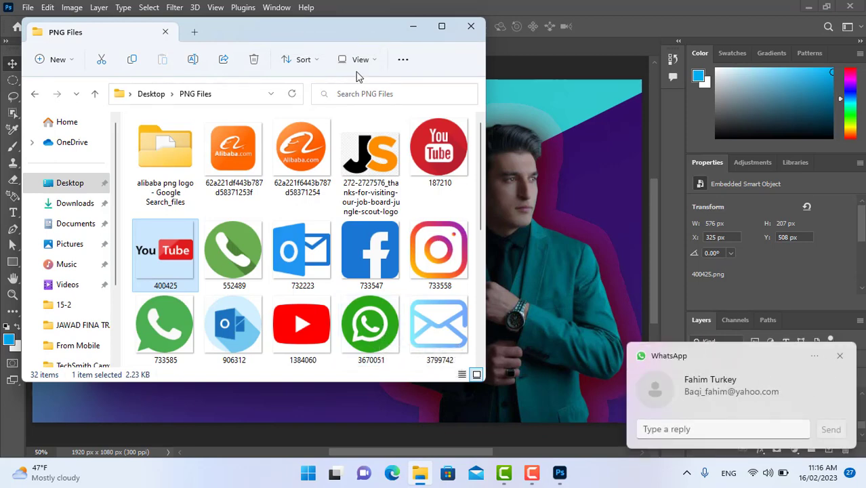
left_click_drag(290, 33, 442, 23)
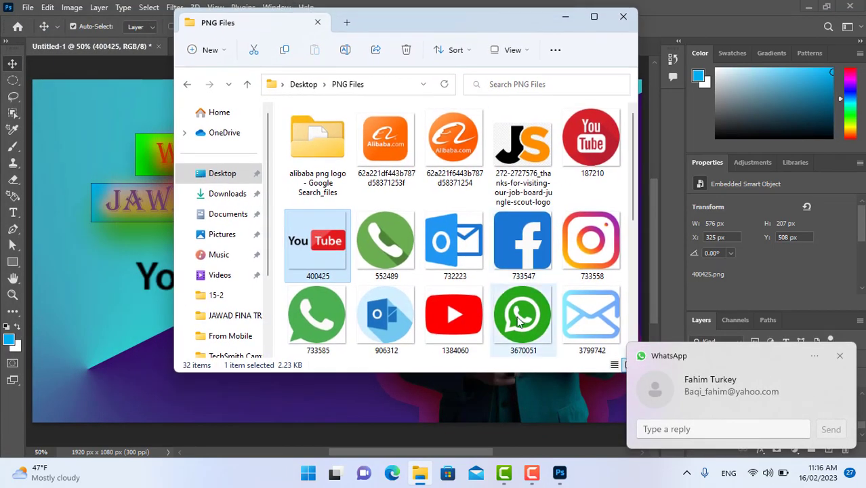
left_click_drag(520, 322, 139, 370)
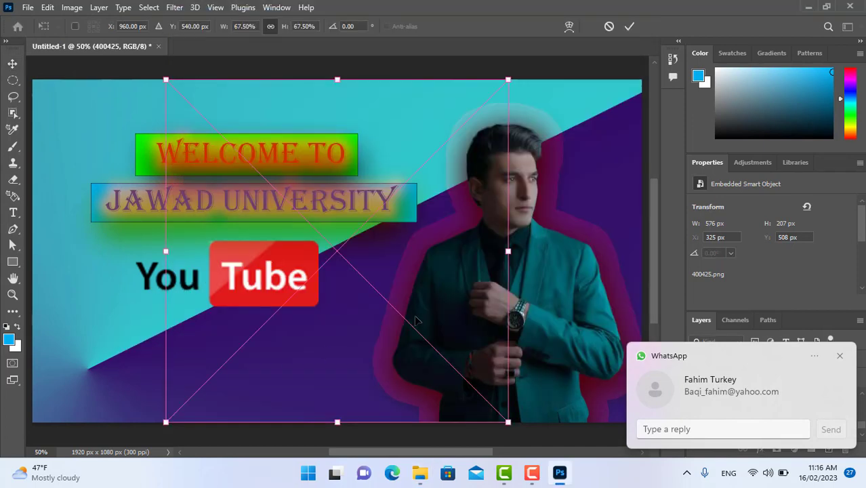
left_click_drag(337, 79, 128, 362)
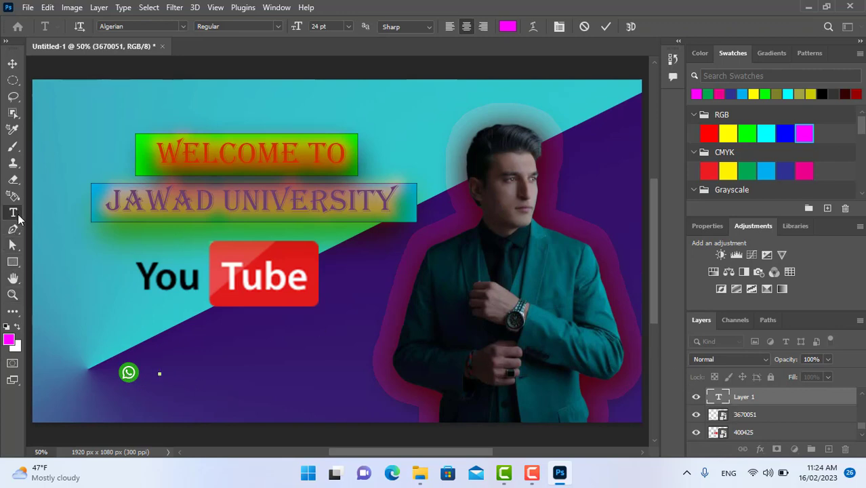
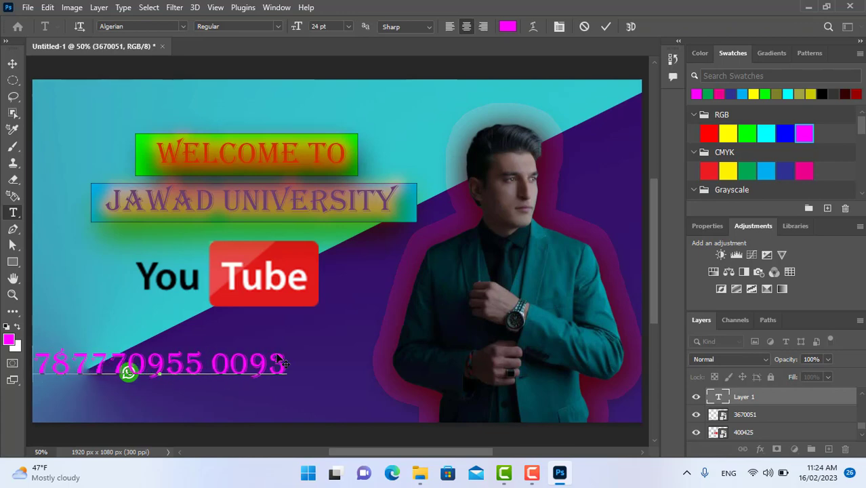
Enter the contact's phone number as magenta 24 pt Algerian text and move it directly beside the WhatsApp icon.
left_click(12, 63)
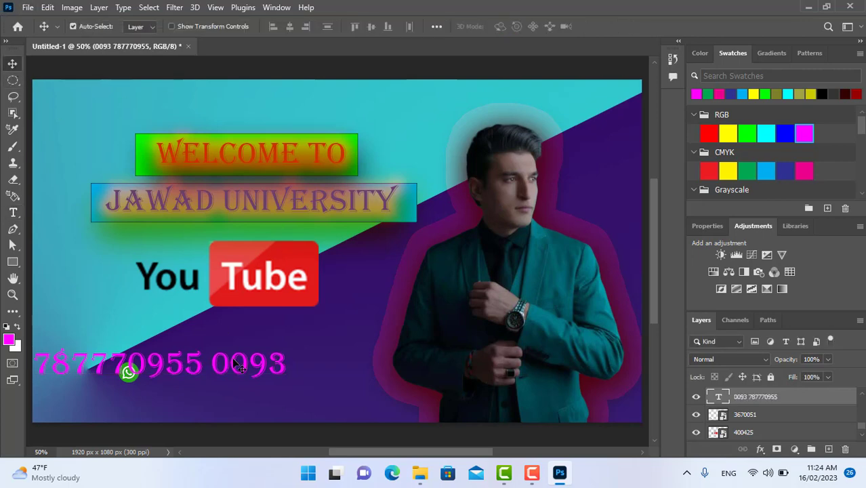
left_click_drag(188, 366, 297, 381)
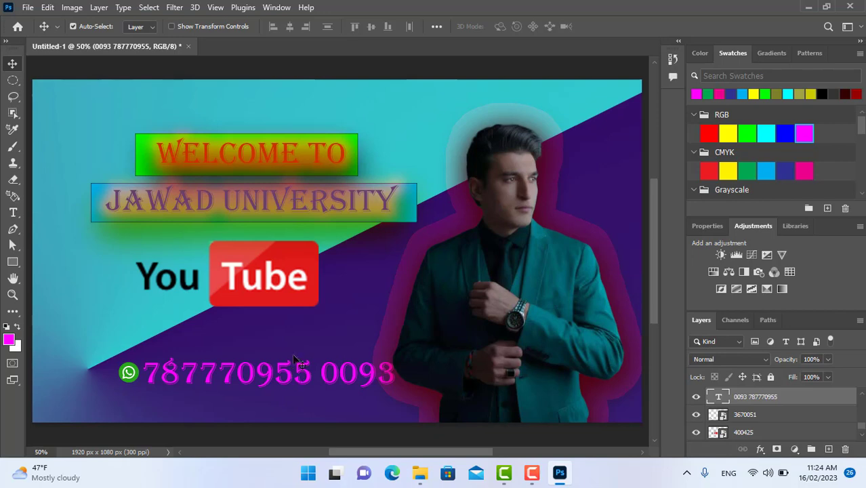
Reduce the phone number text's font size to 14 pt and finally to 12 pt, and commit the edit.
double_click(295, 382)
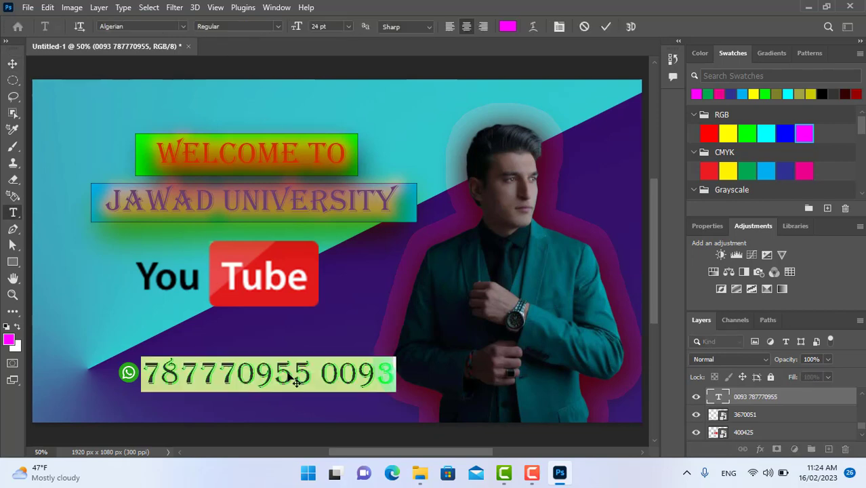
left_click(345, 26)
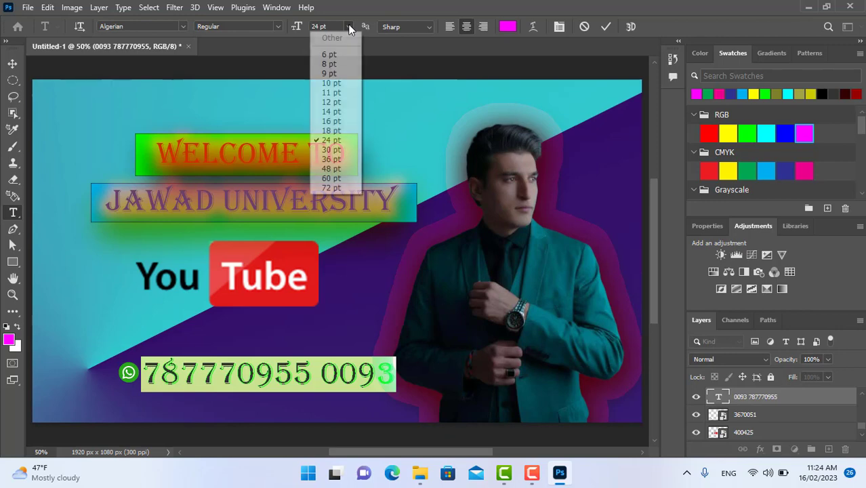
left_click(333, 111)
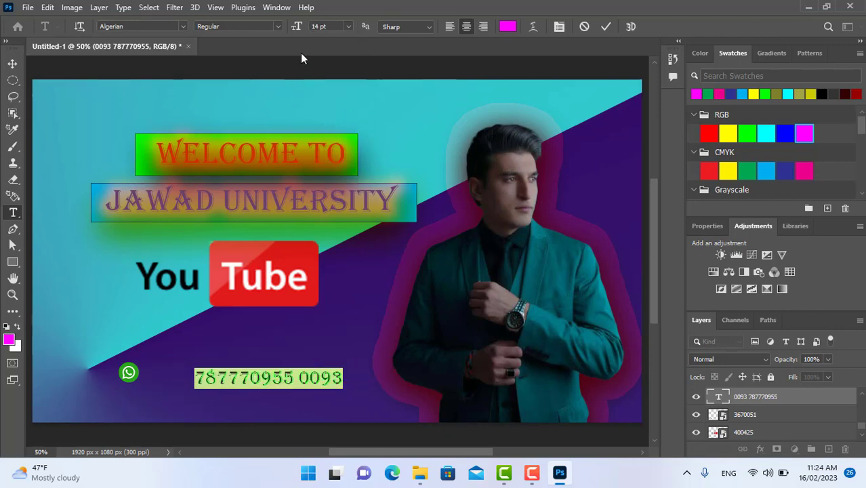
left_click(348, 26)
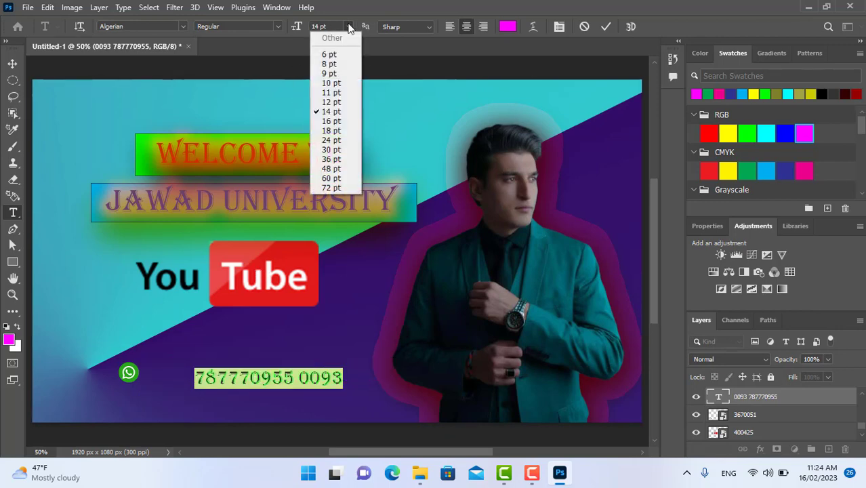
left_click(334, 98)
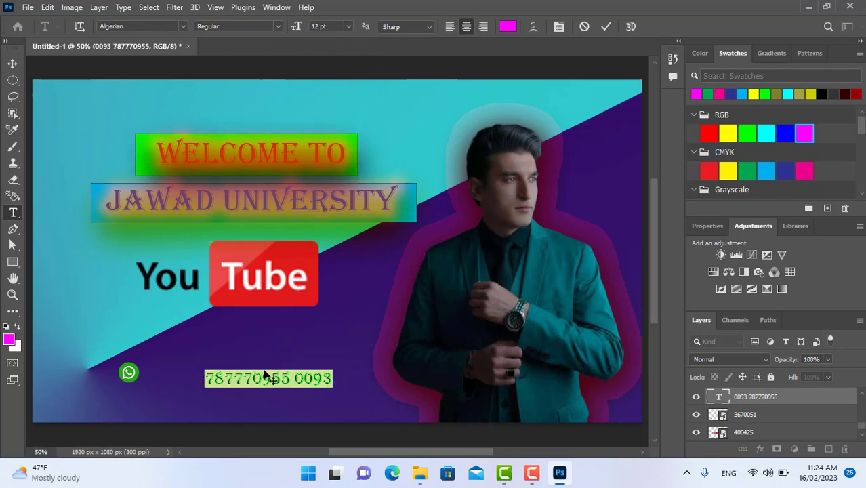
left_click(12, 63)
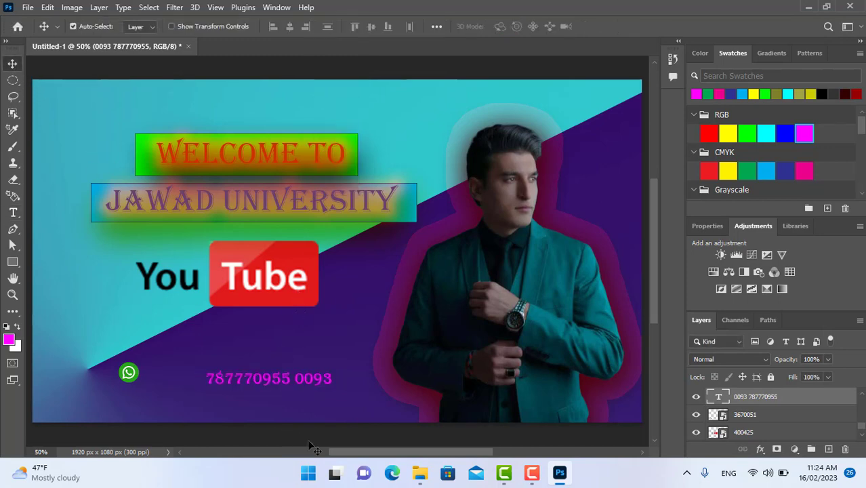
Move the phone number text right beside the WhatsApp icon and recolour the text white.
left_click_drag(283, 374, 227, 371)
left_click_drag(228, 371, 229, 371)
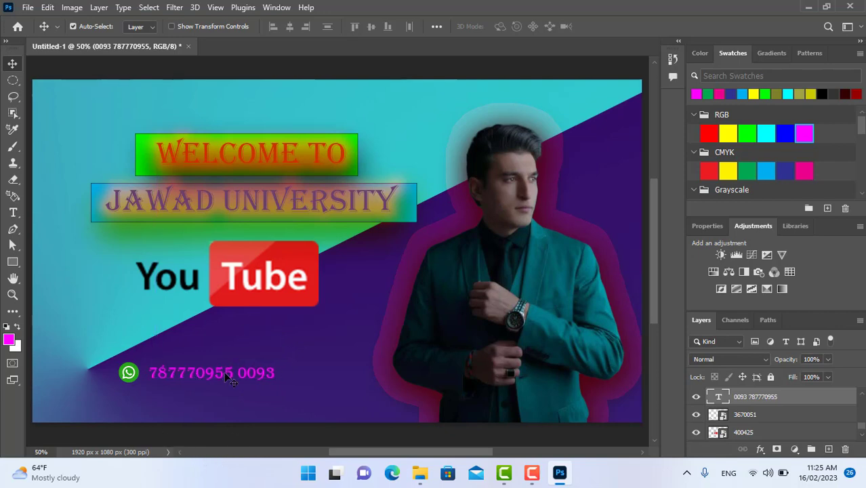
double_click(228, 374)
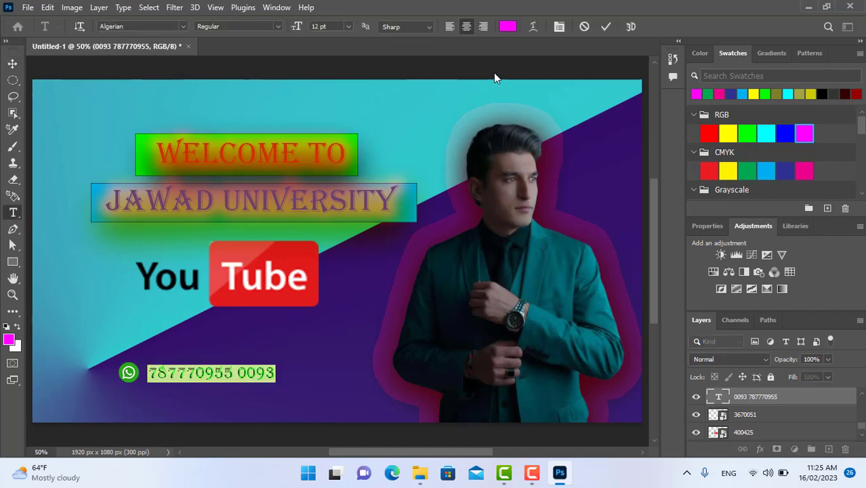
left_click(506, 27)
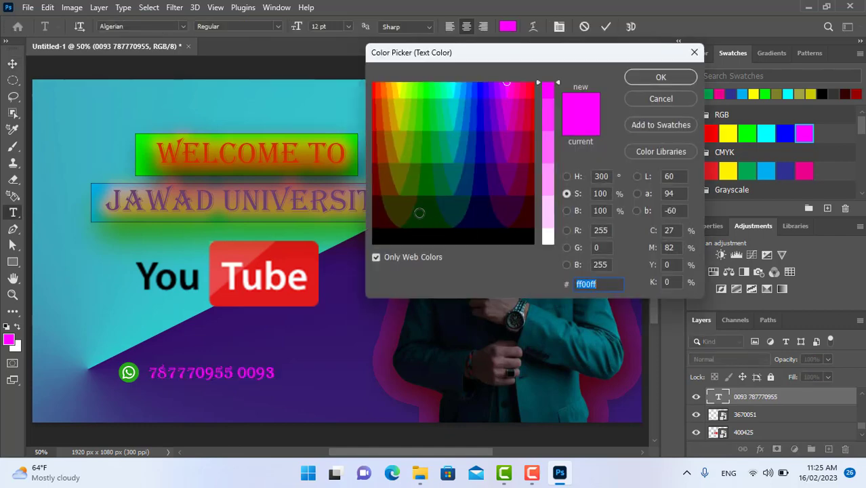
left_click_drag(543, 203, 549, 225)
left_click(659, 78)
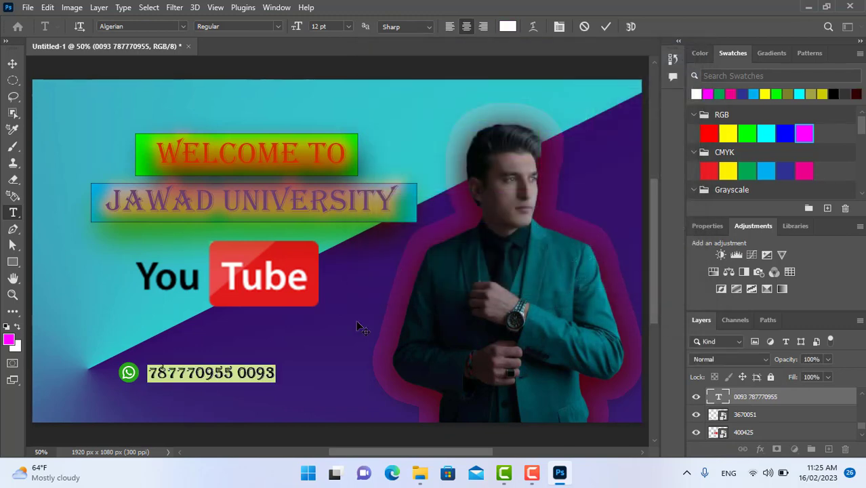
left_click(12, 63)
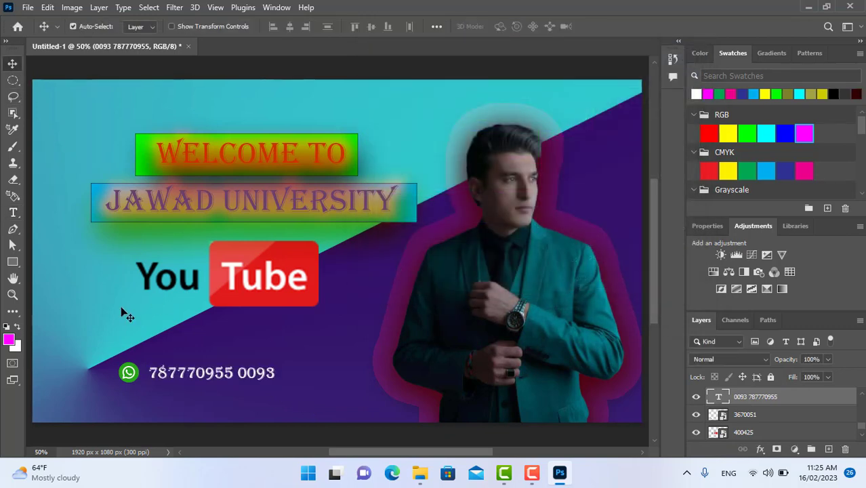
Draw a rectangle about 435 x 53 px over the phone number, try several CMYK swatches, and fill it with the magenta-pink one.
left_click(13, 262)
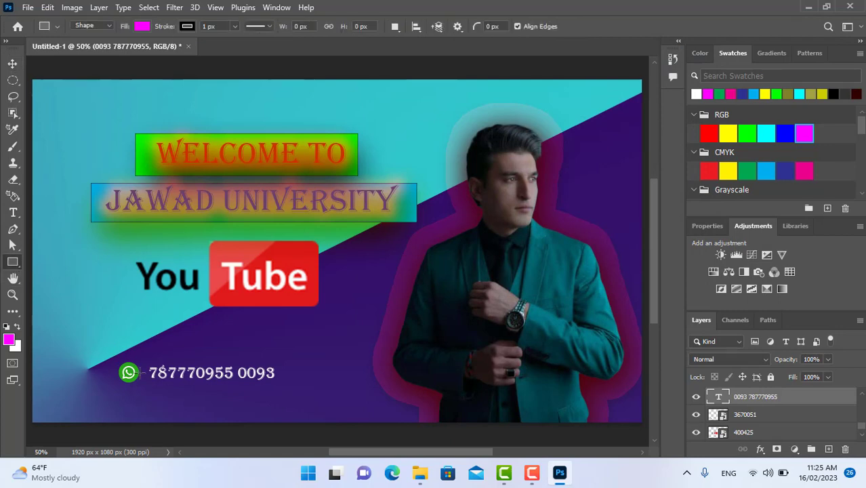
left_click_drag(142, 365, 281, 383)
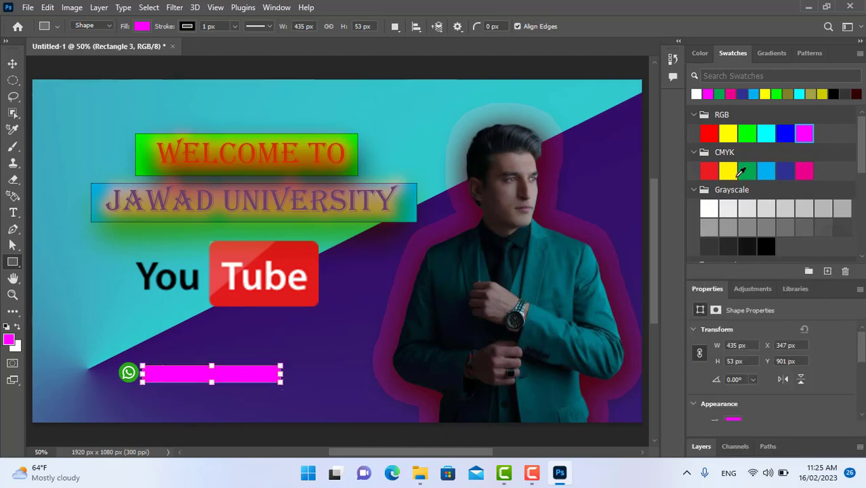
left_click(727, 170)
left_click(747, 172)
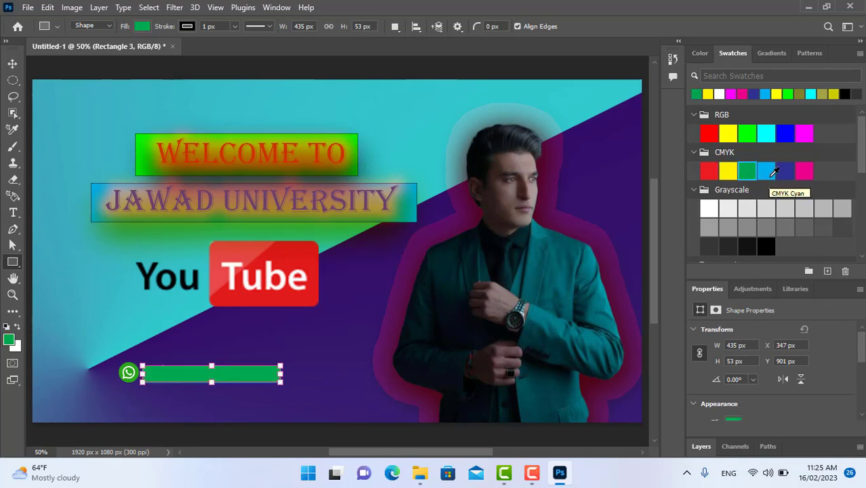
left_click(772, 172)
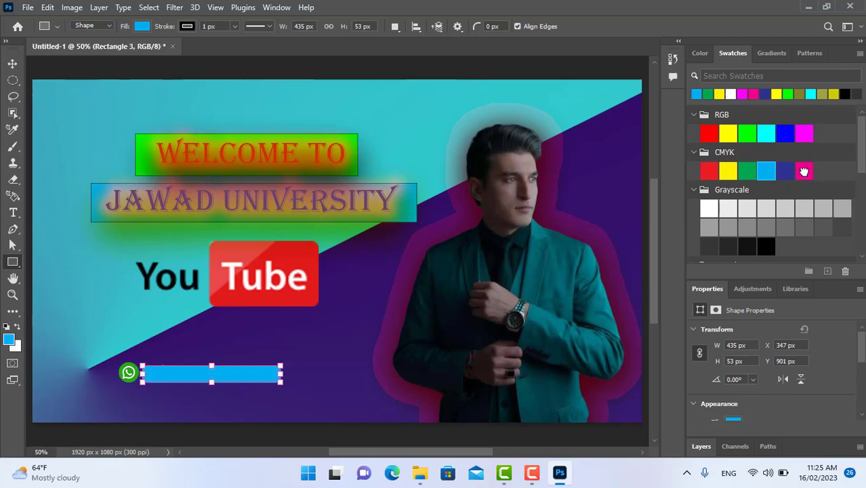
left_click(803, 172)
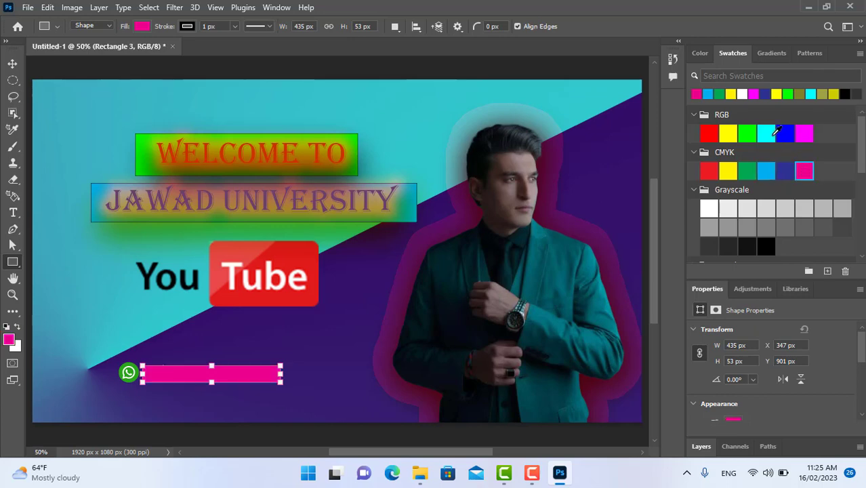
Reorder the layers so the phone number text sits directly above the pink rectangle.
scroll(862, 344, "down", 2)
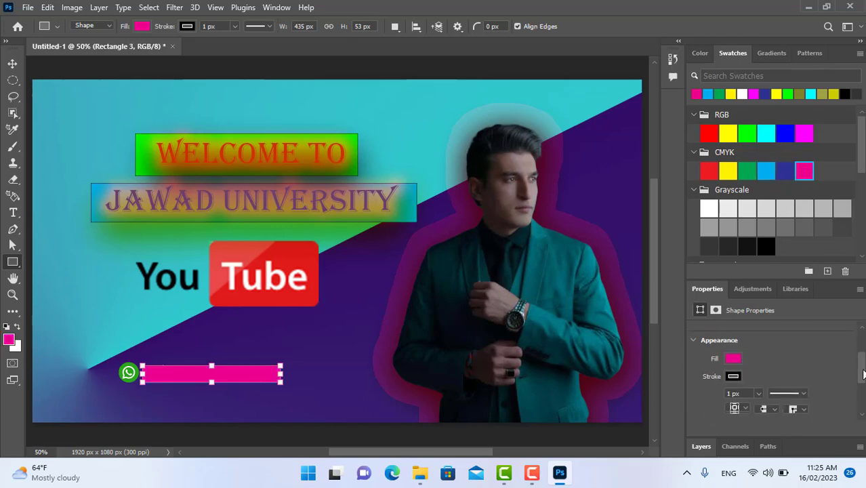
left_click(729, 447)
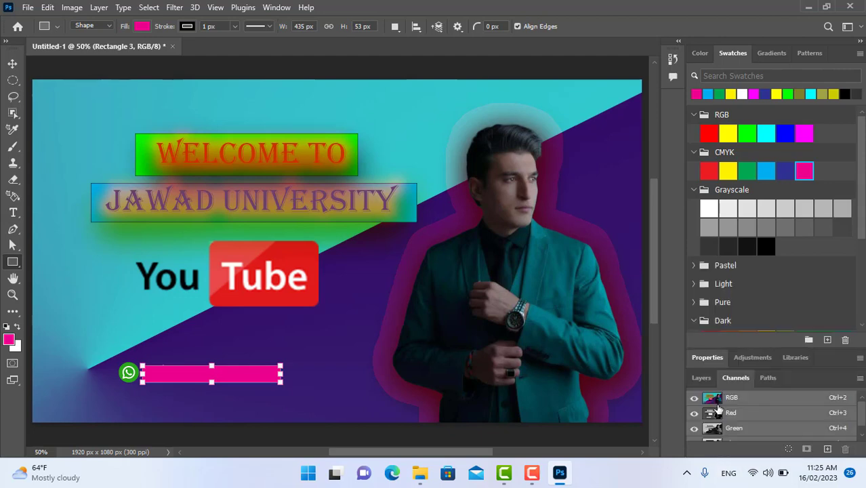
left_click(740, 359)
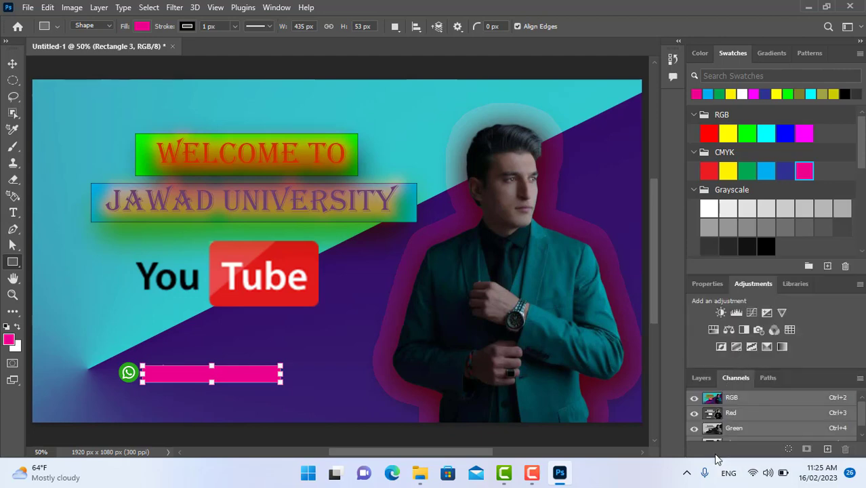
left_click(706, 283)
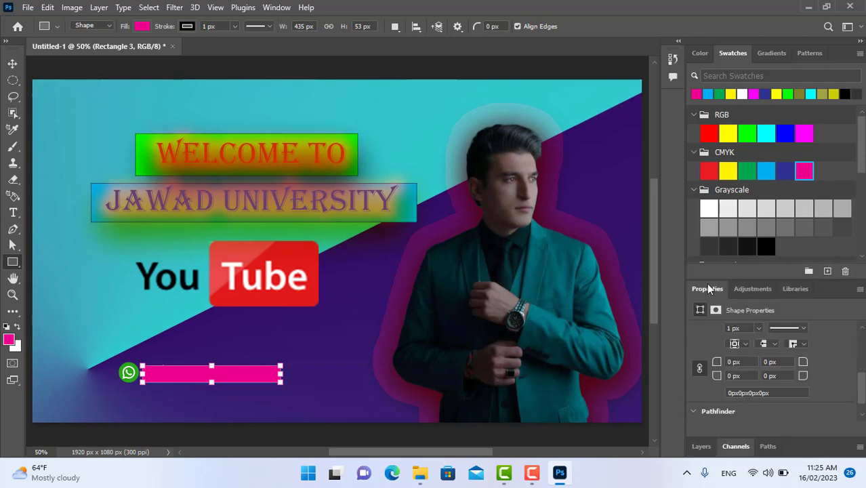
left_click(701, 446)
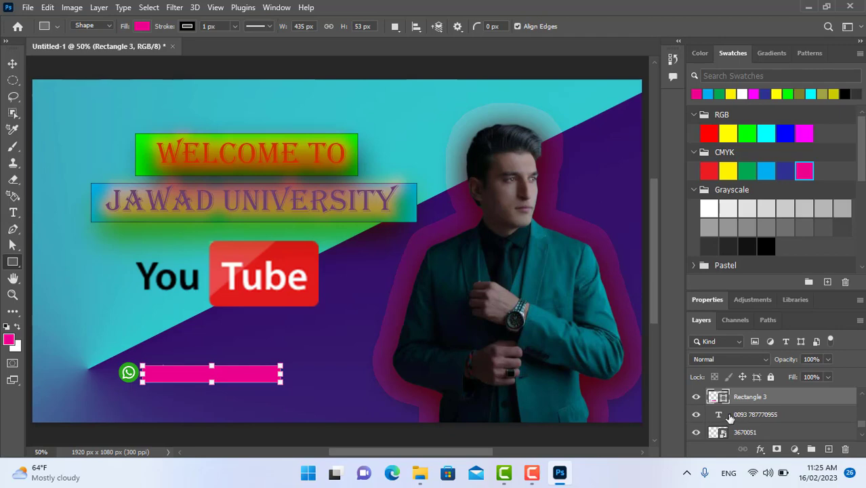
left_click_drag(735, 416, 727, 396)
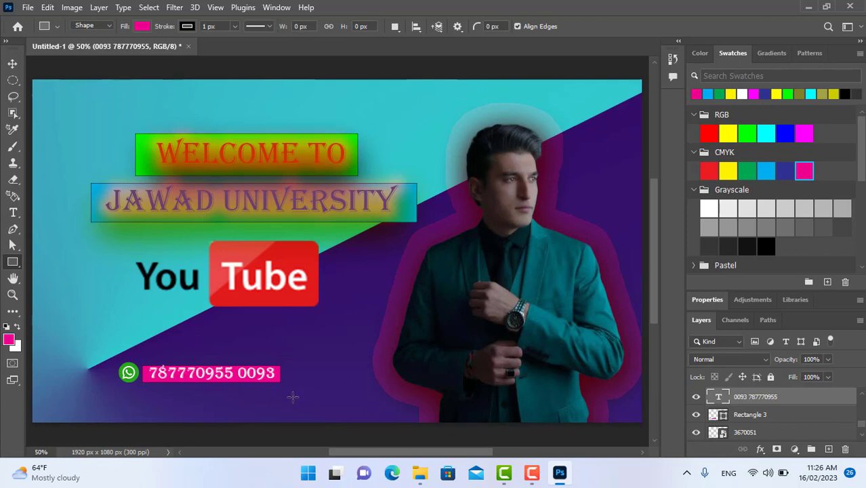
Set the phone number text's font size to 11 pt and nudge it into place on the pink rectangle.
left_click(11, 65)
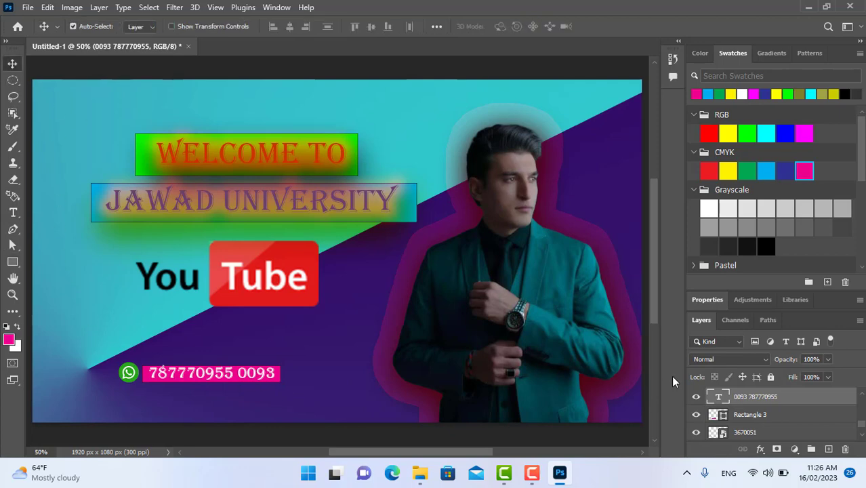
double_click(197, 376)
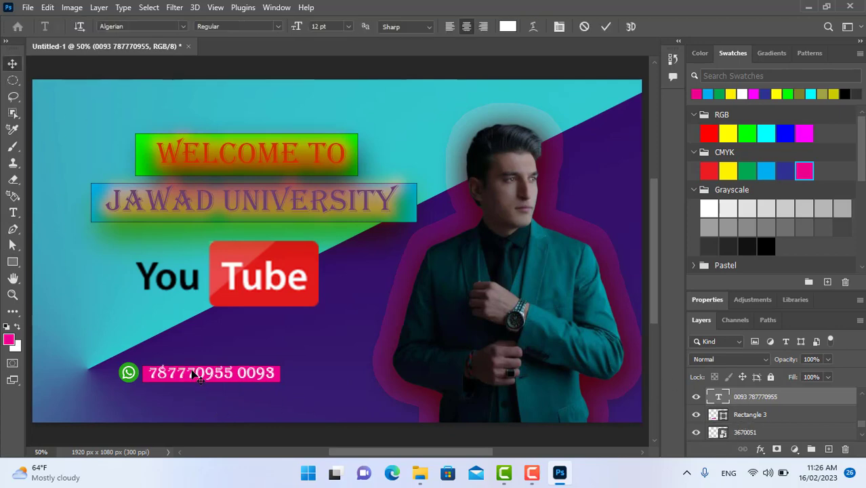
left_click(346, 27)
left_click(330, 87)
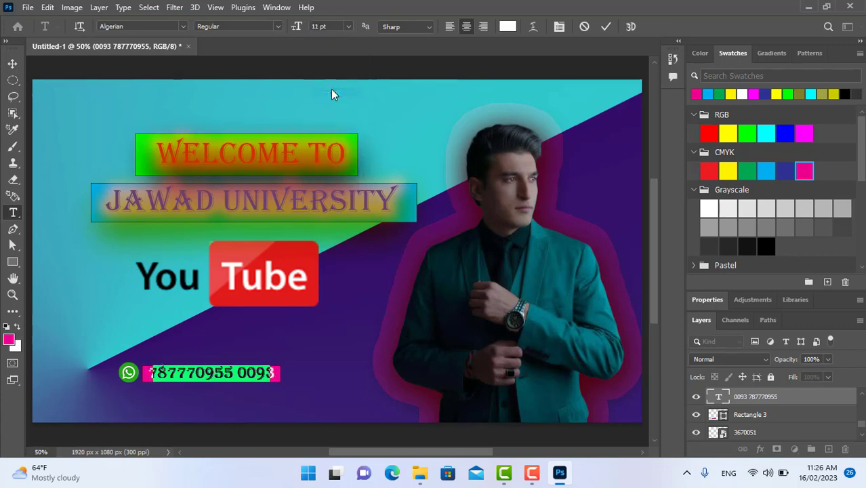
left_click(12, 63)
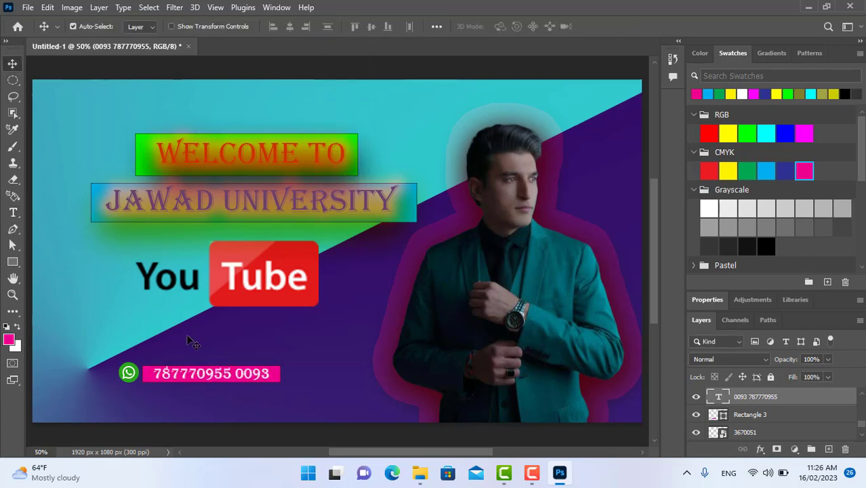
left_click_drag(212, 375, 209, 375)
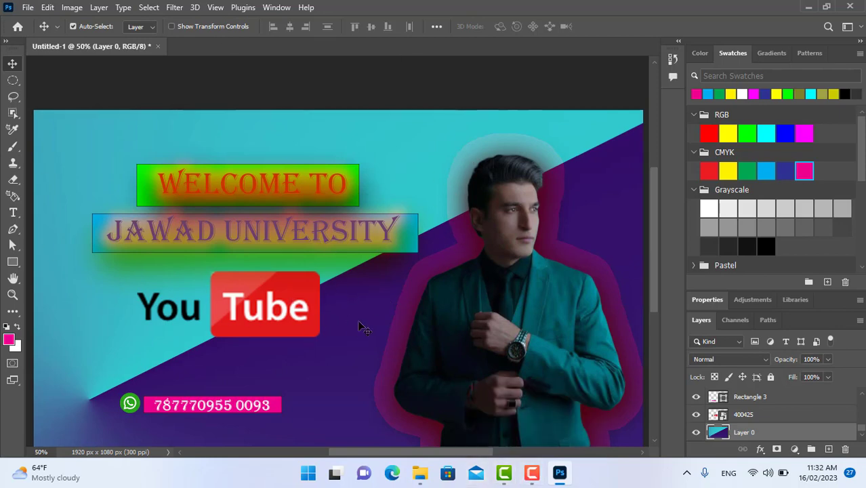
left_click(532, 473)
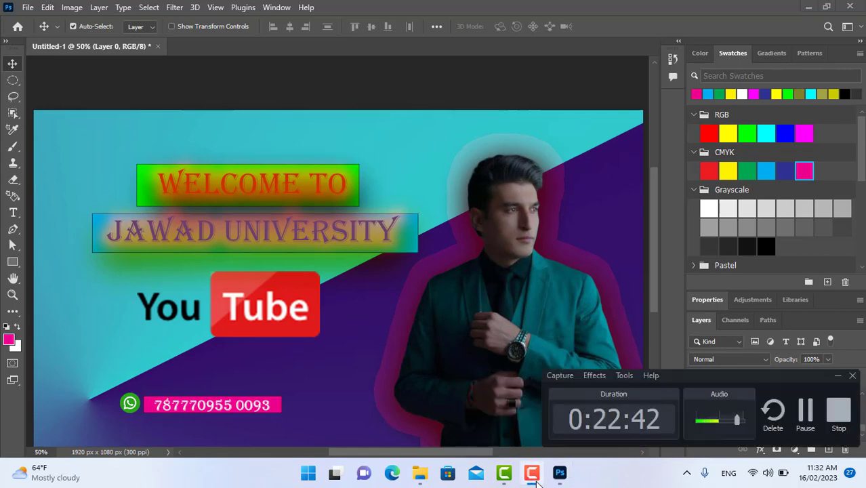
left_click(838, 375)
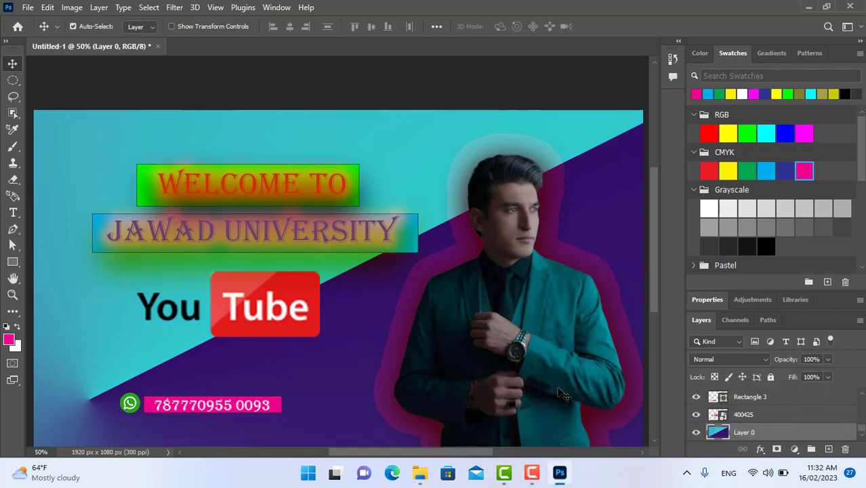
Place the images (5) picture from the Background pictures folder directly above Layer 0 and scale it to about 124%.
left_click(421, 474)
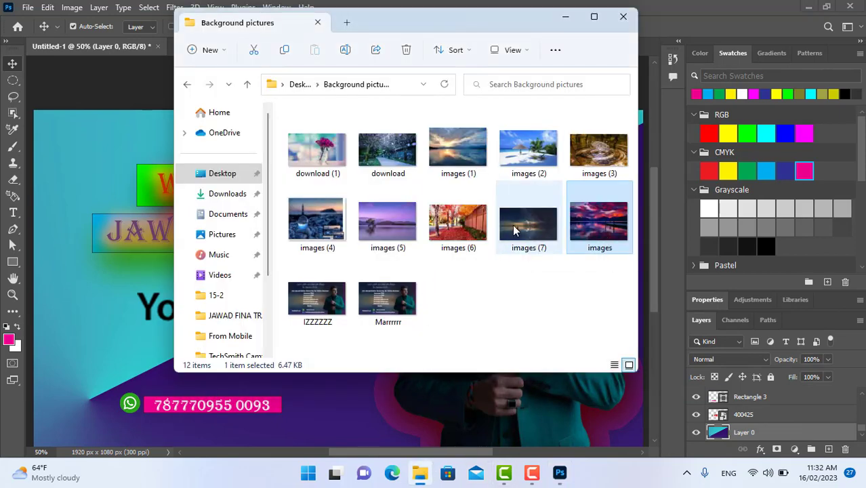
left_click_drag(377, 218, 174, 320)
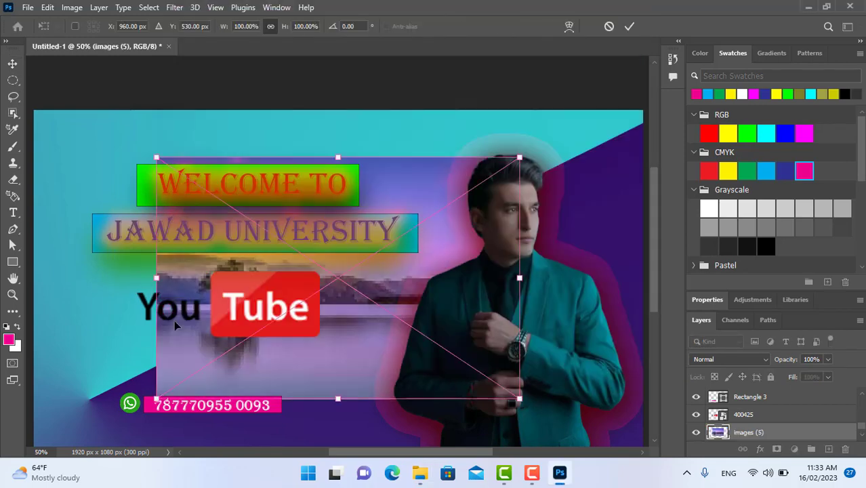
left_click_drag(338, 398, 318, 451)
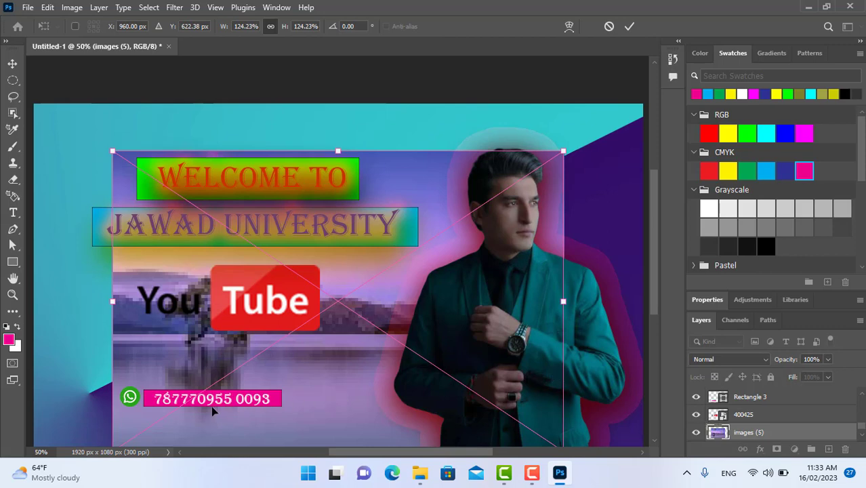
scroll(860, 398, "up", 2)
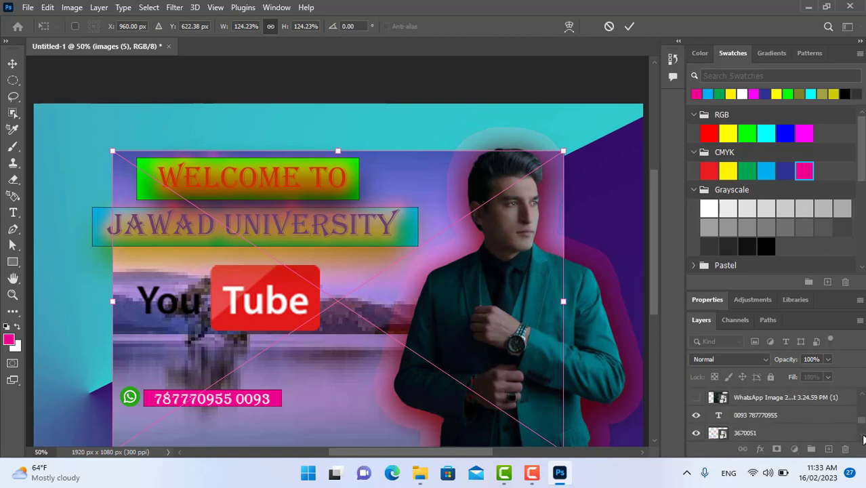
scroll(863, 439, "down", 3)
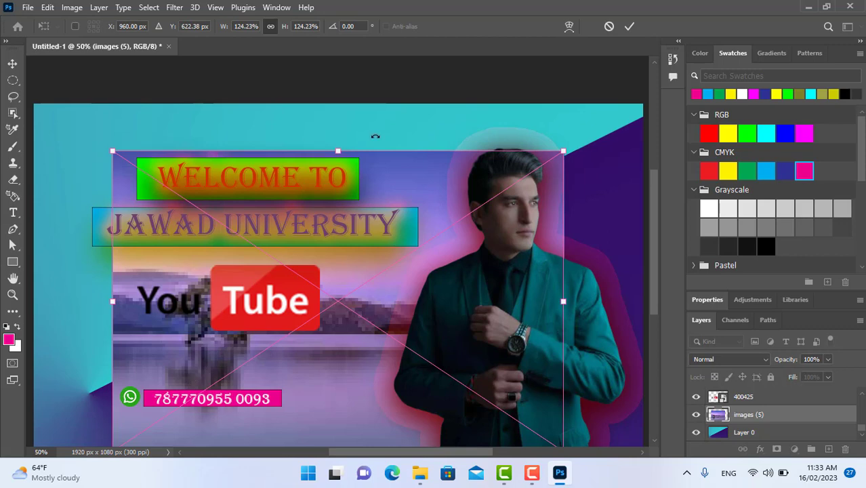
Enlarge the placed landscape picture to about 188% so it covers the whole canvas, and commit the placement.
left_click_drag(338, 151, 338, 104)
left_click_drag(75, 279, 25, 277)
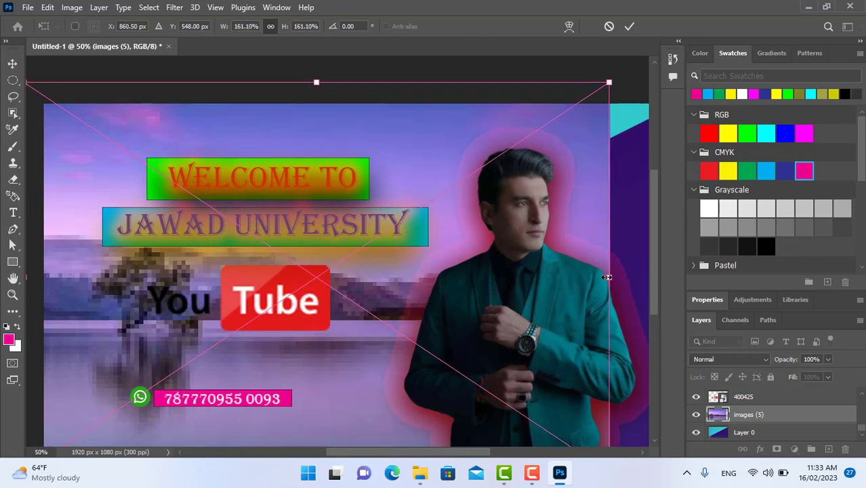
left_click_drag(606, 276, 651, 275)
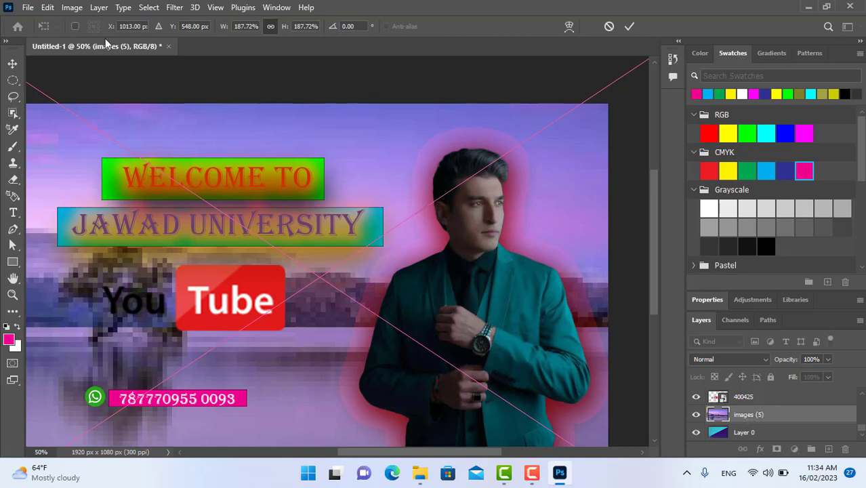
left_click(174, 8)
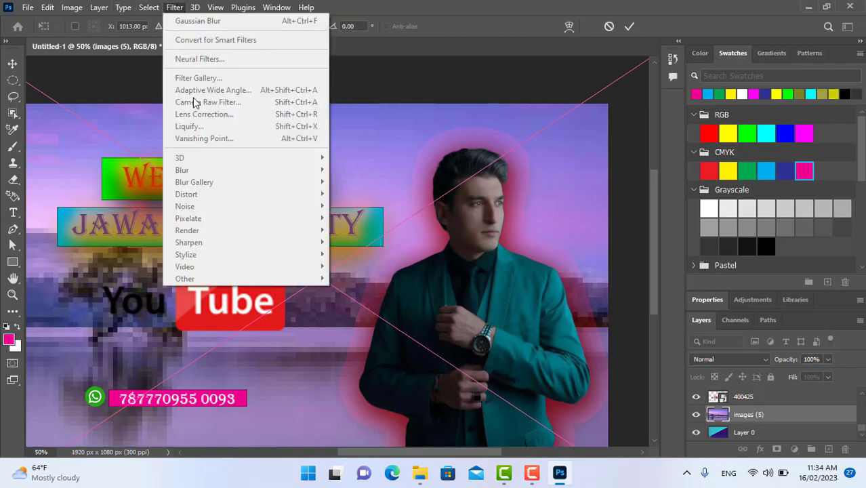
left_click(10, 62)
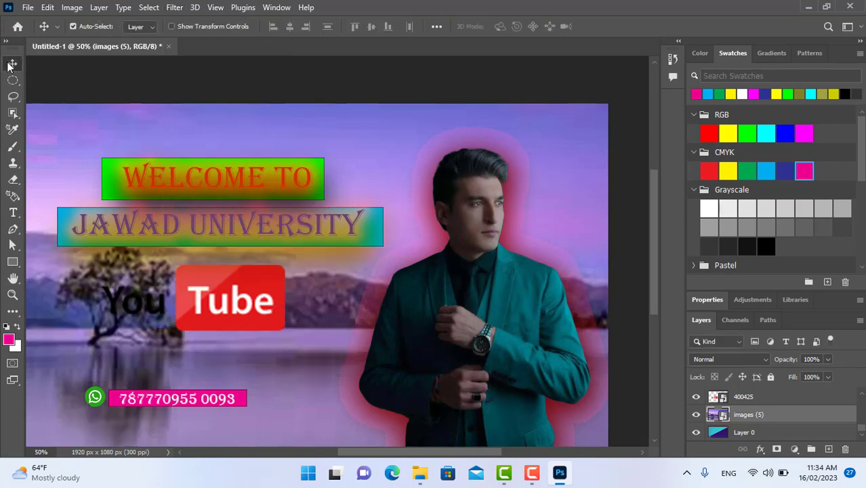
Apply a Gaussian Blur with a radius of 48.4 pixels to the images (5) landscape layer.
left_click(174, 8)
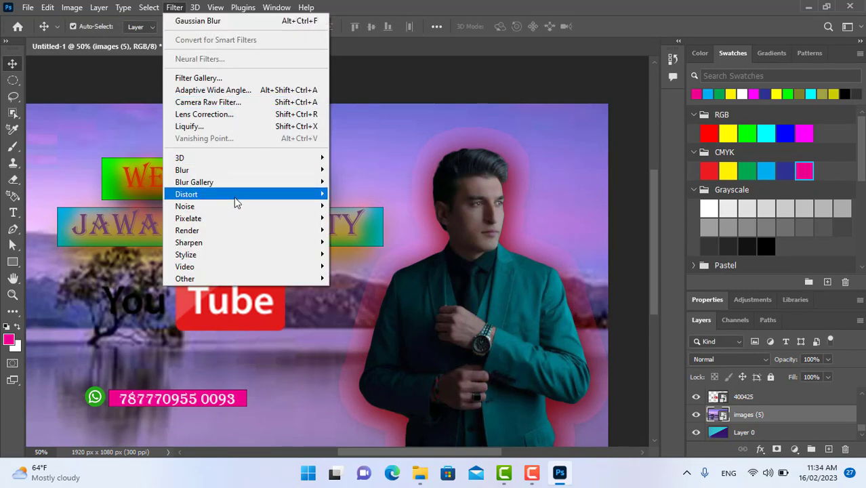
mouse_move(211, 172)
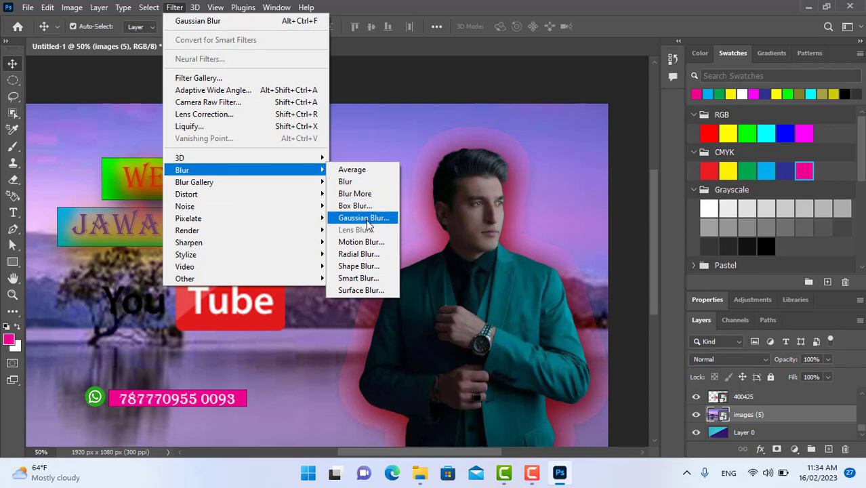
left_click(364, 218)
left_click_drag(527, 285, 483, 283)
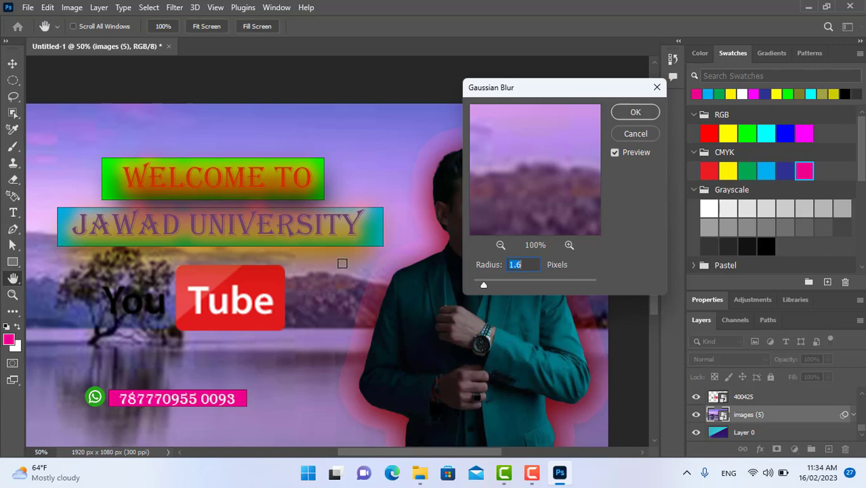
left_click_drag(482, 287, 541, 285)
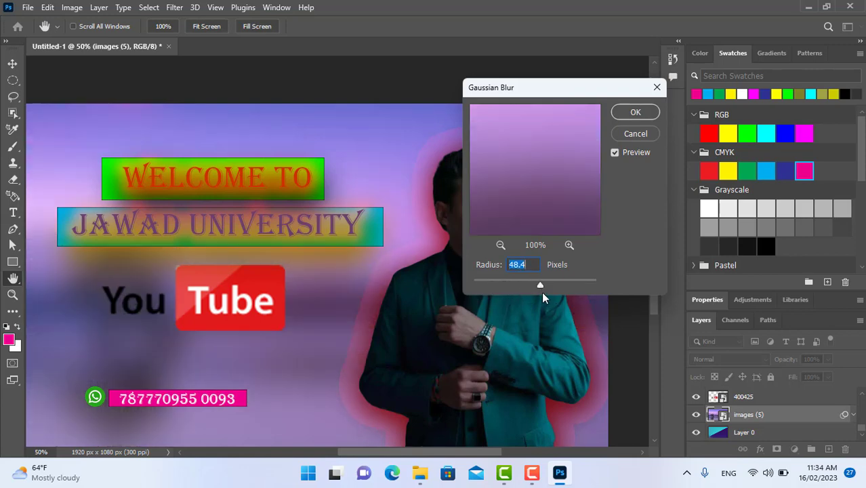
left_click(634, 112)
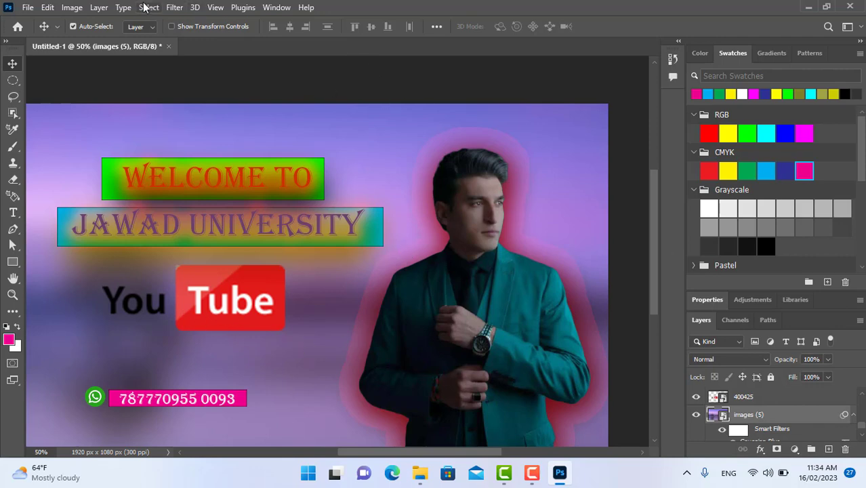
Open the Export As settings for the composition and set the file format to JPG.
left_click(28, 8)
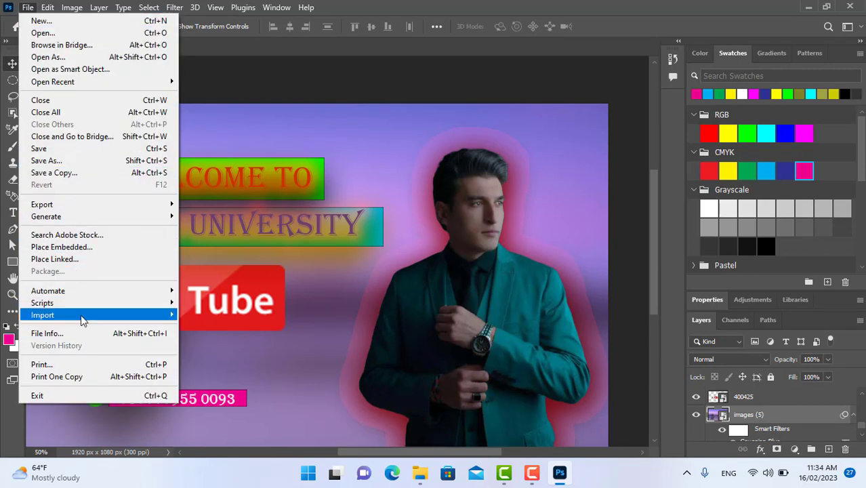
mouse_move(84, 320)
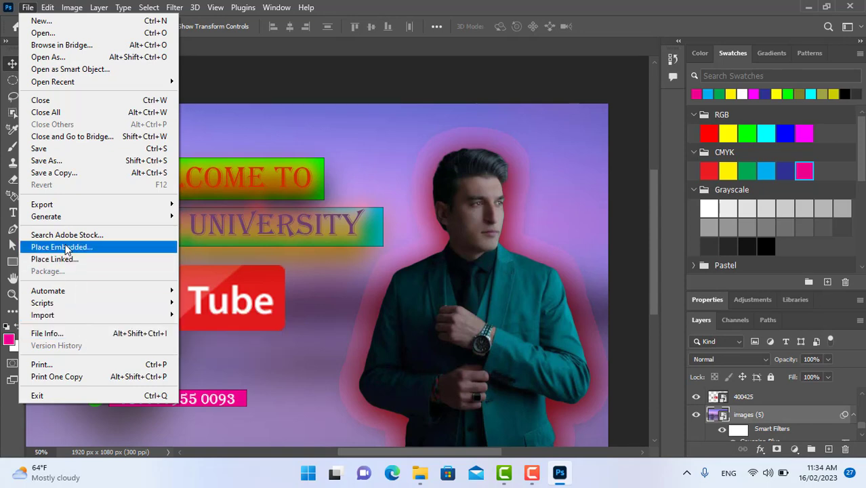
mouse_move(58, 205)
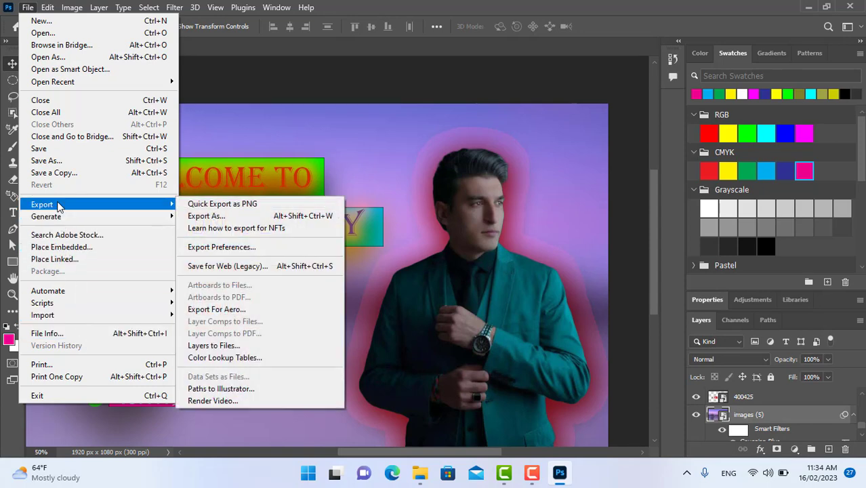
left_click(201, 216)
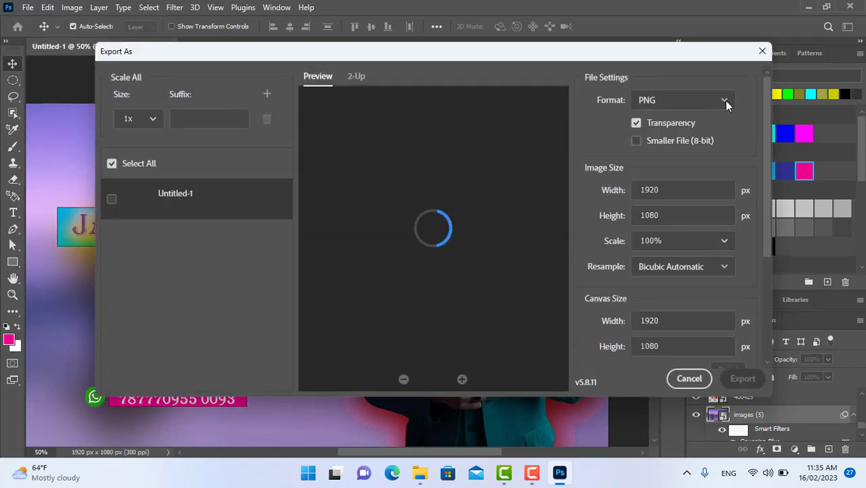
left_click(724, 100)
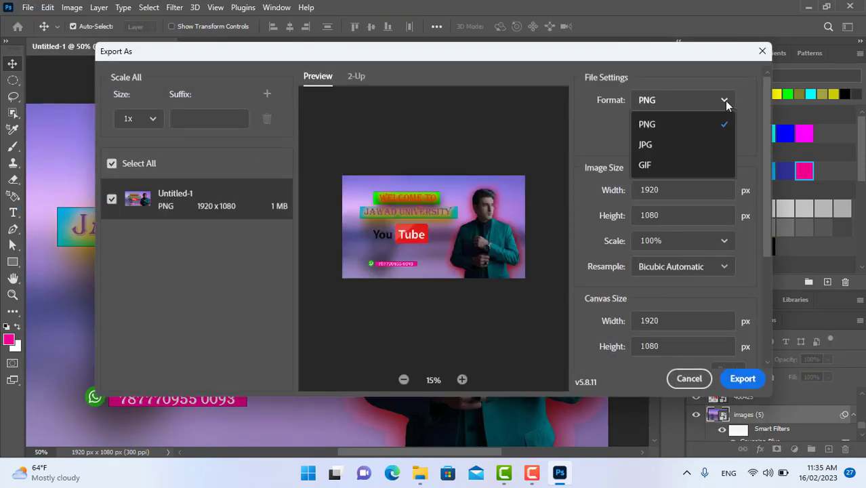
left_click(670, 147)
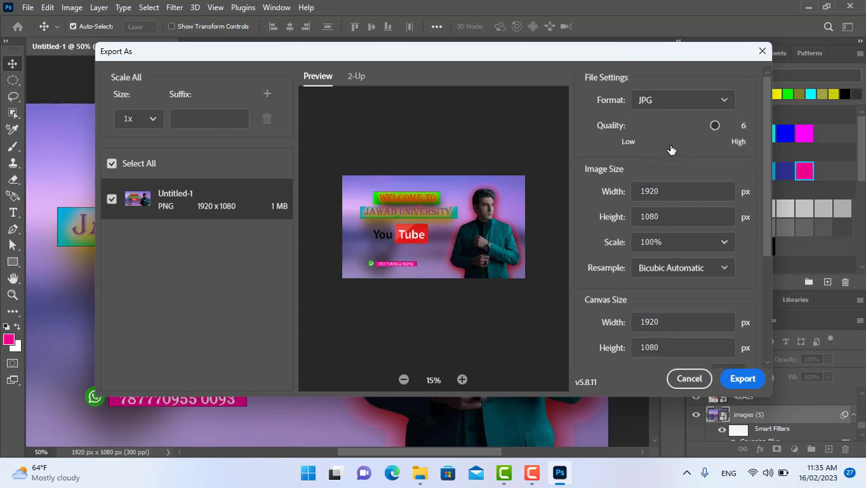
Export the composition into the 15-2 folder under the file name THUMBNIALS.
left_click(742, 378)
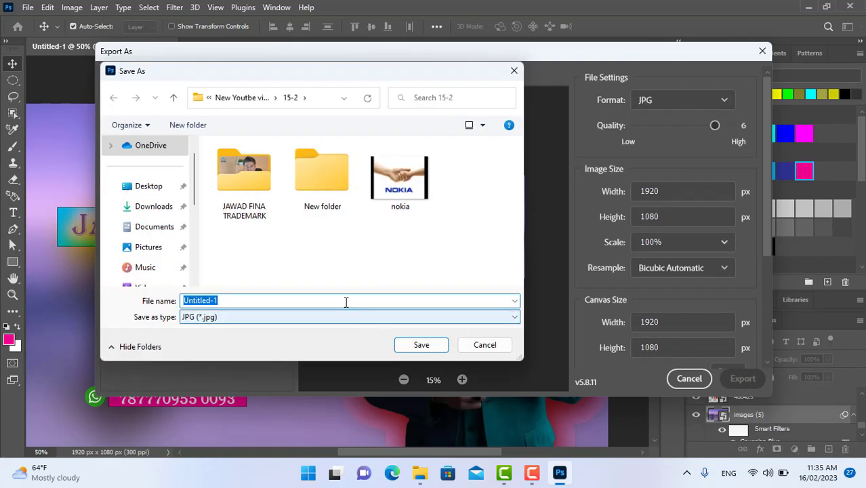
type("f")
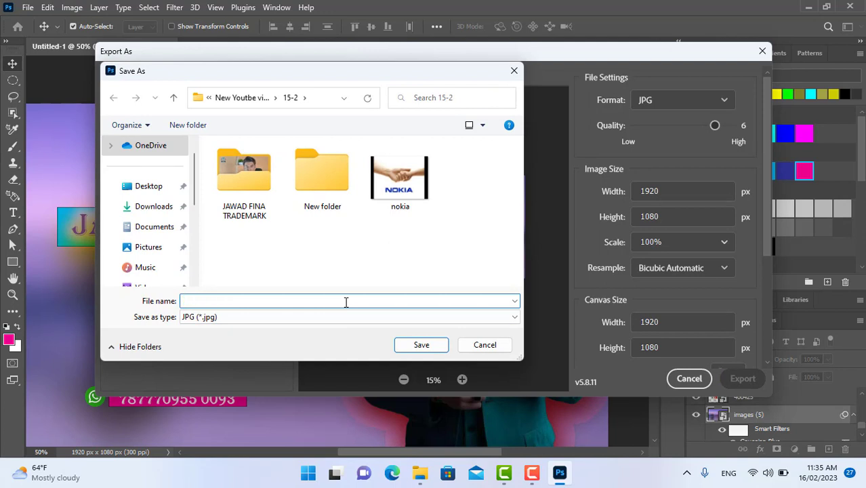
type("THUMBNIALS")
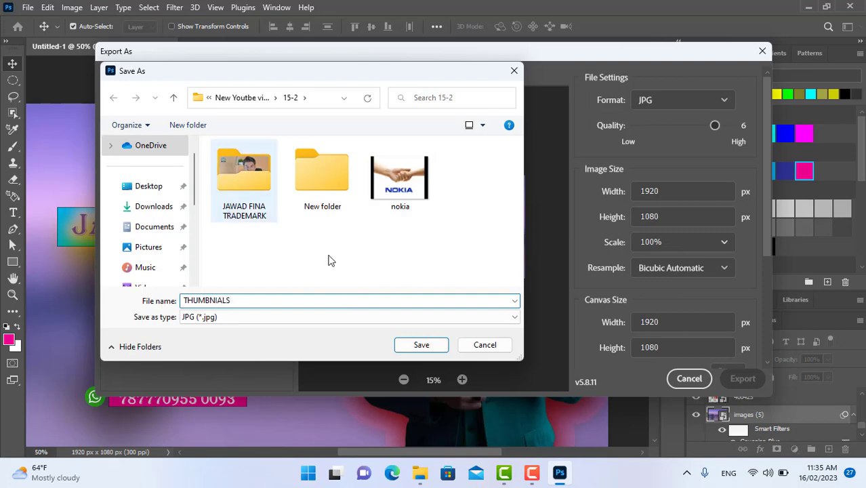
left_click(425, 347)
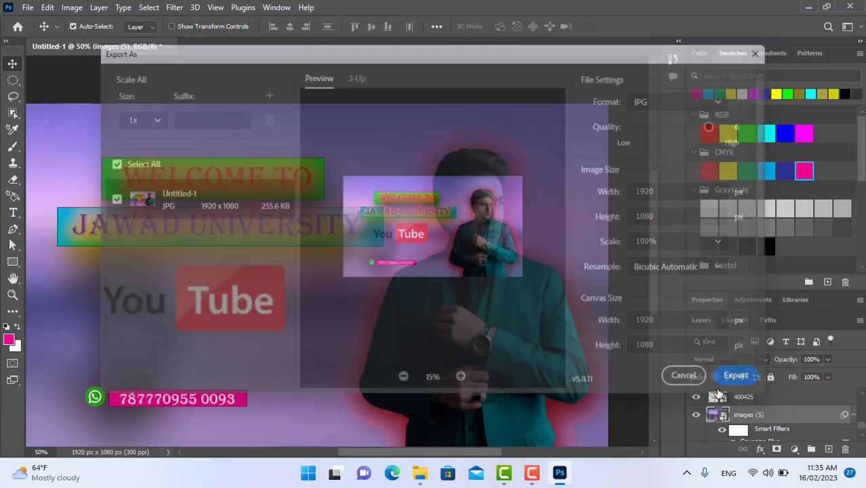